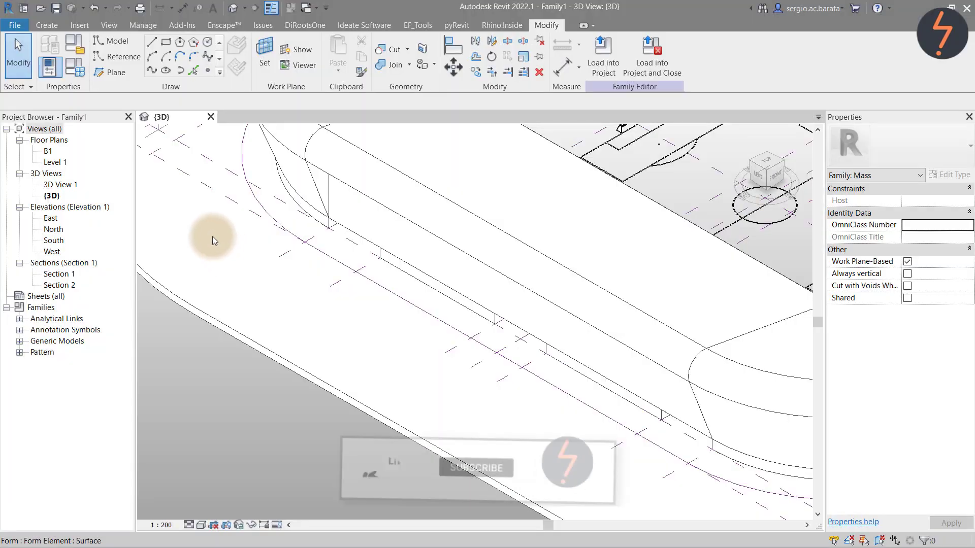
Create a new family from the Metric Curtain Panel Pattern Based template
left_click(15, 25)
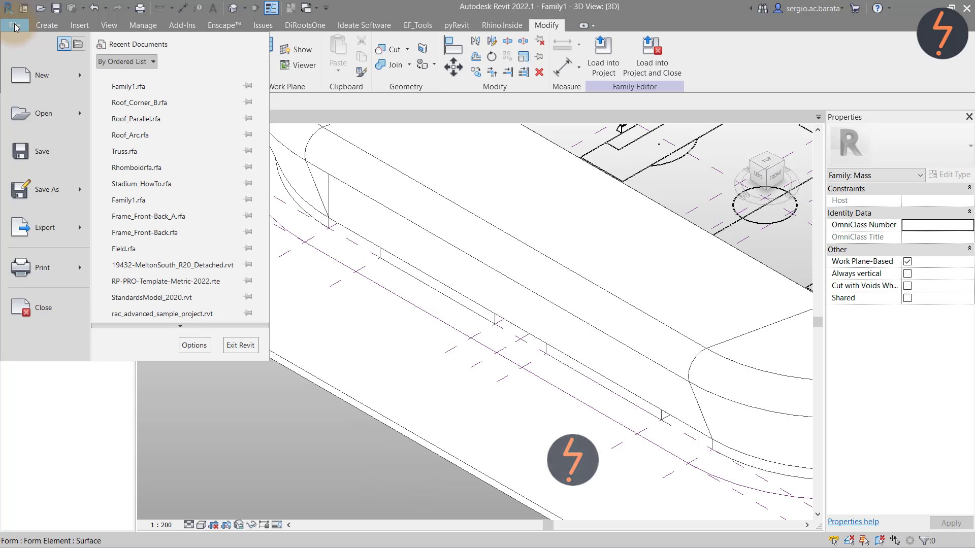
key("Down")
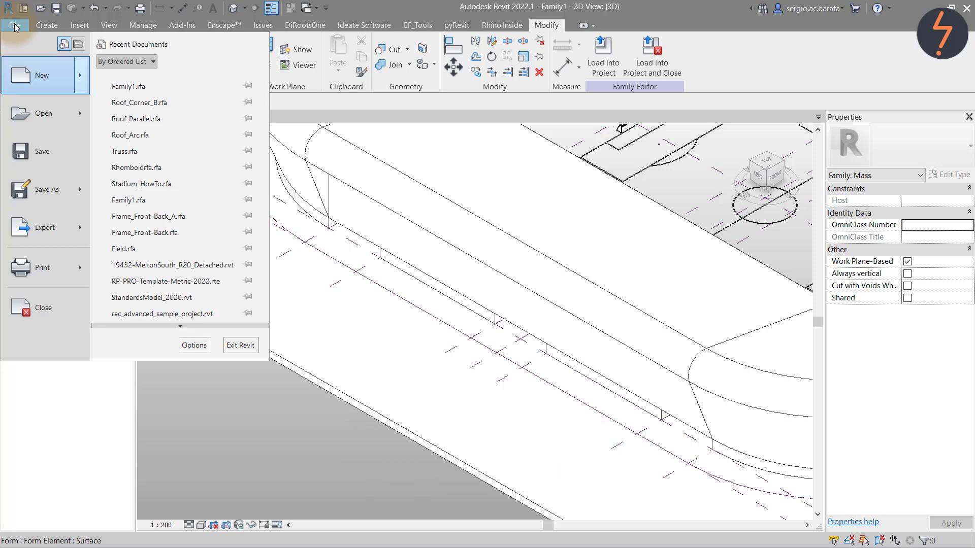
mouse_move(82, 76)
left_click(148, 113)
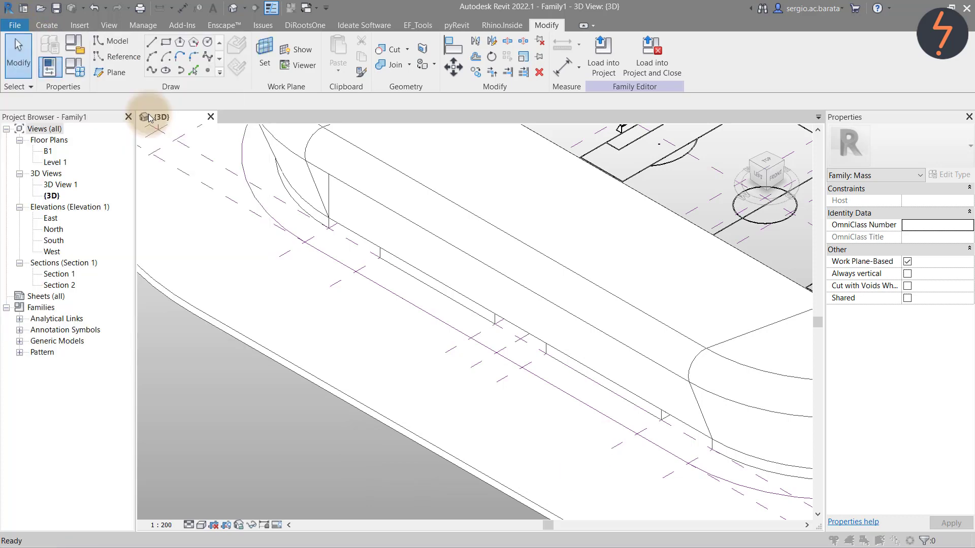
left_click(427, 287)
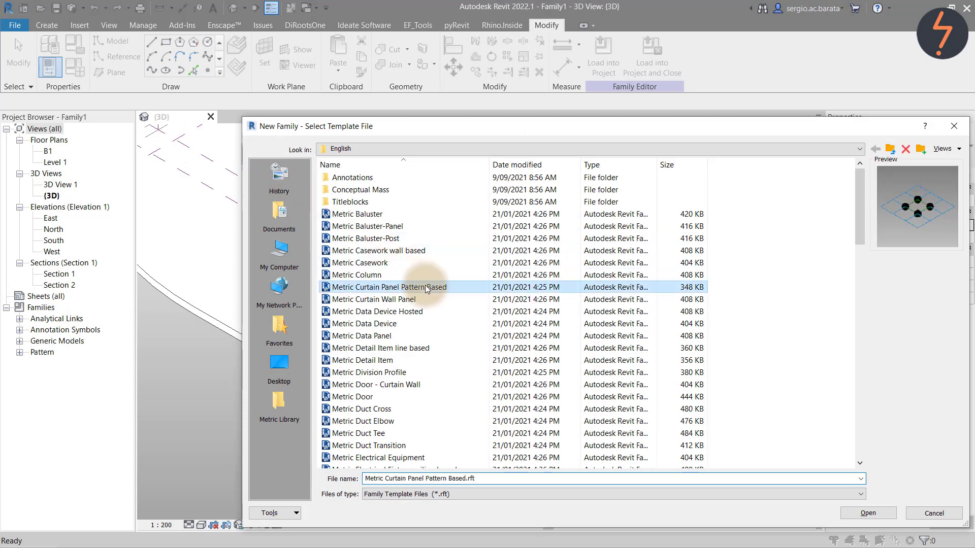
left_click(869, 512)
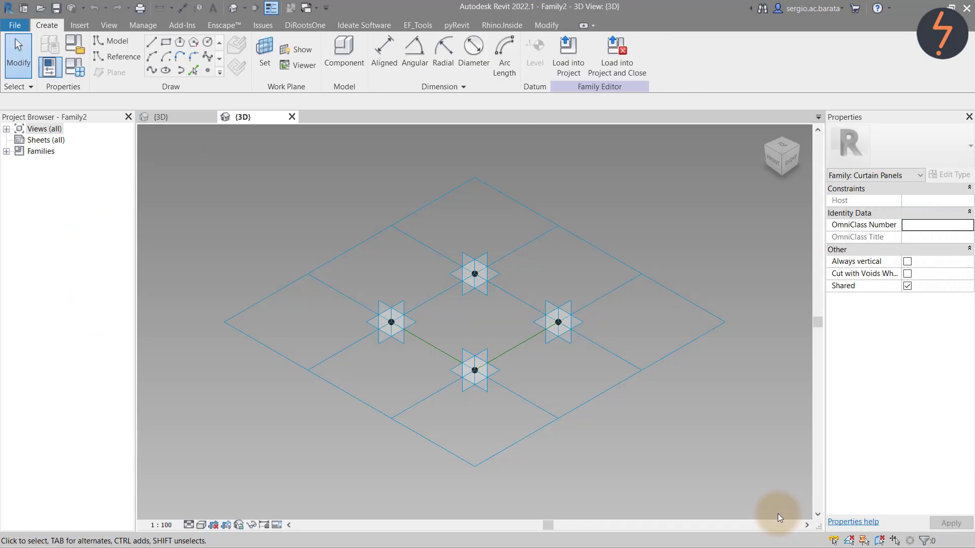
Place a reference point midway along the frame edge between the rear and right corner points and make its plane the work plane
left_click(639, 369)
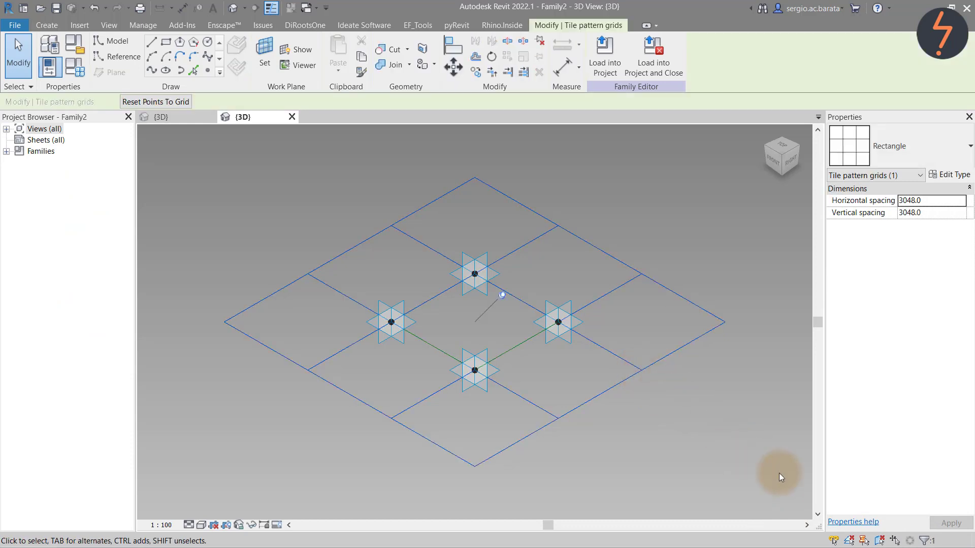
left_click(865, 541)
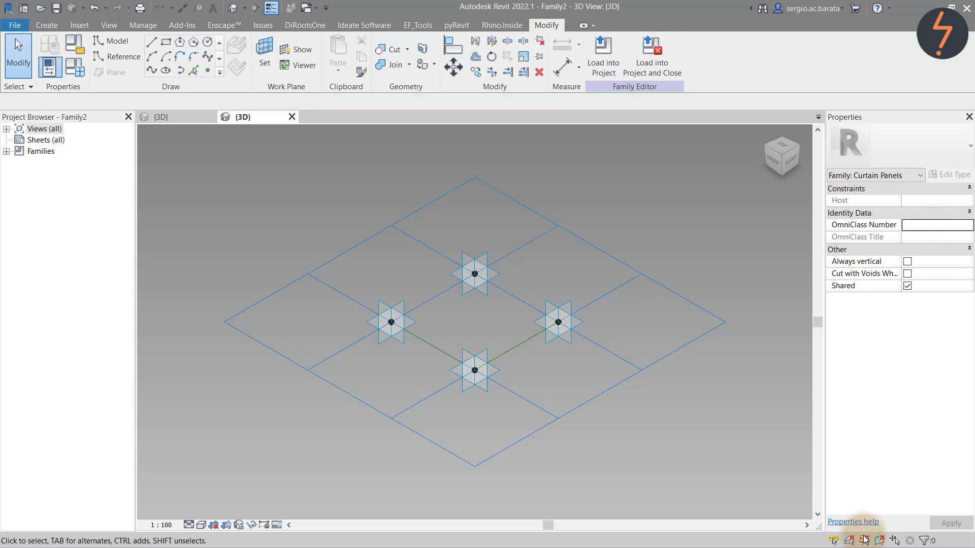
left_click(207, 71)
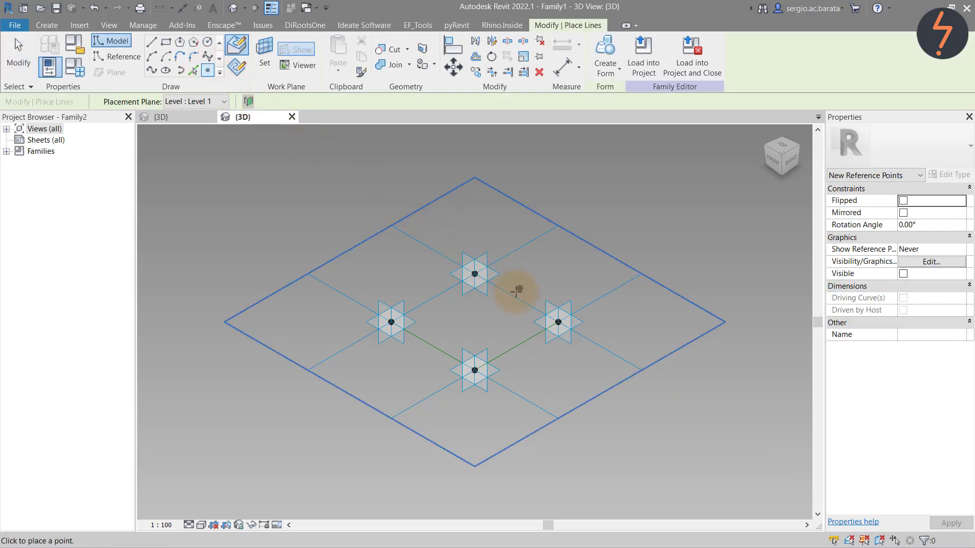
key("Escape")
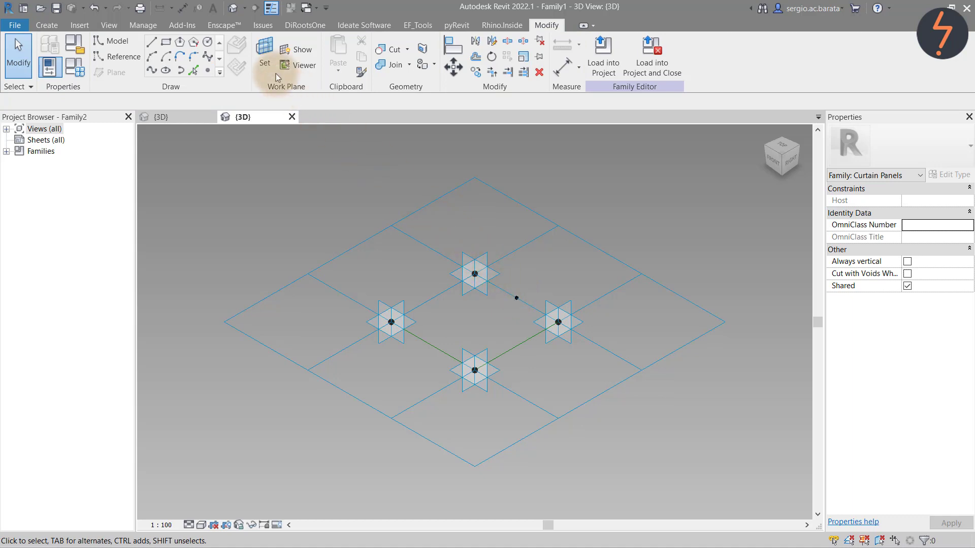
left_click(264, 51)
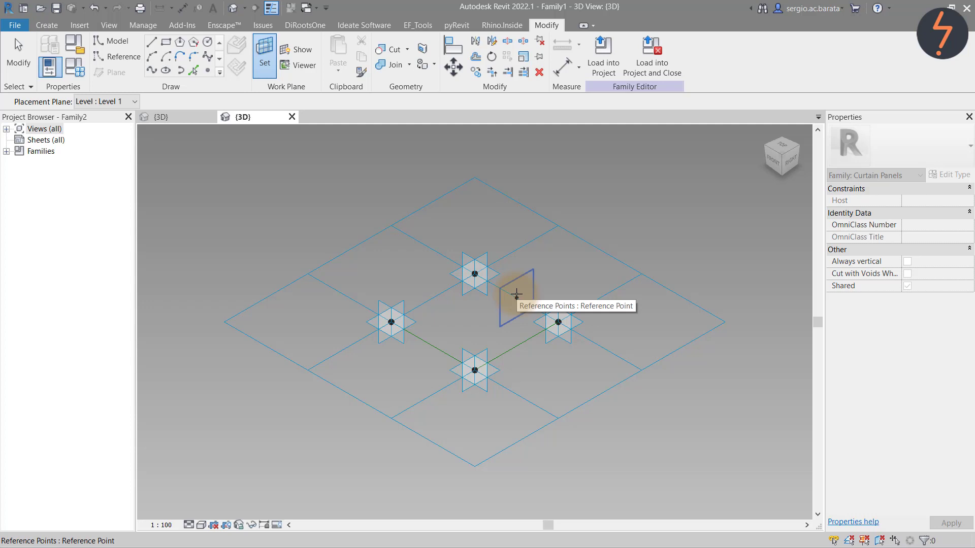
left_click(516, 294)
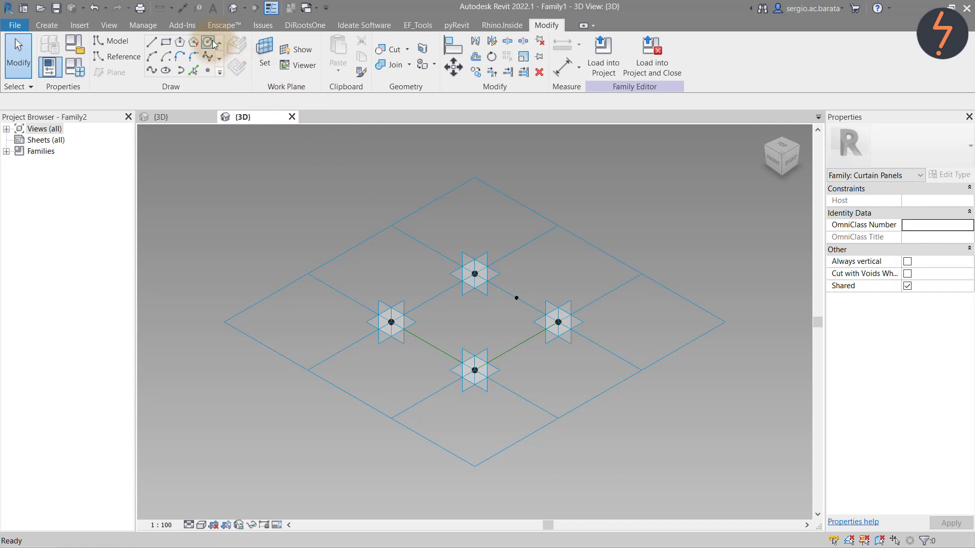
Draw a model circle centred on the new edge reference point and set its radius to 200 mm
left_click(213, 45)
left_click(516, 297)
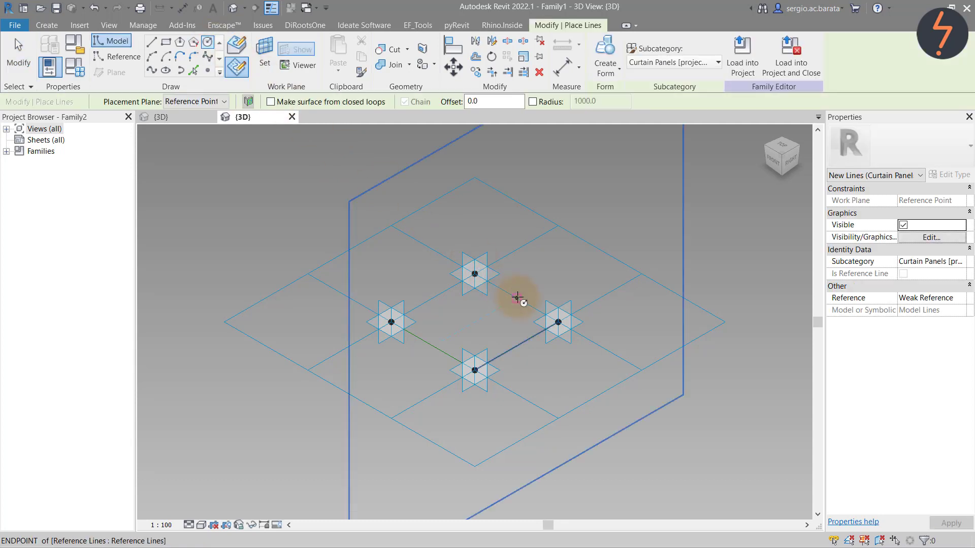
left_click(518, 284)
key("Escape")
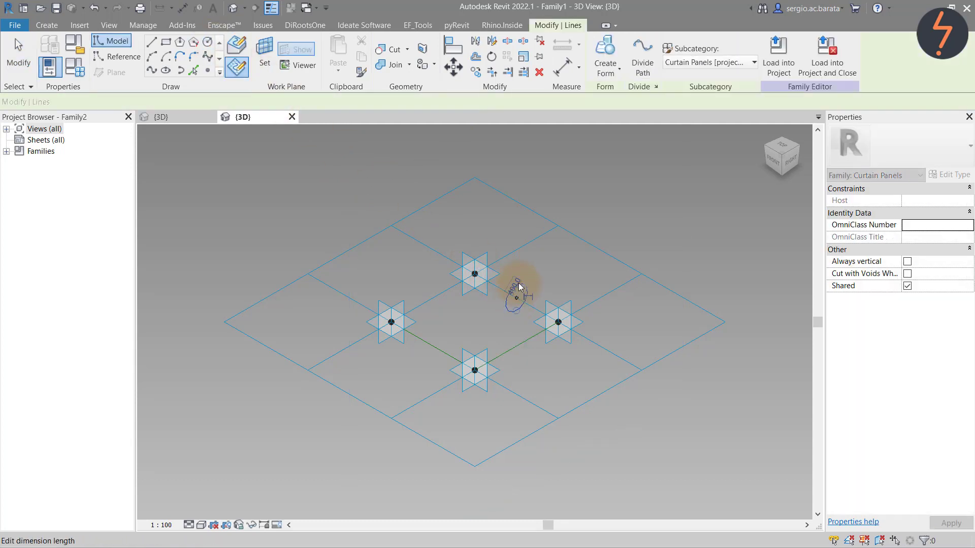
left_click(516, 283)
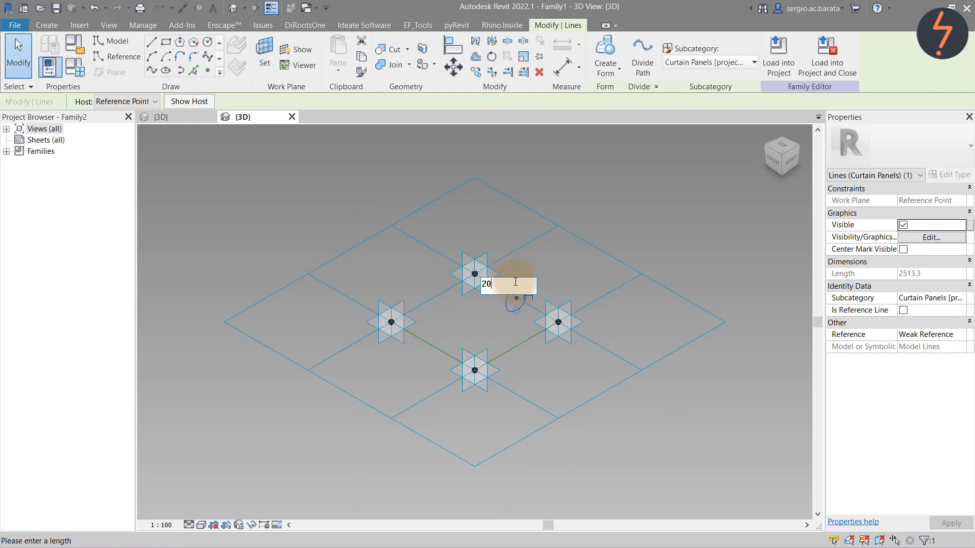
type("20")
key("Return")
left_click(539, 261)
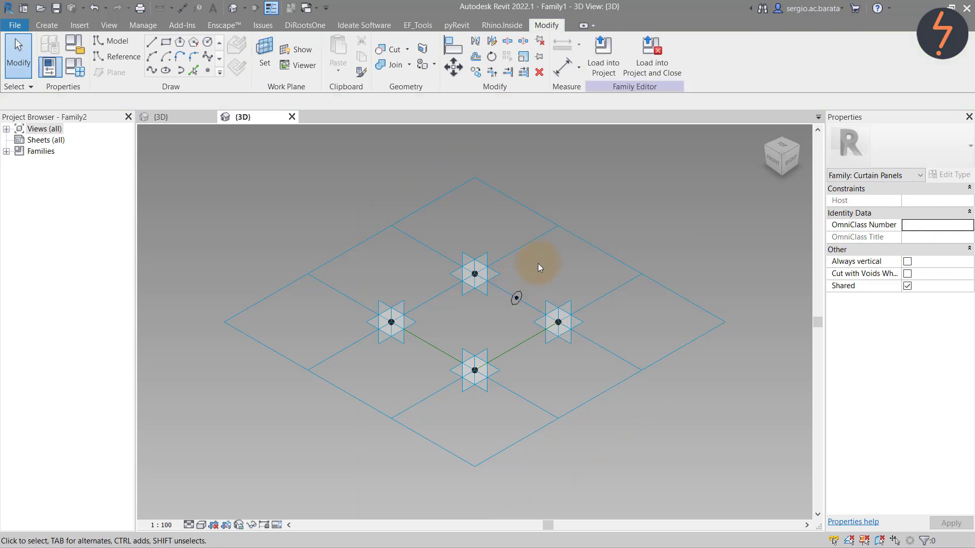
Create a solid form by sweeping the circle along the closed loop of four perimeter reference lines
left_click(528, 302)
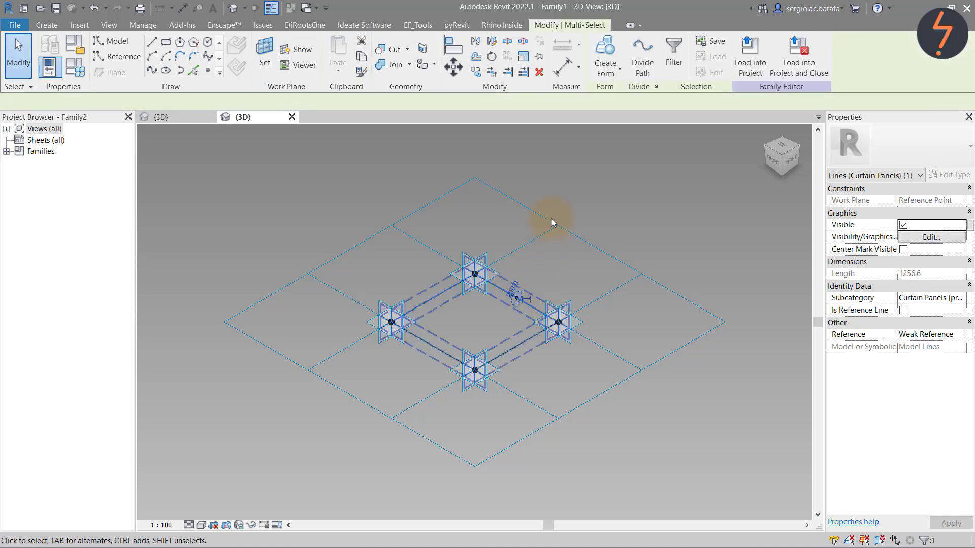
left_click(539, 311, "ctrl")
left_click(605, 66)
left_click(612, 91)
left_click(558, 145)
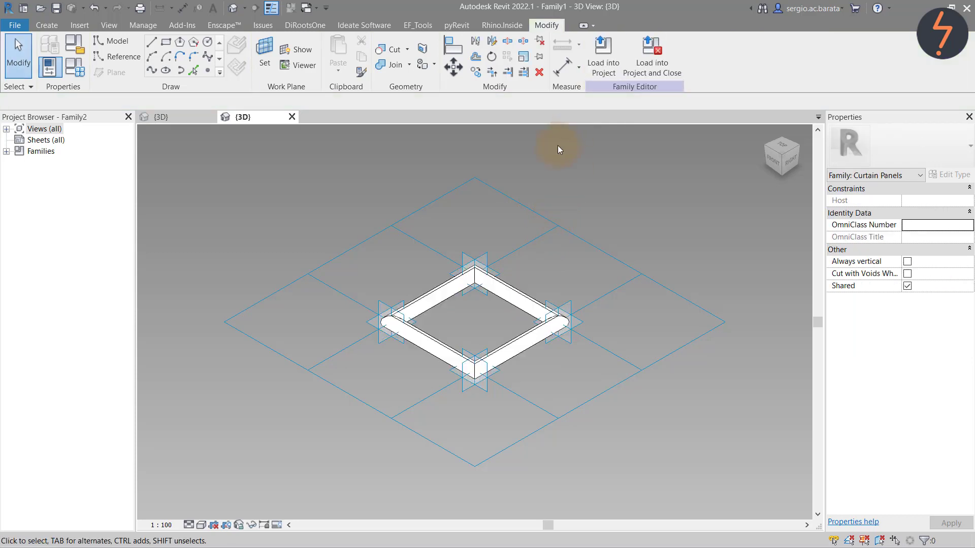
Switch the view to Wireframe and draw a 3D-snapped diagonal reference line from Placement Point 1 to the opposite corner point
left_click(201, 525)
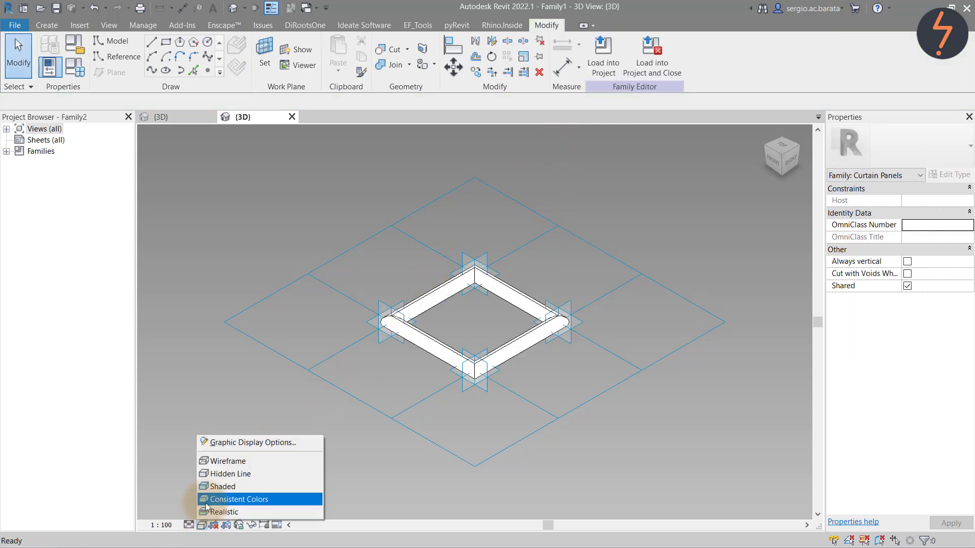
left_click(211, 466)
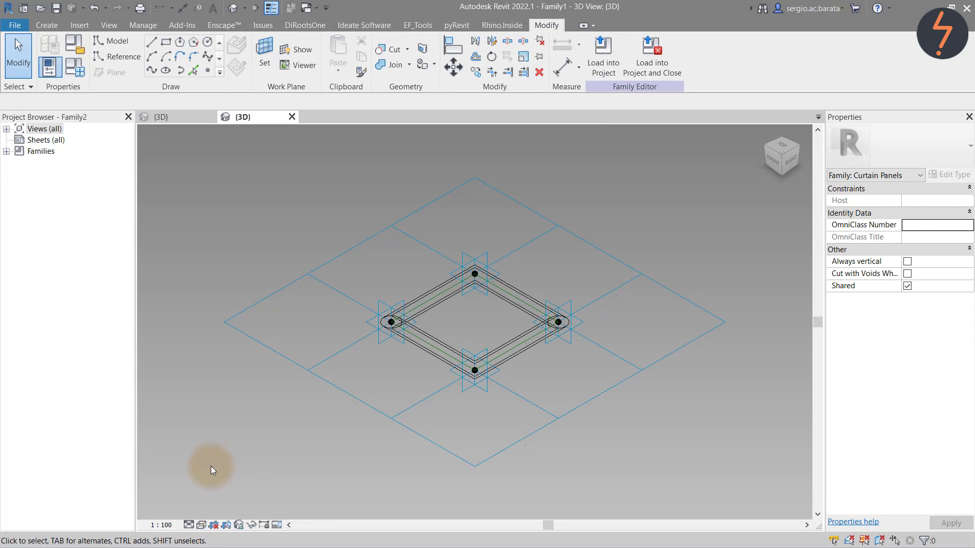
left_click(123, 57)
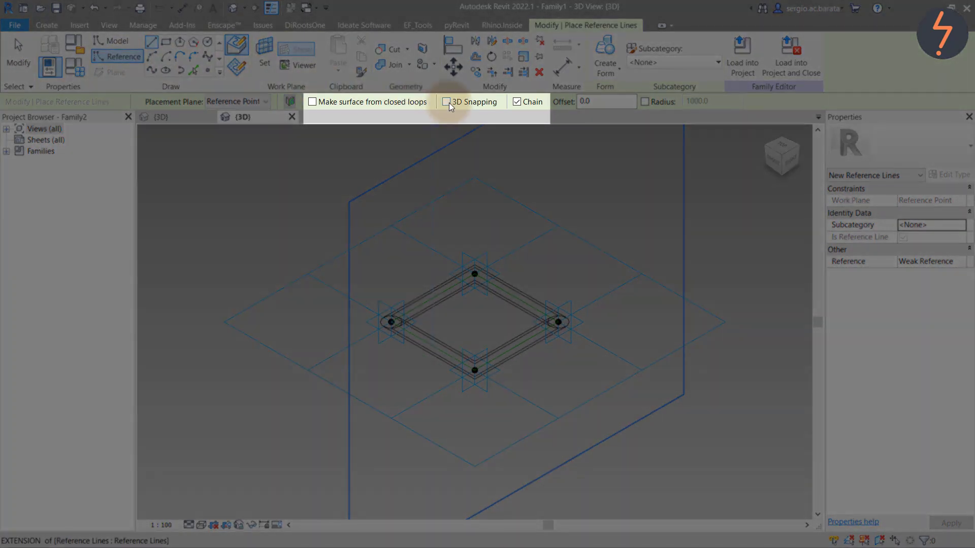
left_click(447, 103)
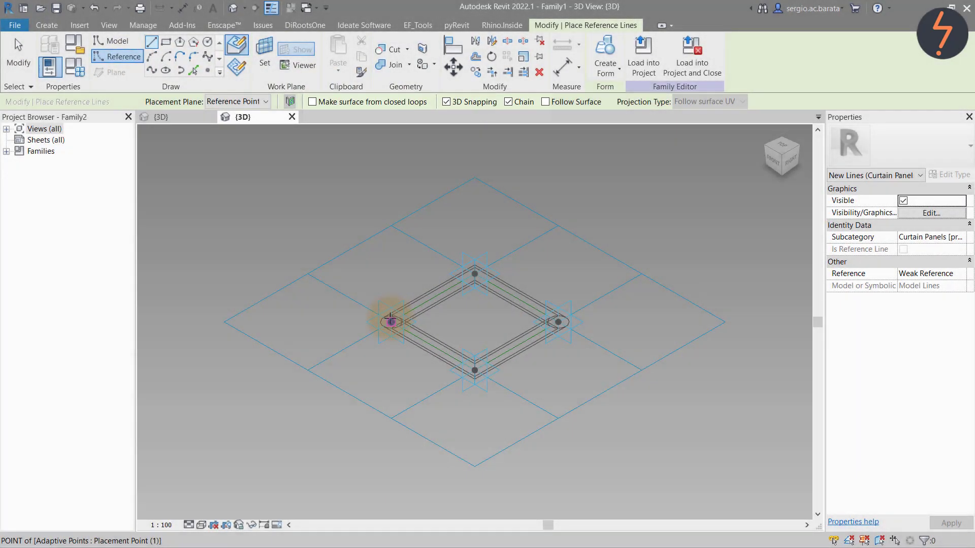
left_click(390, 322)
left_click(558, 322)
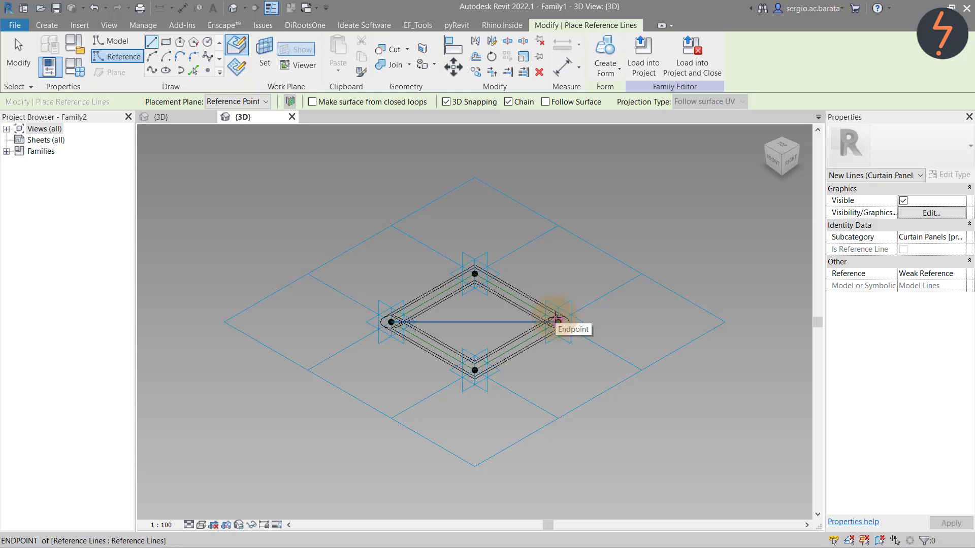
key("Escape")
key("Escape")
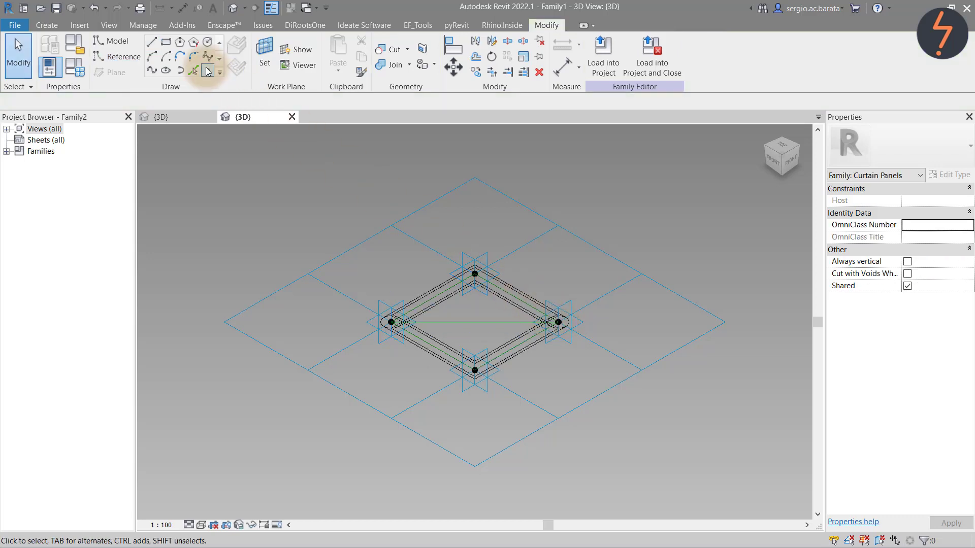
Place a reference point at the middle of the diagonal reference line and set its plane as the work plane
left_click(208, 71)
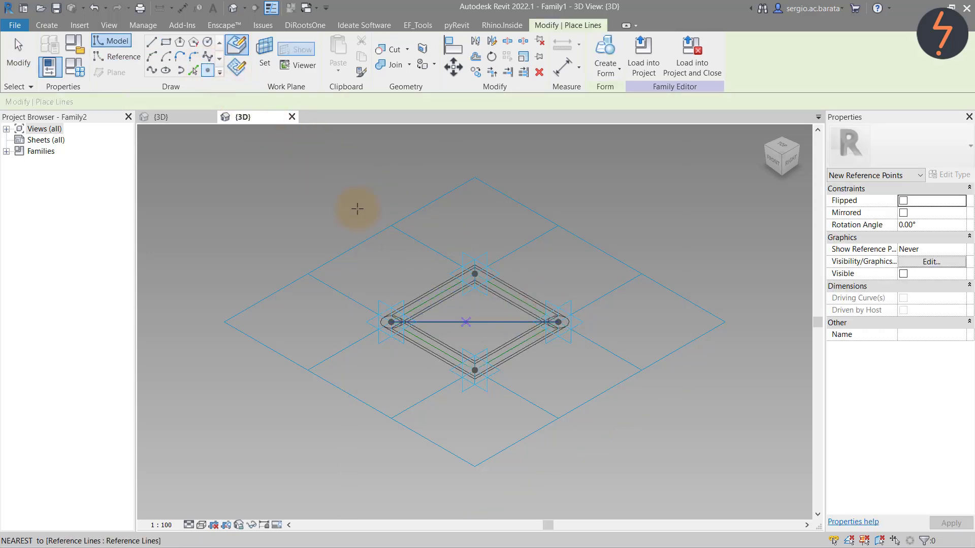
key("Escape")
key("Escape")
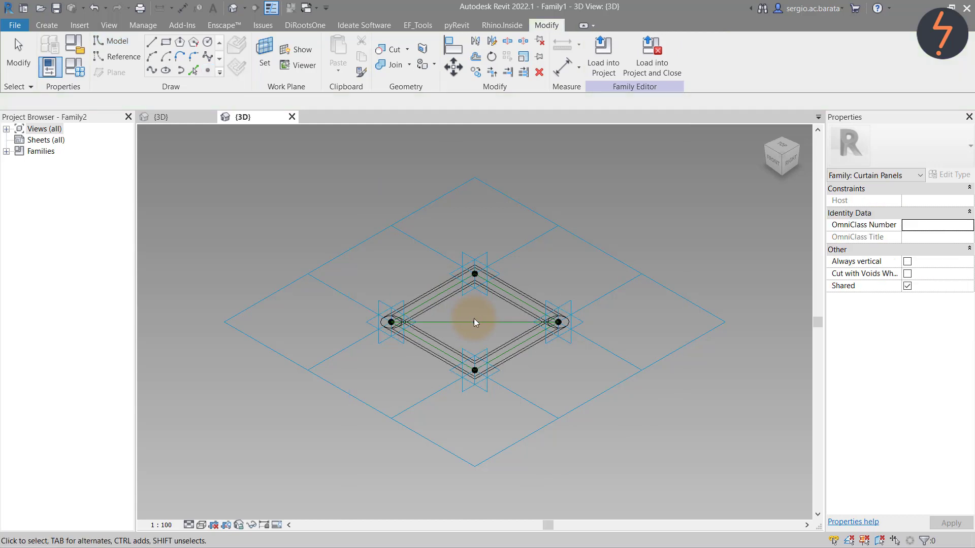
left_click(264, 50)
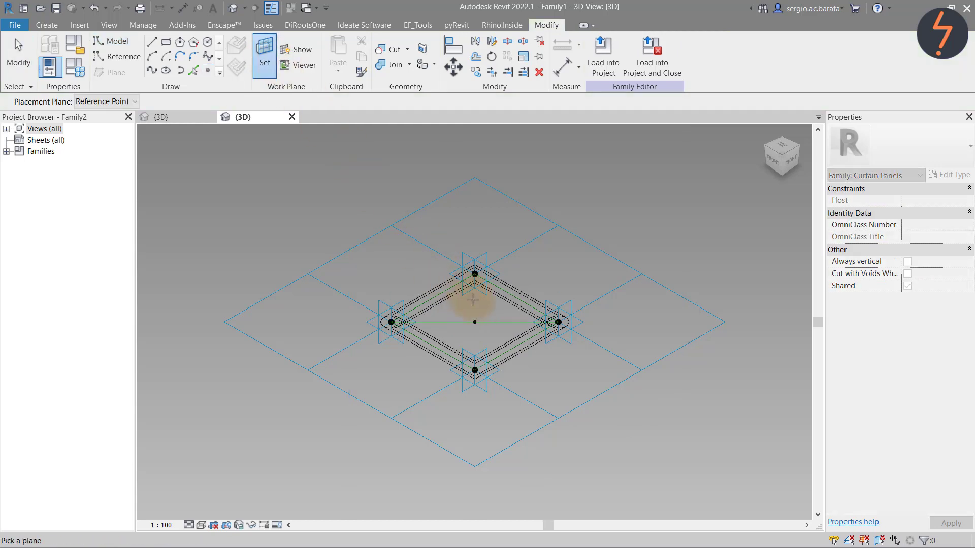
left_click(475, 321)
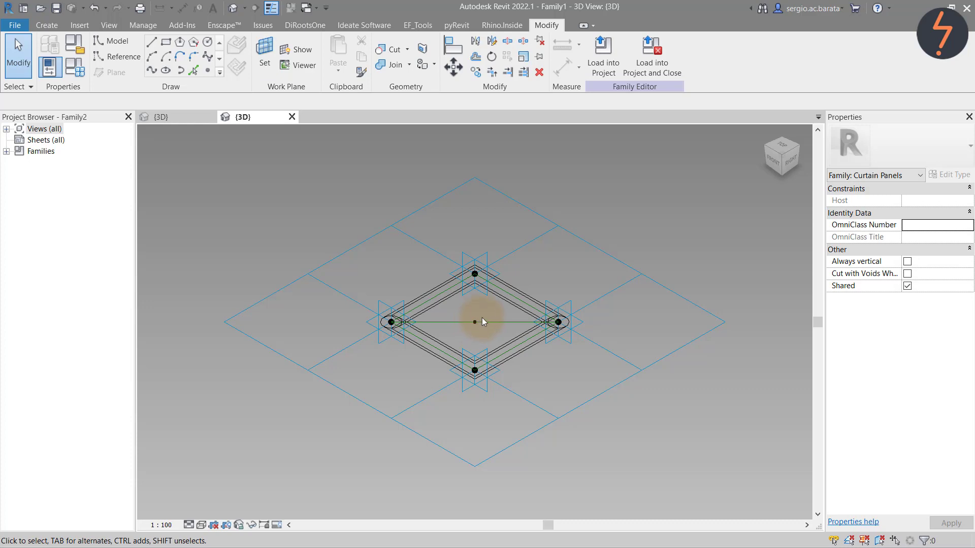
Draw a model circle centred on the diagonal's reference point and set its radius to 200 mm
left_click(797, 147)
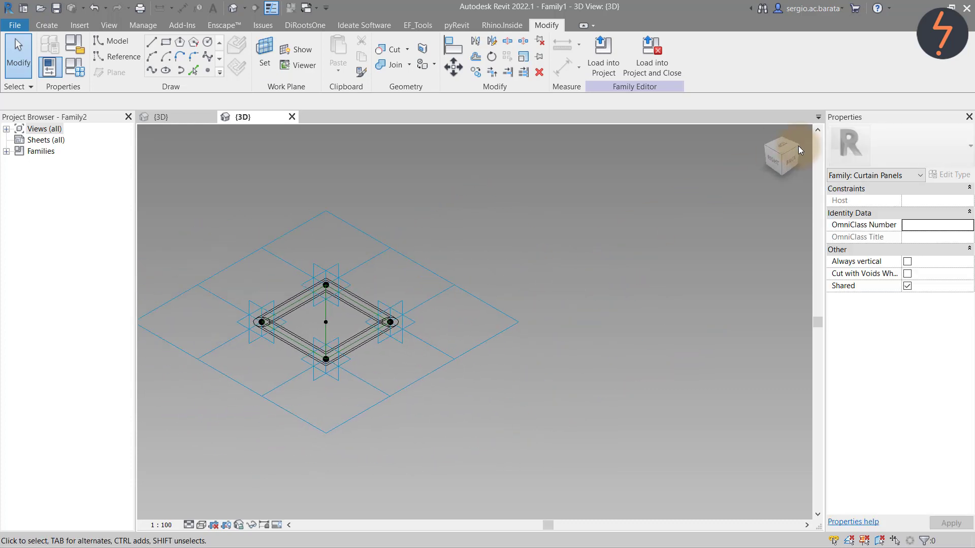
left_click(207, 45)
left_click(475, 322)
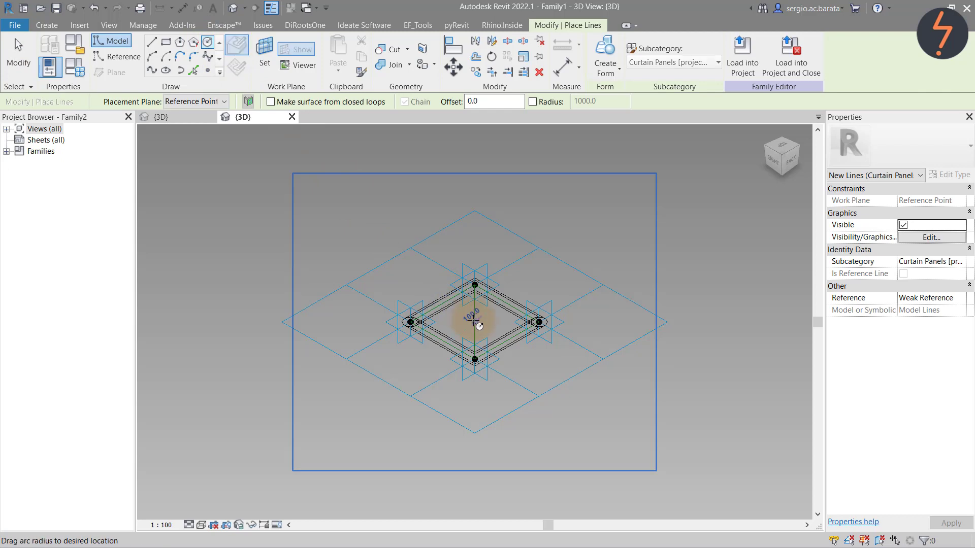
left_click(485, 323)
key("Escape")
key("Escape")
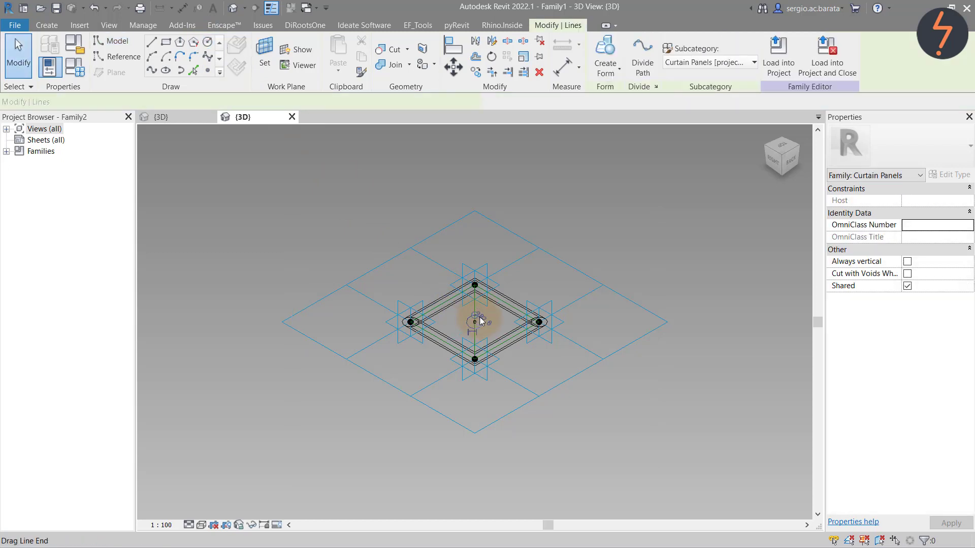
left_click(485, 321)
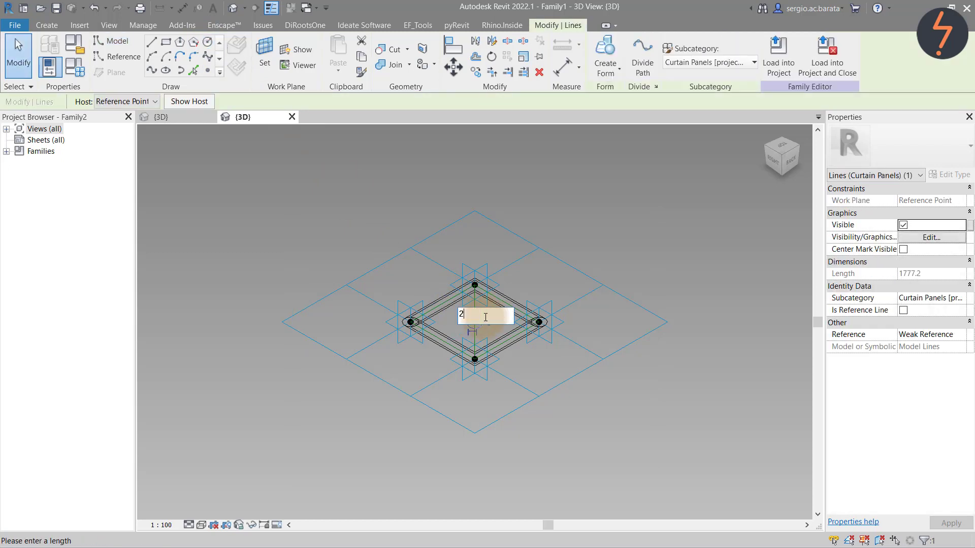
left_click(347, 197)
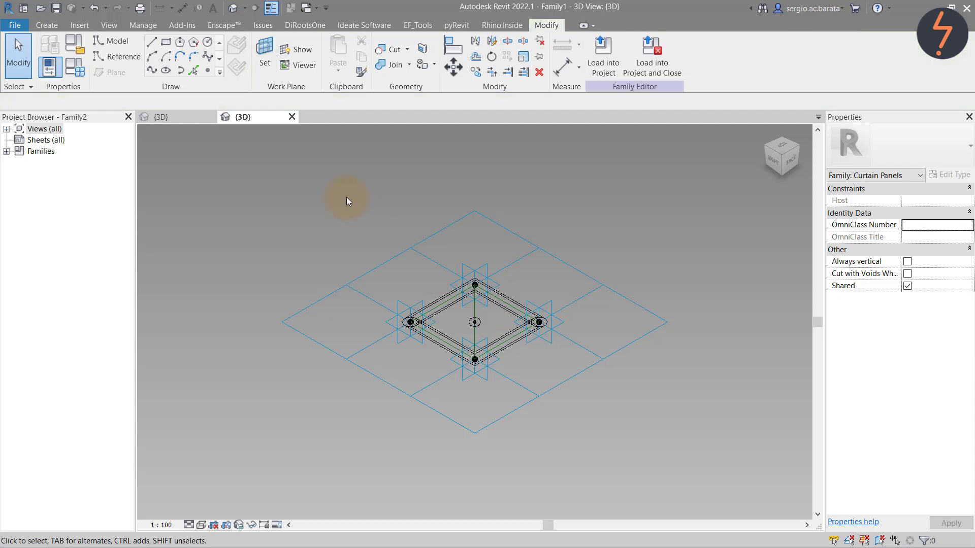
Create a solid tube form from the central circle and the diagonal reference line
left_click(473, 305)
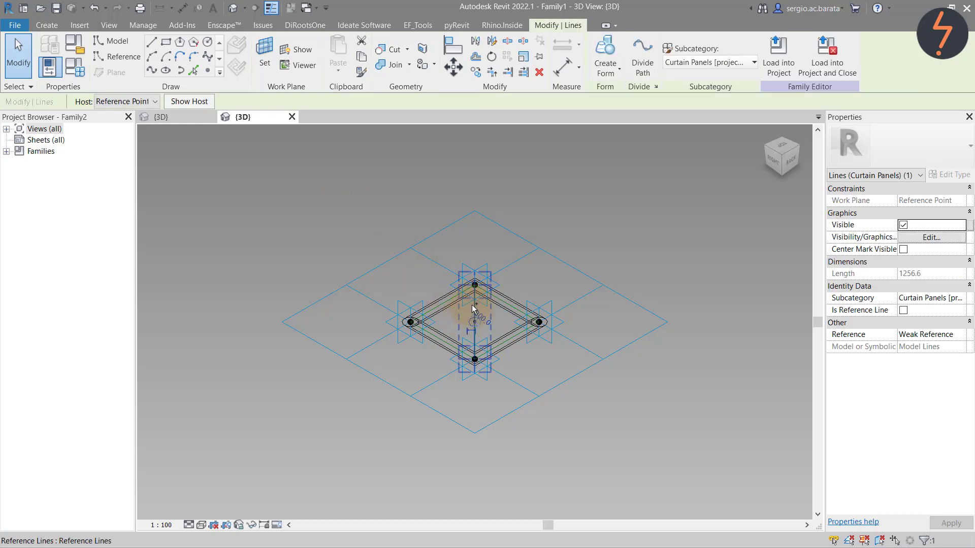
left_click(447, 301, "ctrl")
left_click(605, 67)
left_click(617, 91)
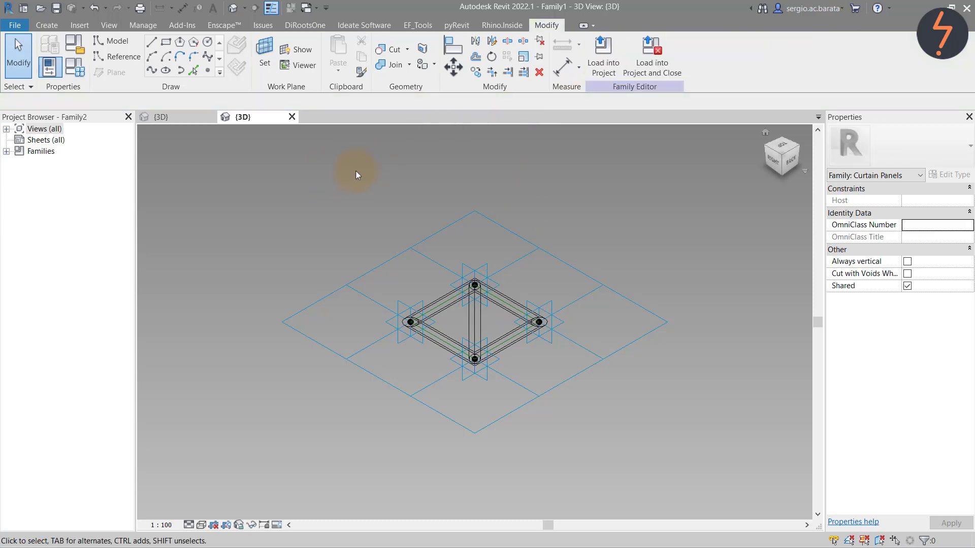
left_click(767, 148)
left_click(767, 143)
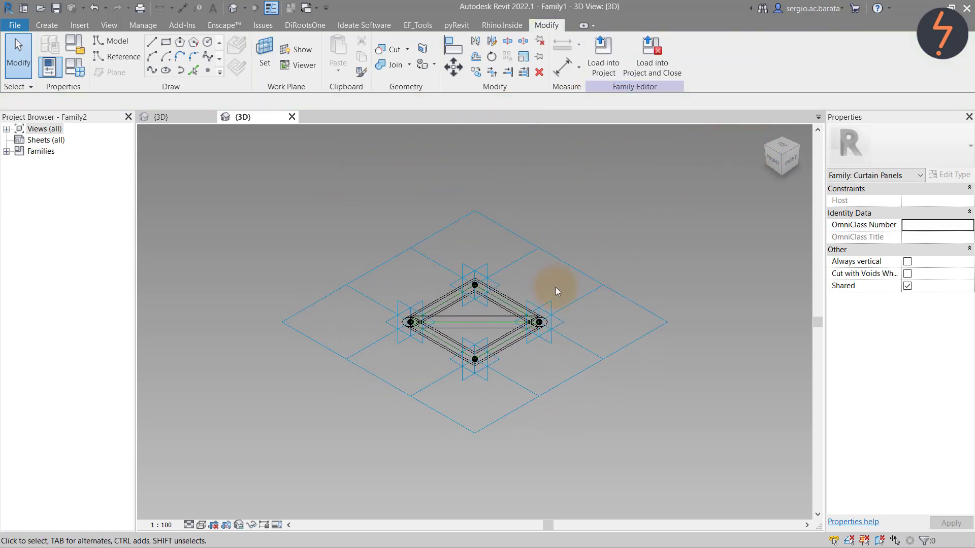
Change the view from Wireframe to an opaque visual style and save the panel family as Family1.rfa in the Adaptive folder
left_click(202, 525)
left_click(217, 476)
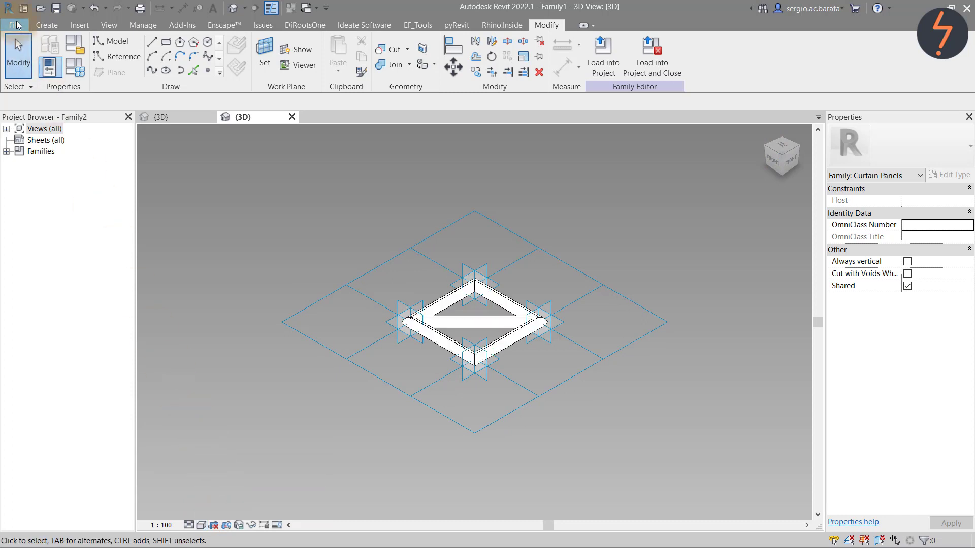
left_click(16, 26)
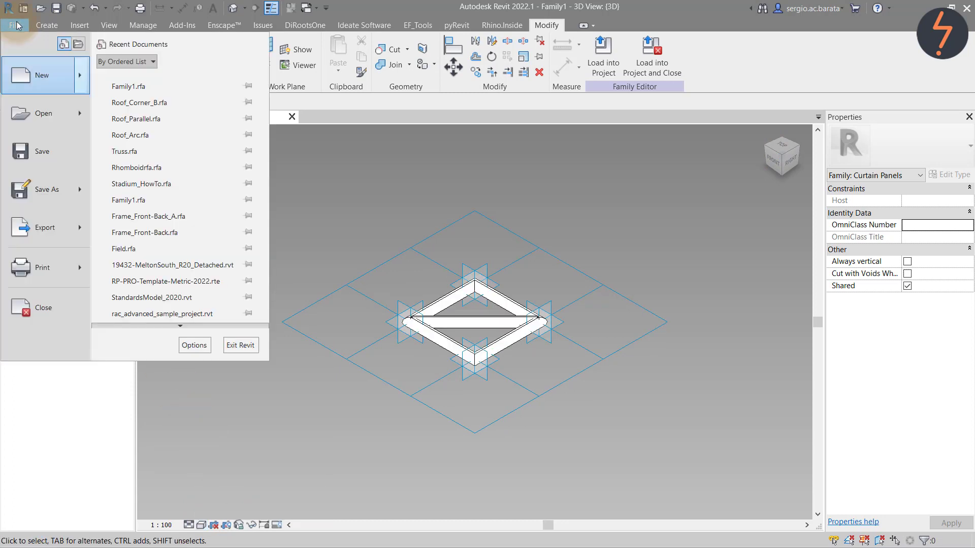
mouse_move(74, 188)
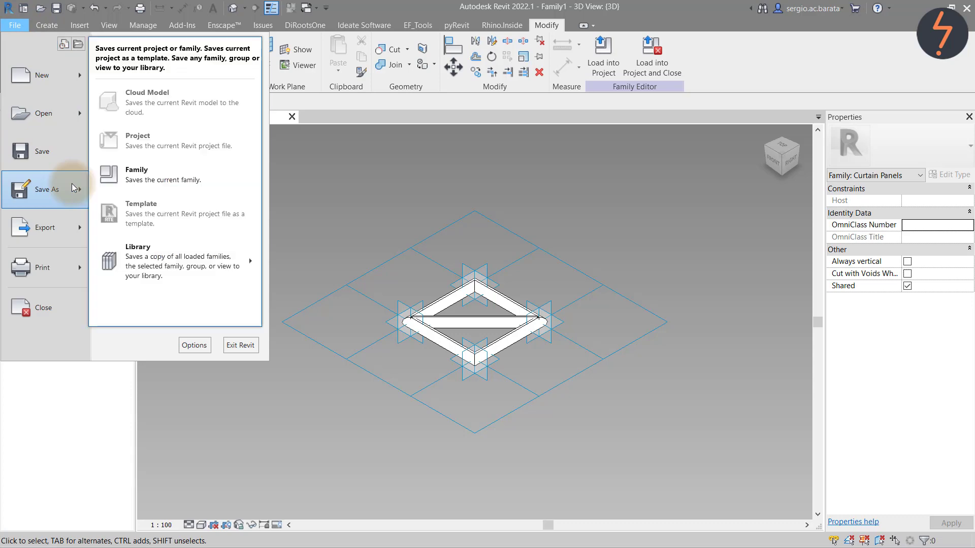
left_click(148, 175)
left_click(873, 511)
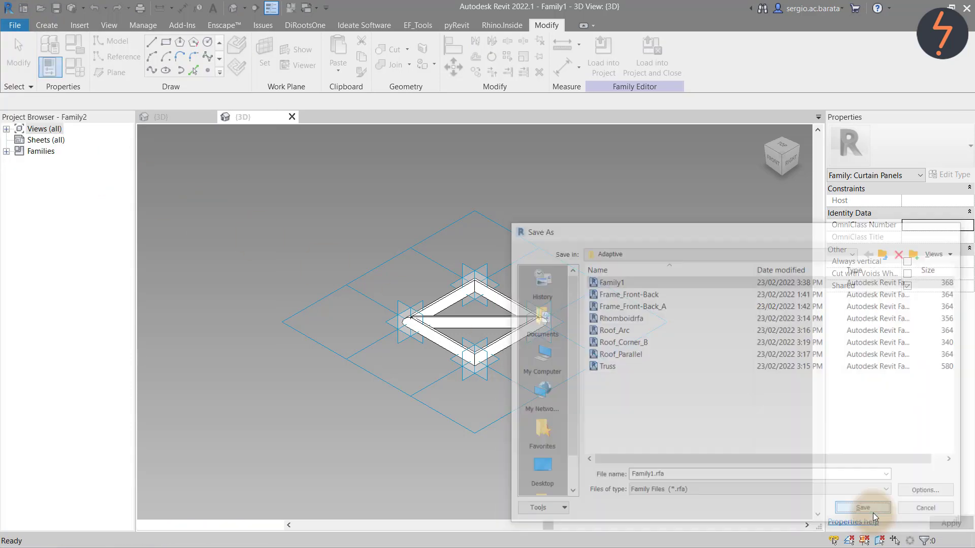
Load the panel family into the stadium mass and divide the long straight facade surface
left_click(604, 58)
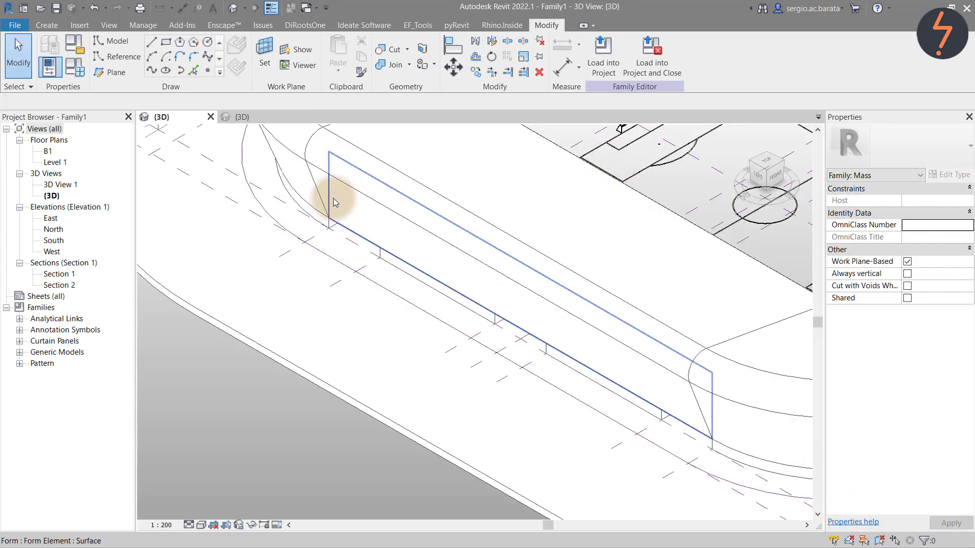
left_click(333, 199)
key("Tab")
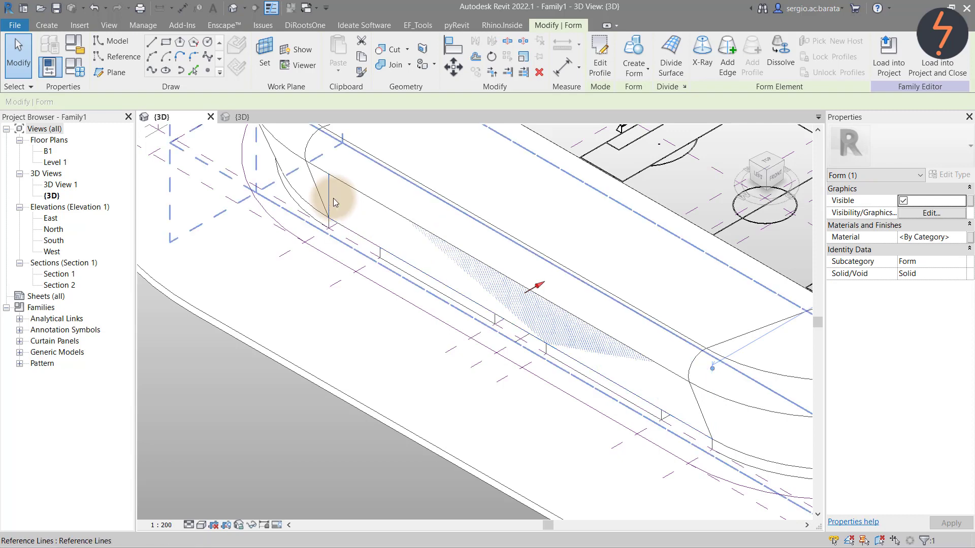
left_click(671, 56)
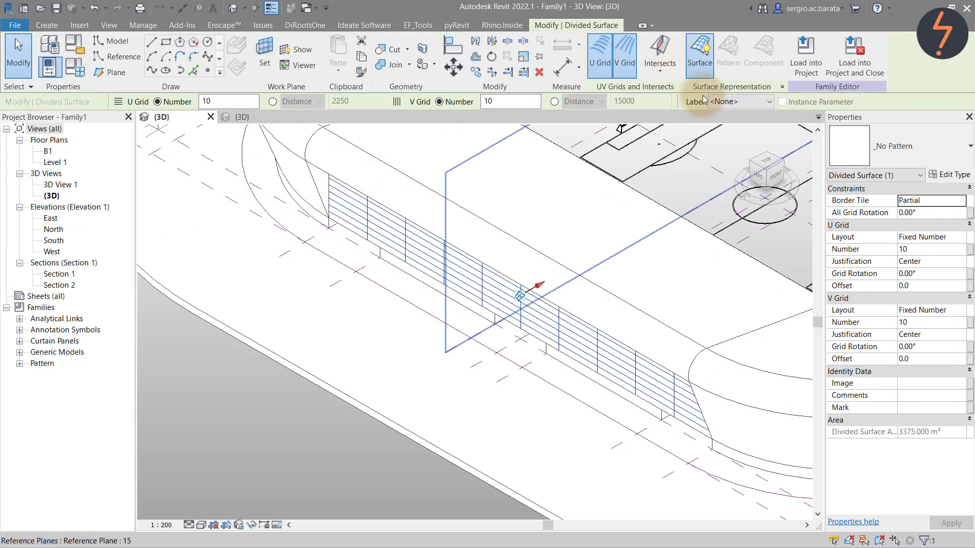
Set the divided facade surface's V Grid number to 15
left_click(927, 324)
type("1")
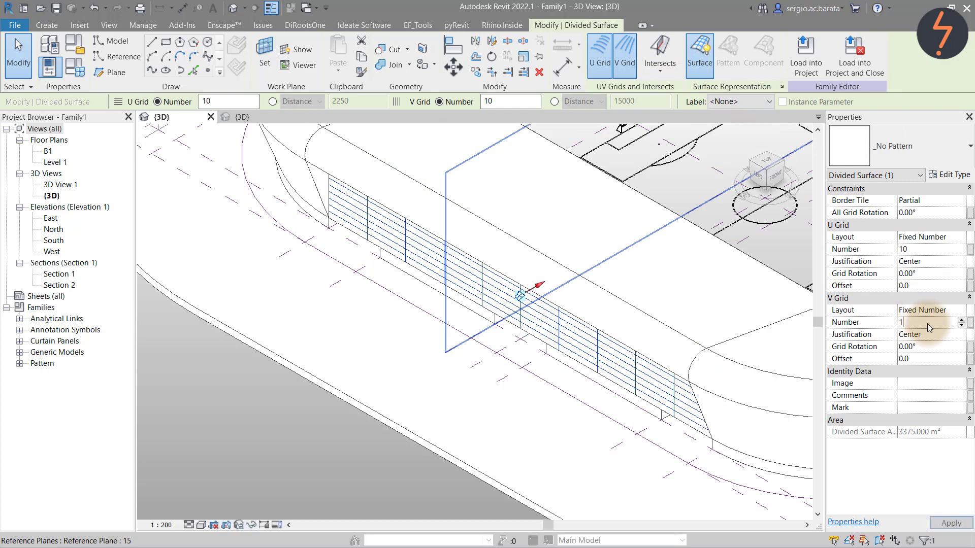
type("5")
left_click(951, 523)
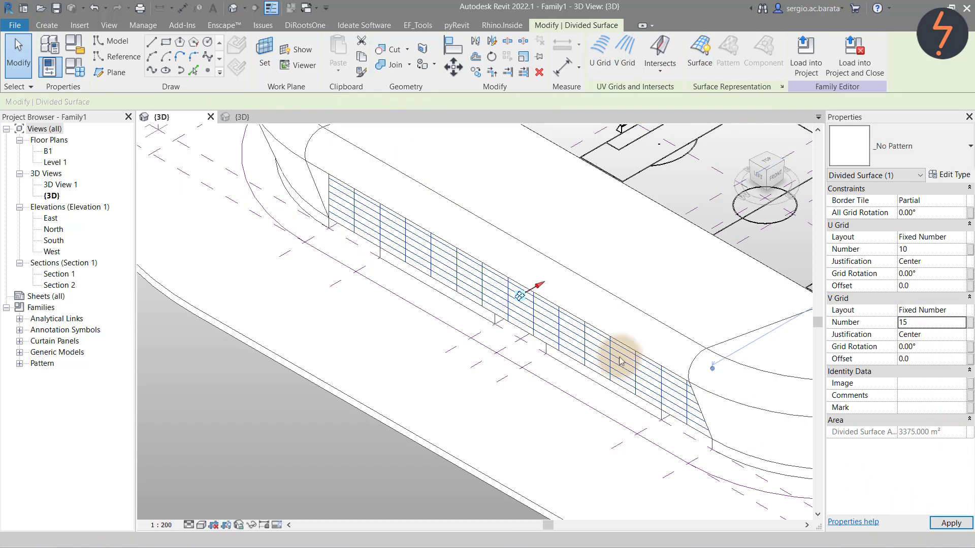
key("Escape")
Apply the Rectangle pattern's Family1 panel to the divided facade surface and zoom out to check the whole facade
left_click(413, 262)
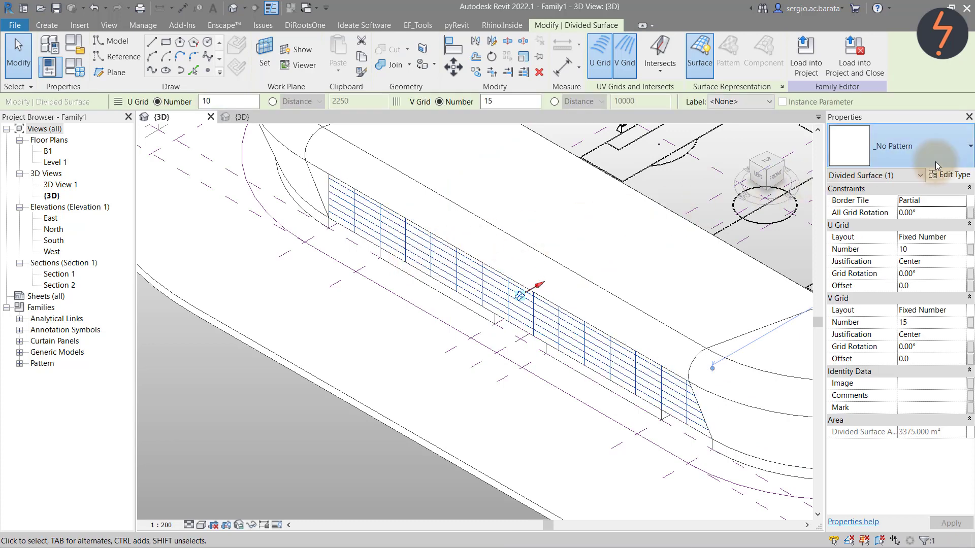
left_click(936, 161)
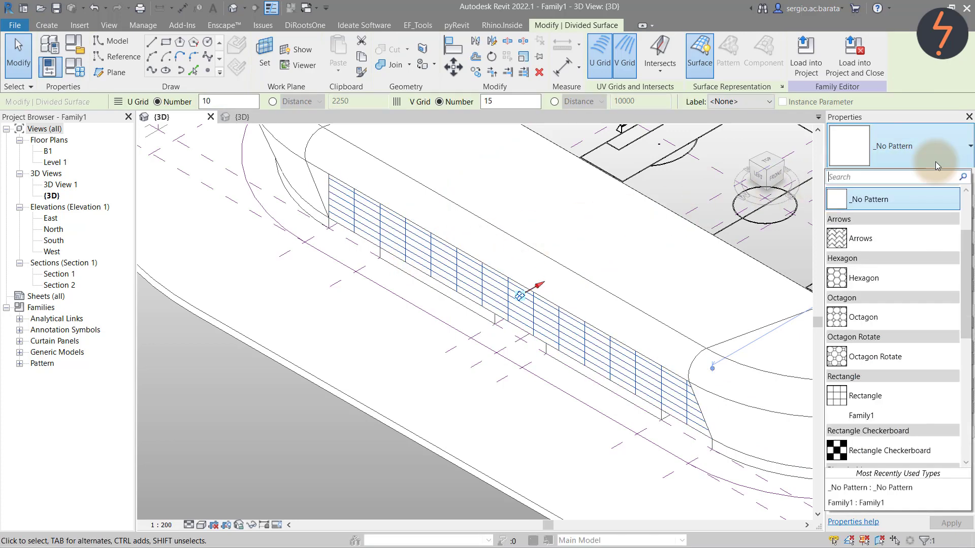
left_click(888, 416)
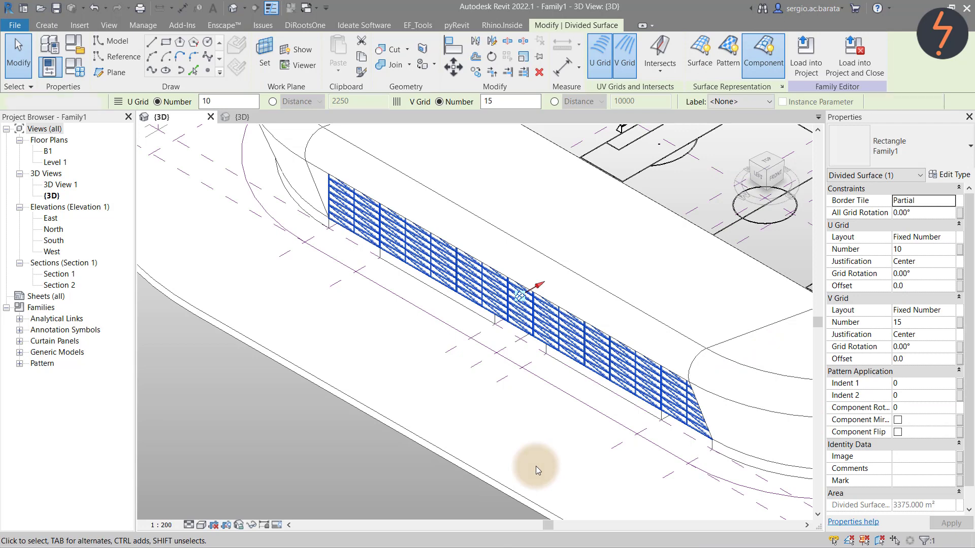
left_click(535, 467)
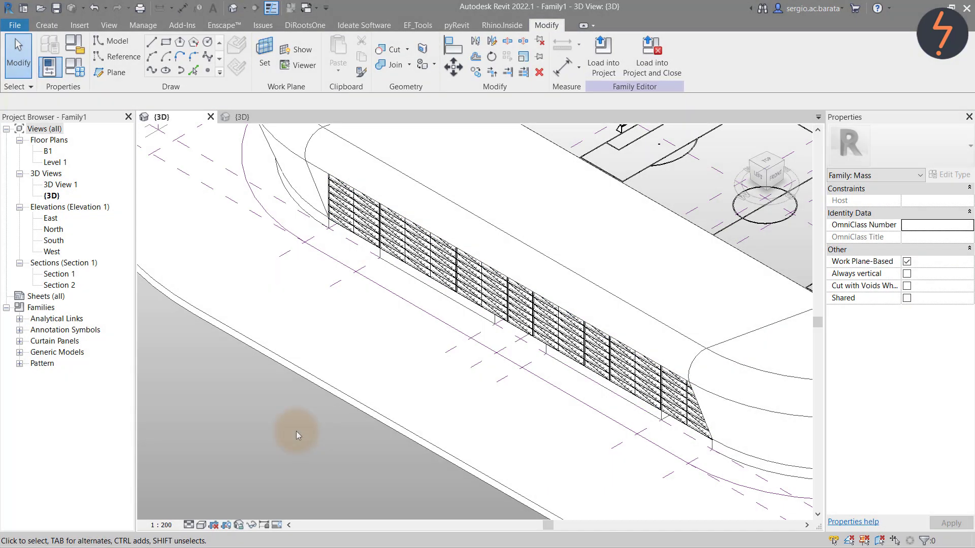
right_click(297, 431)
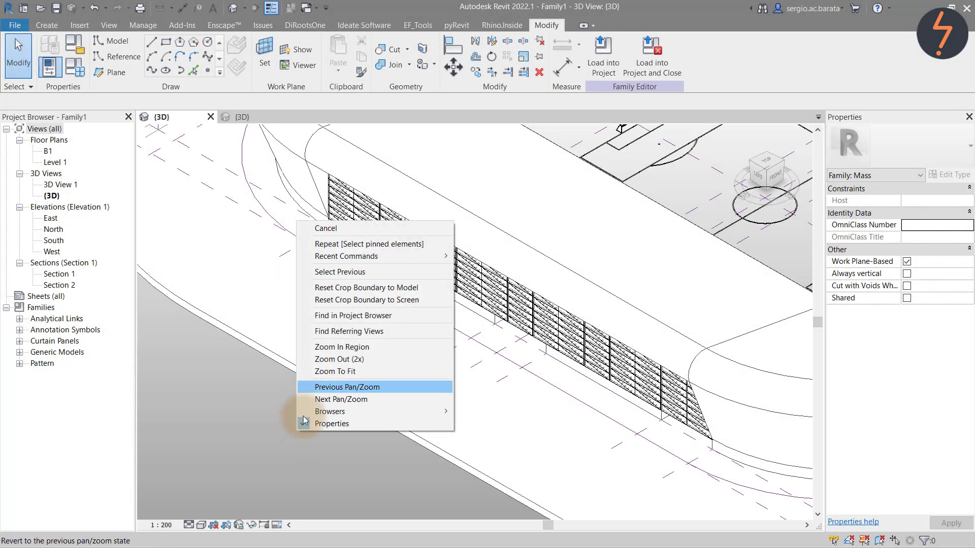
left_click(328, 359)
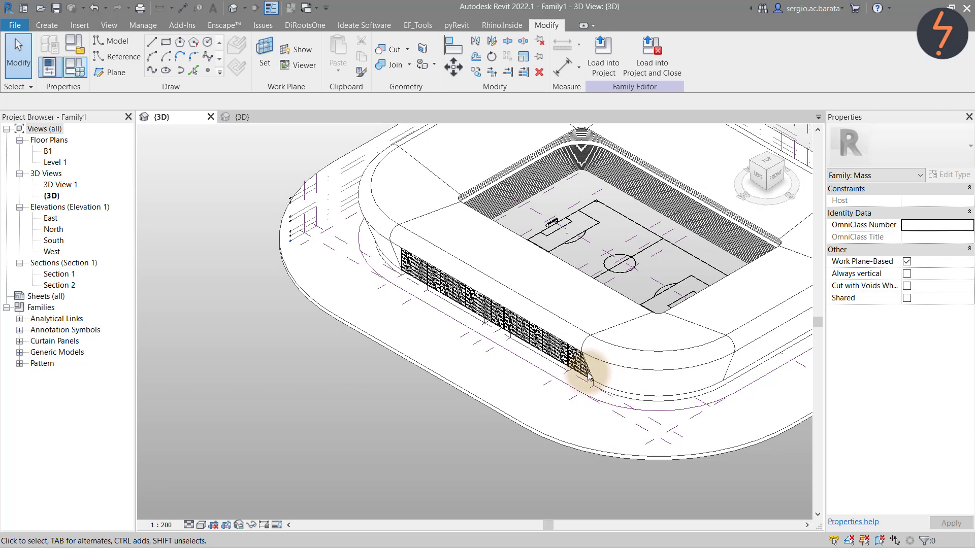
Create a new family from the Metric Curtain Panel Pattern Based template
left_click(23, 26)
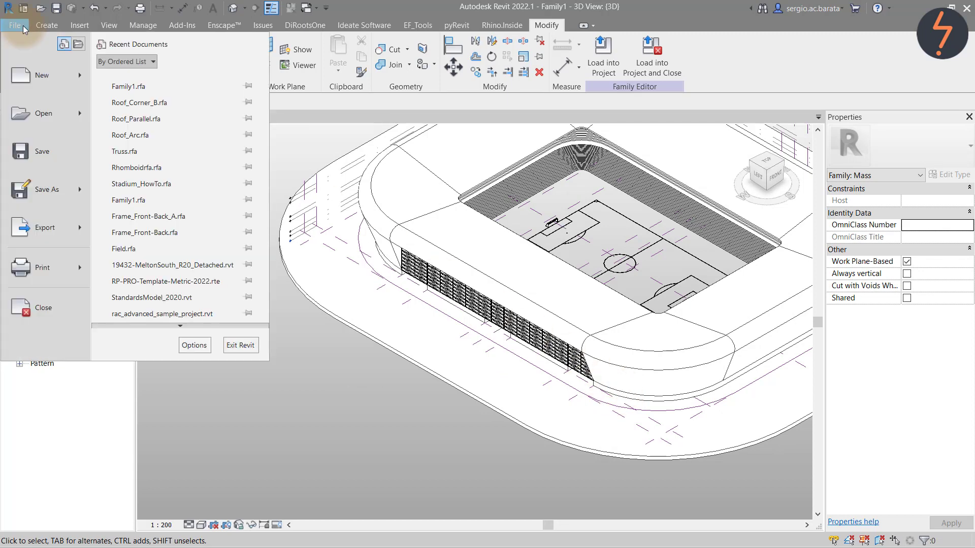
mouse_move(53, 75)
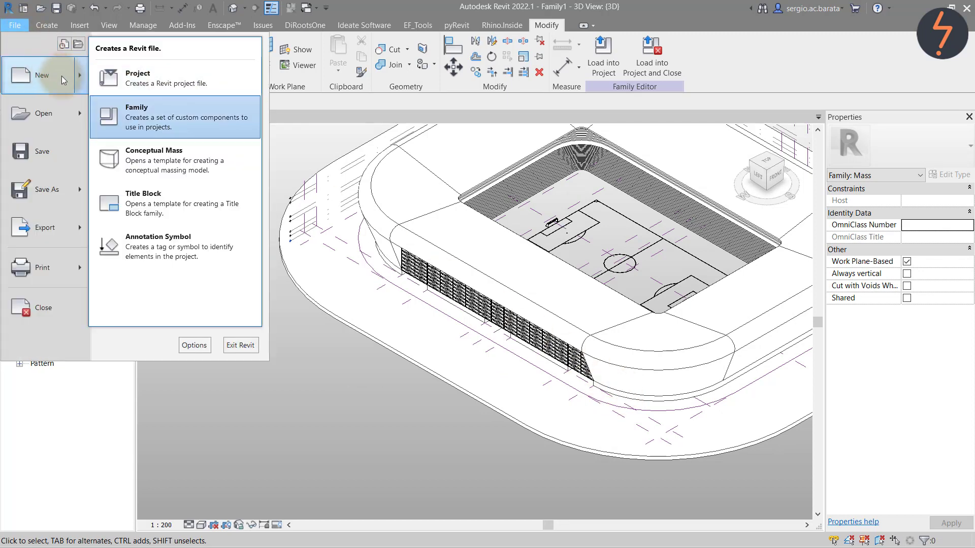
left_click(140, 118)
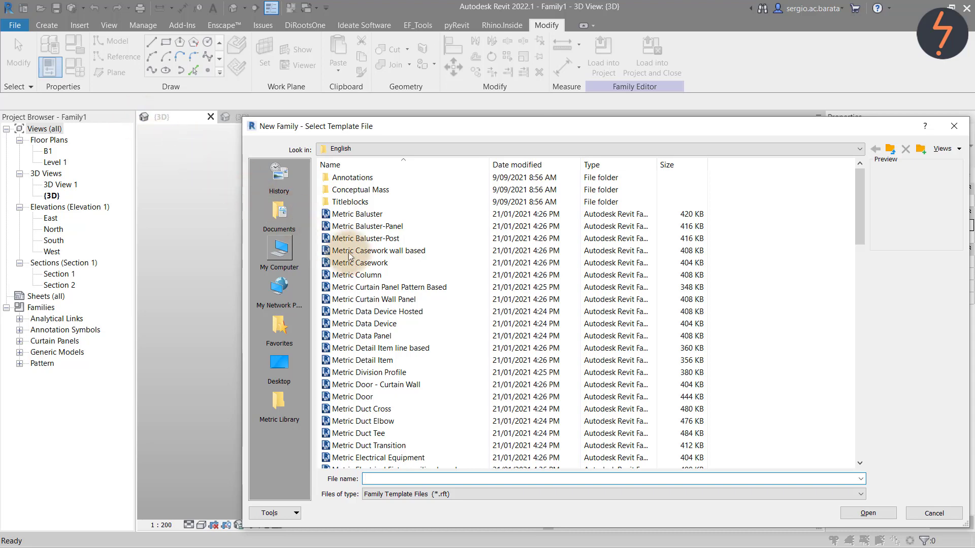
left_click(409, 289)
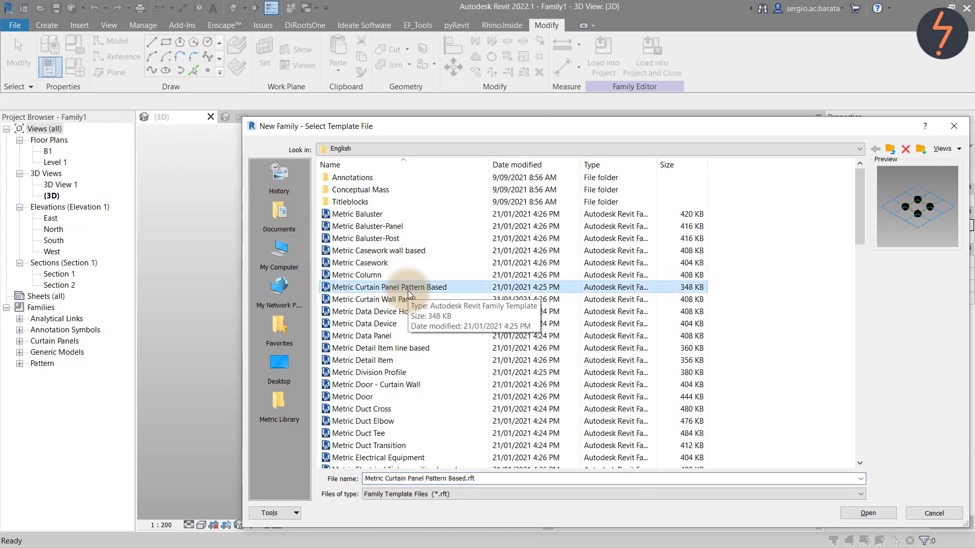
left_click(868, 513)
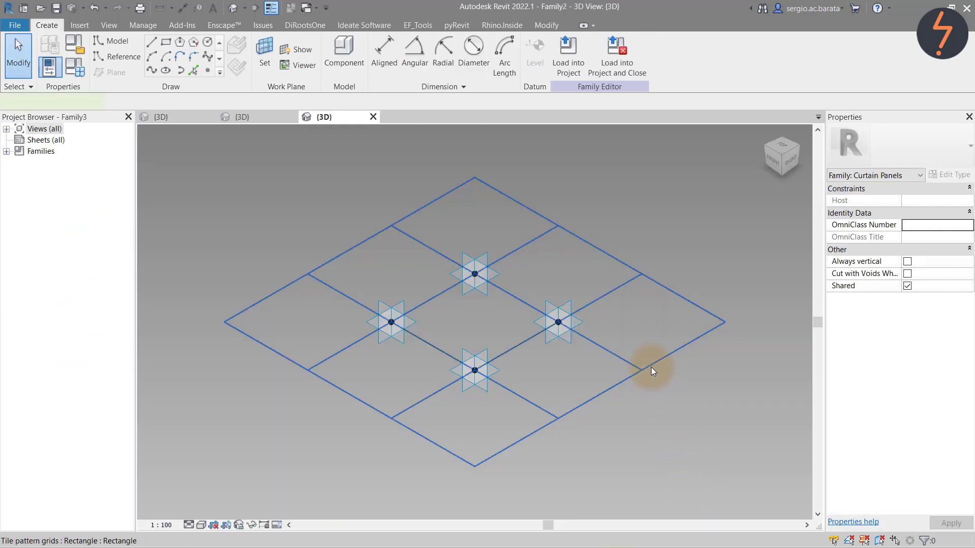
Change the tile pattern grid to Rhomboid and pin it in place
left_click(651, 367)
left_click(885, 151)
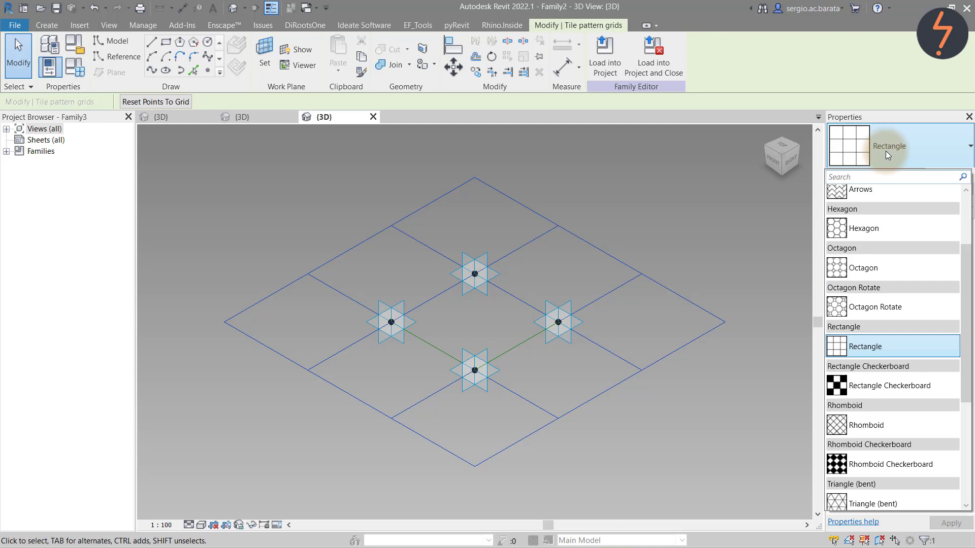
left_click(876, 428)
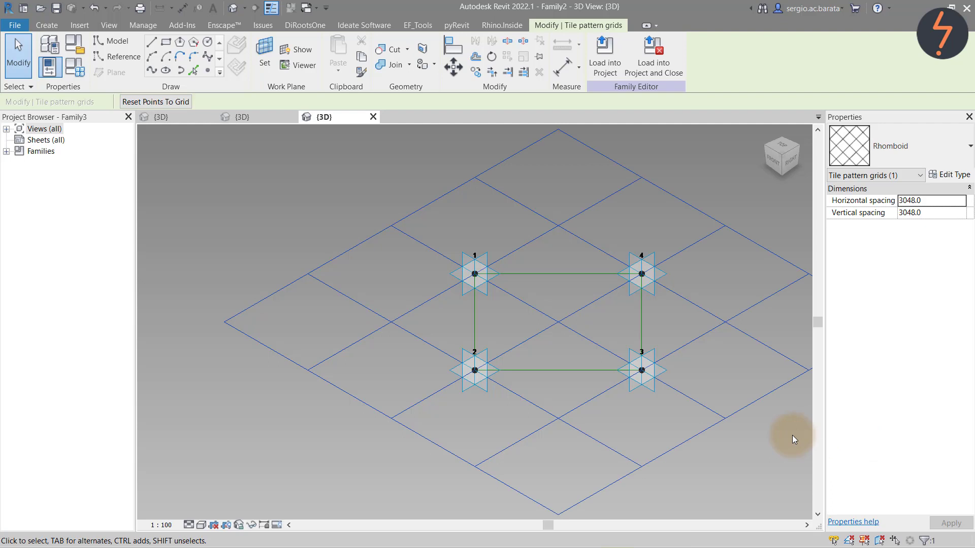
right_click(792, 434)
left_click(828, 379)
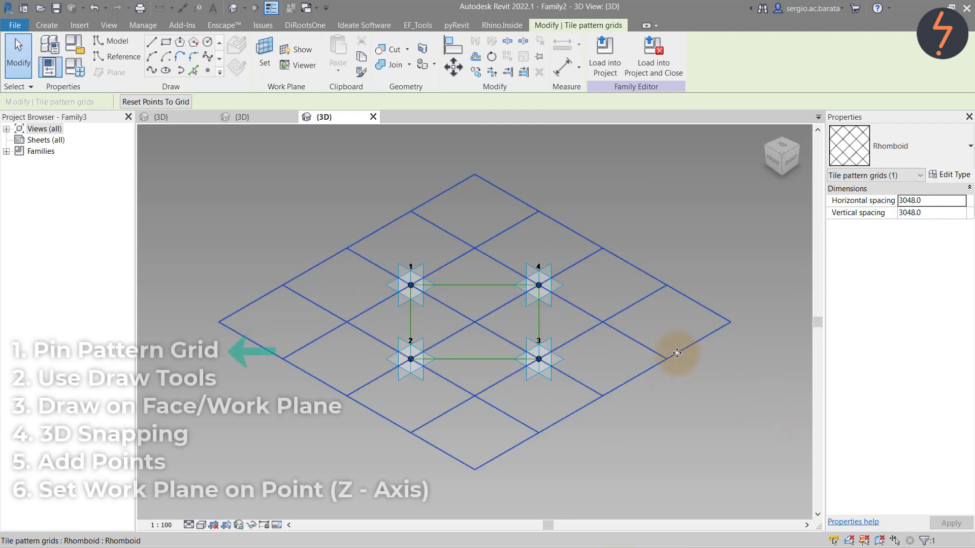
key("p")
key("n")
left_click(695, 377)
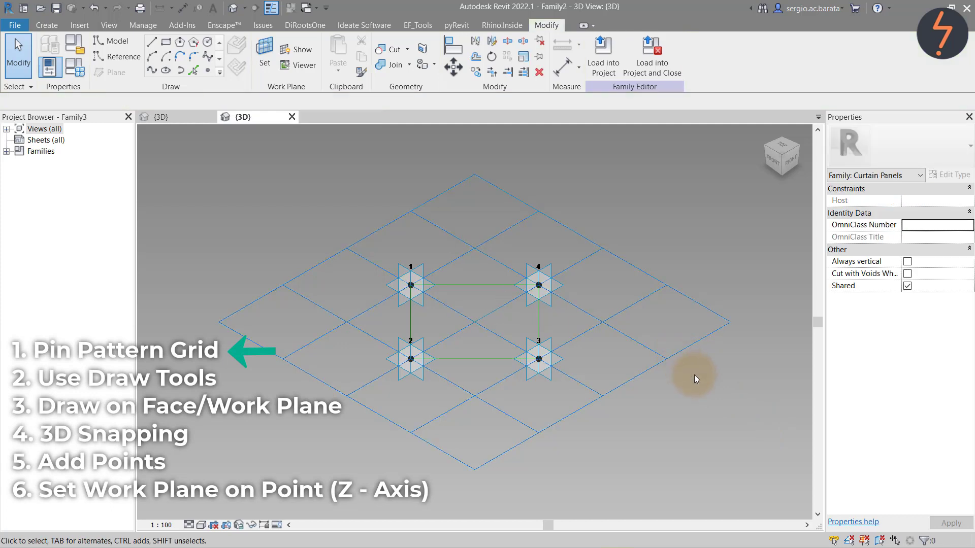
Draw two 3D-snapped diagonal reference lines, from Placement Point 1 to 3 and from Placement Point 2 to 4
left_click(121, 57)
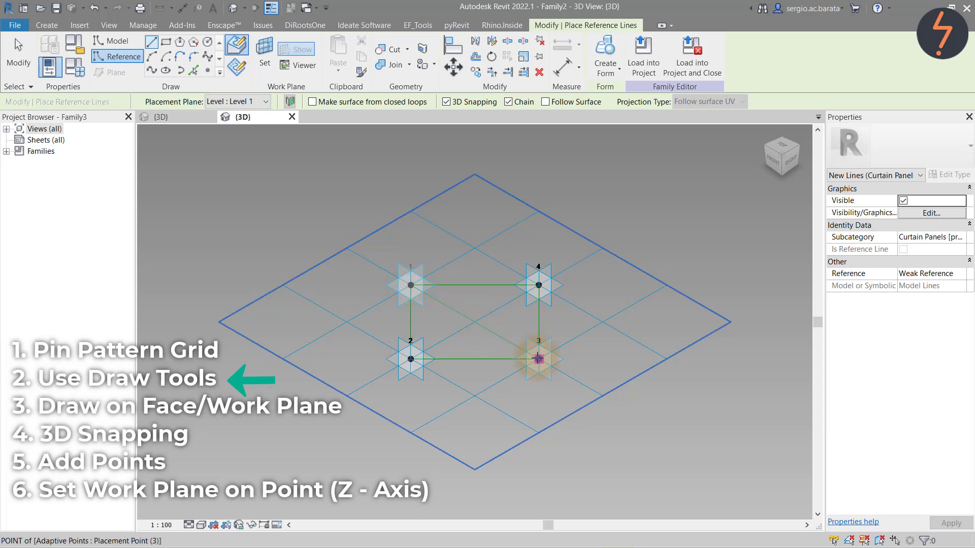
left_click(538, 357)
left_click(410, 358)
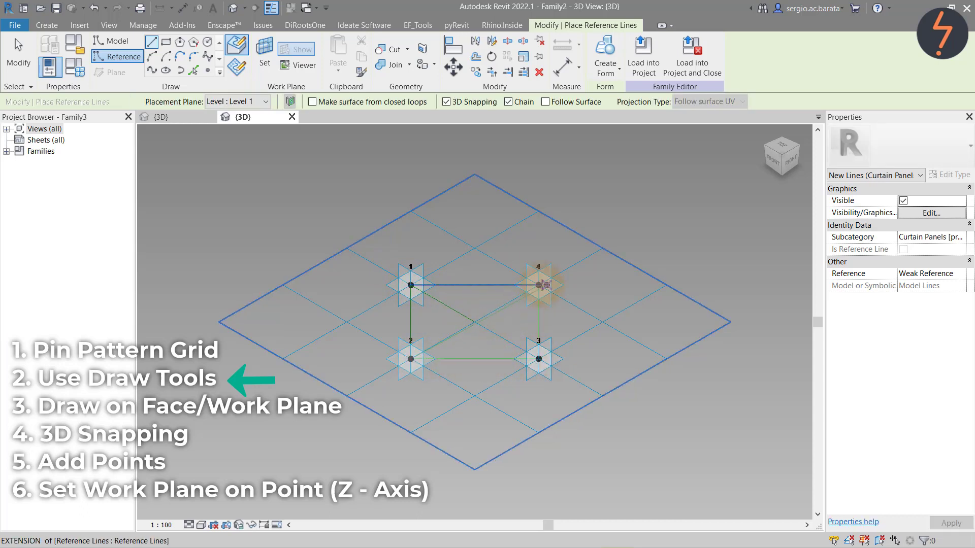
left_click(539, 285)
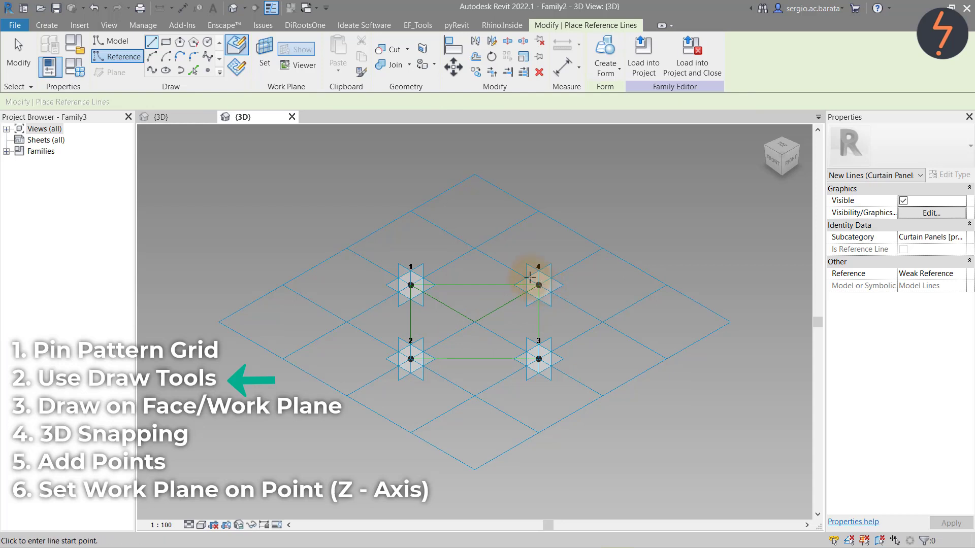
Place a reference point at the midpoint where the two diagonal reference lines cross
left_click(207, 70)
left_click(474, 321)
key("Escape")
key("Escape")
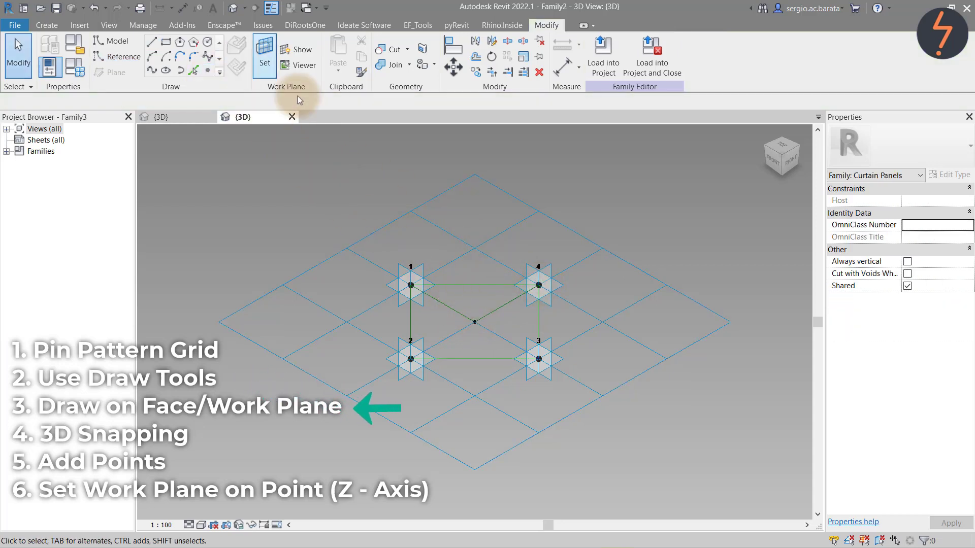
Set the central reference point's plane as the work plane and place a second reference point on it at the same location
left_click(264, 56)
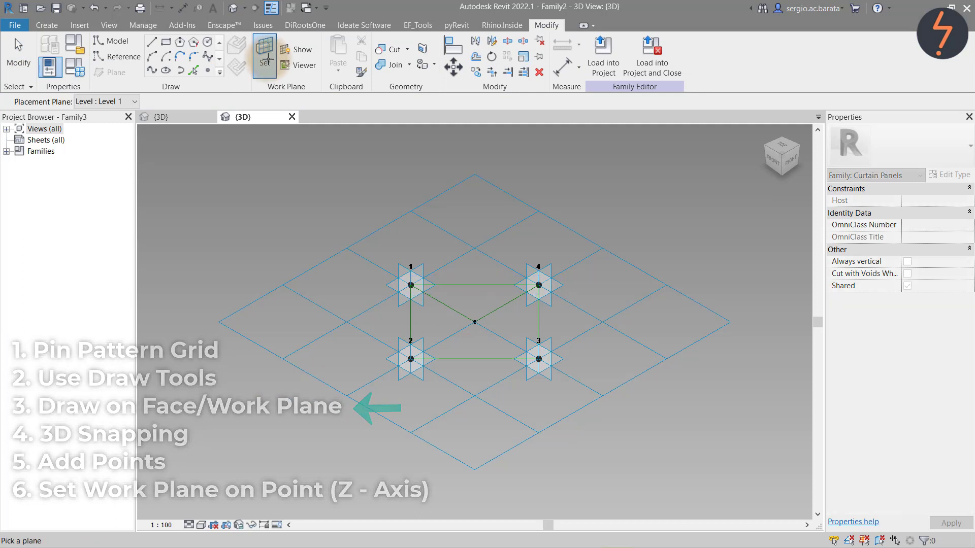
left_click(473, 319)
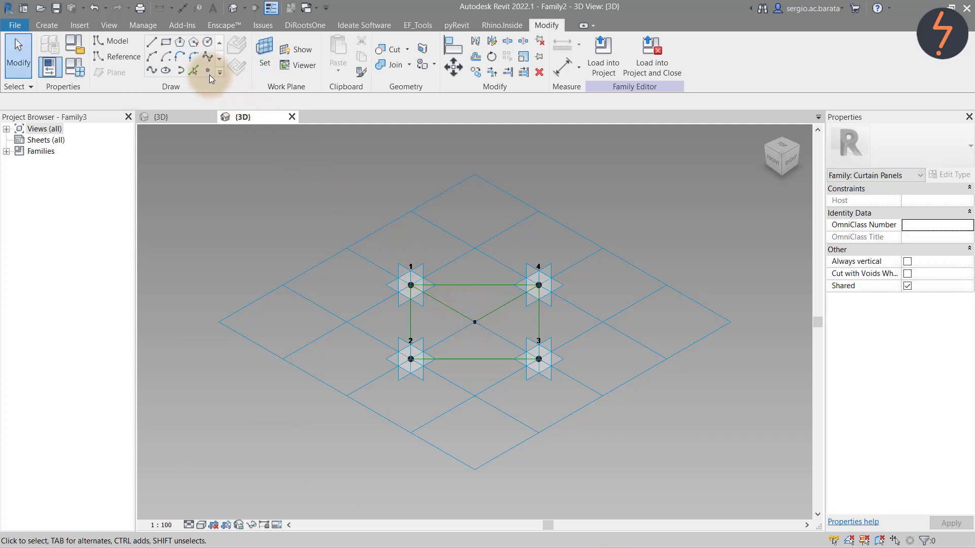
left_click(209, 72)
left_click(470, 322)
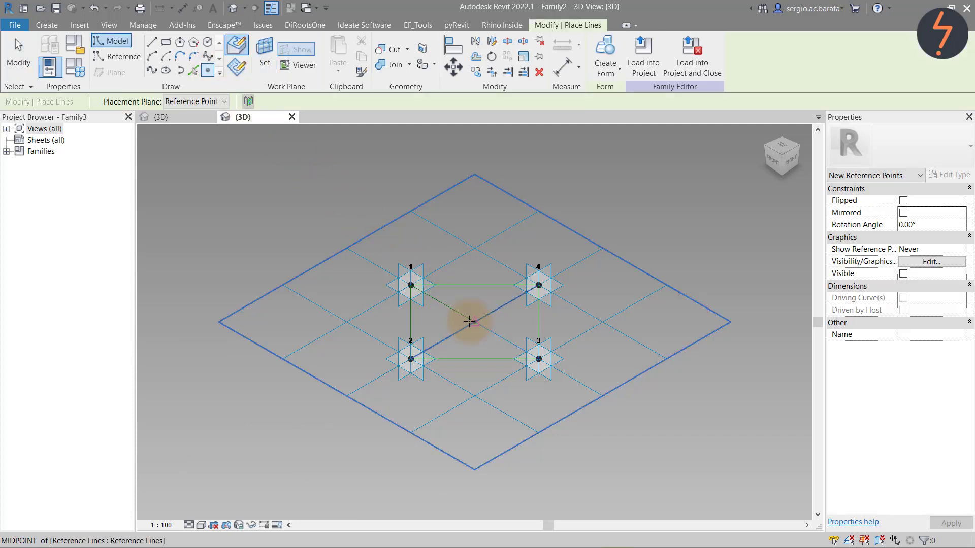
left_click(469, 321)
left_click(523, 325)
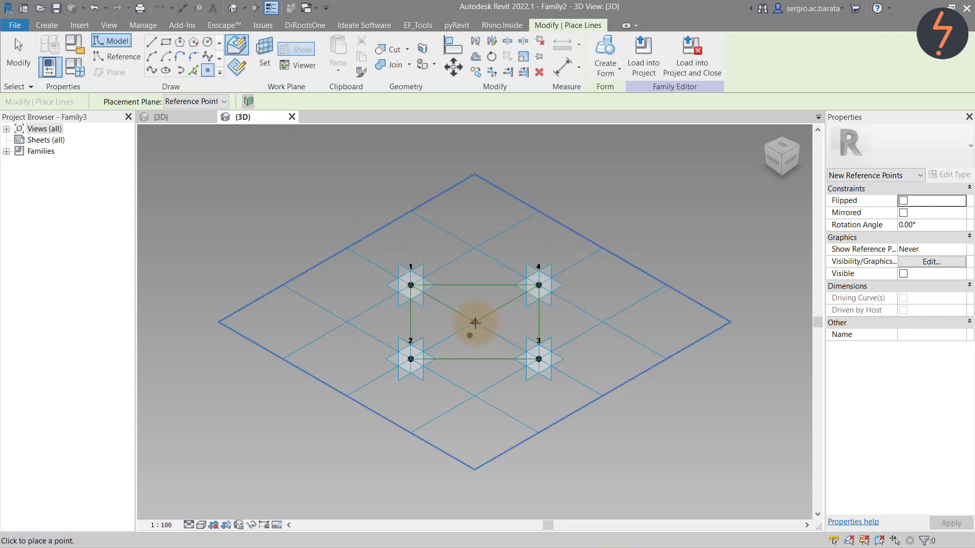
key("Escape")
key("Escape")
Offset the second reference point 1000 mm from its host plane so it sits above the pattern grid
left_click(475, 323)
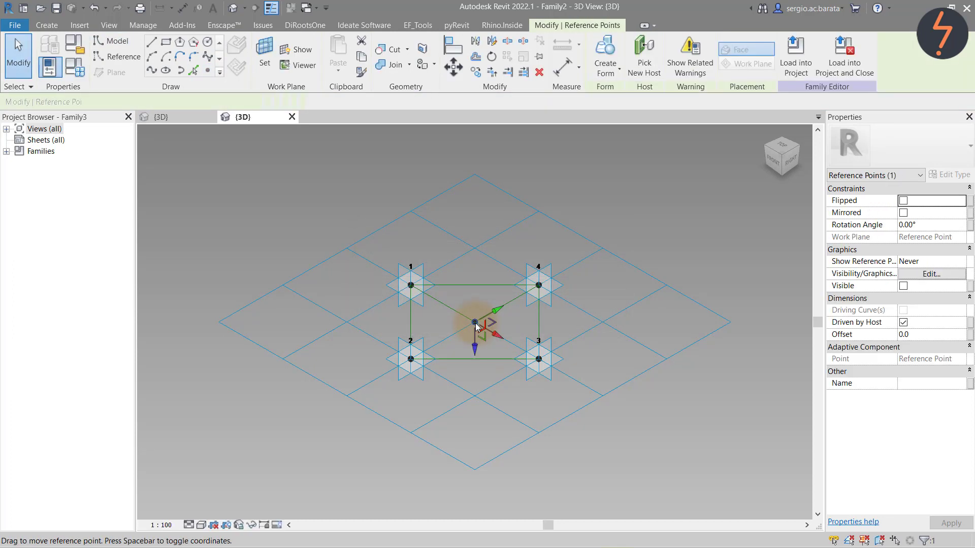
left_click(918, 335)
key("Return")
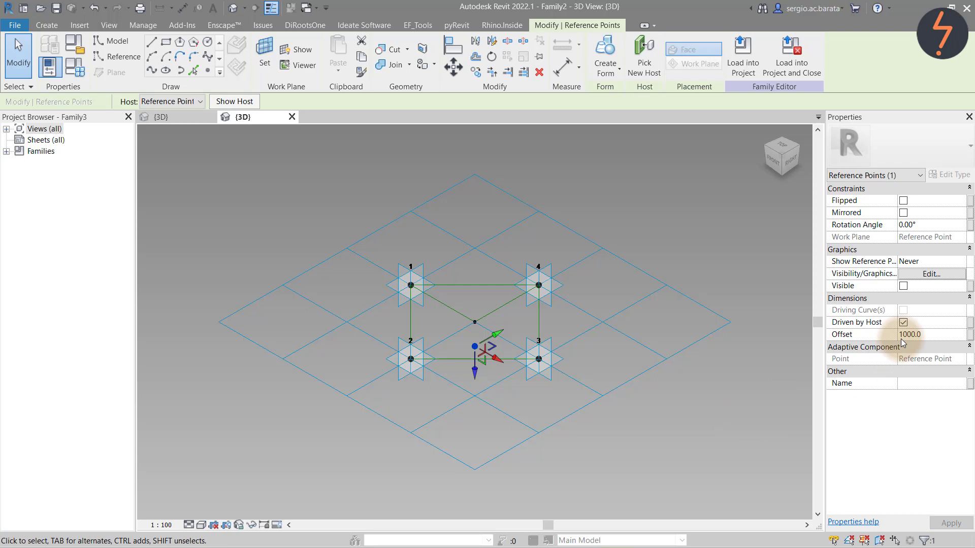
left_click(753, 413)
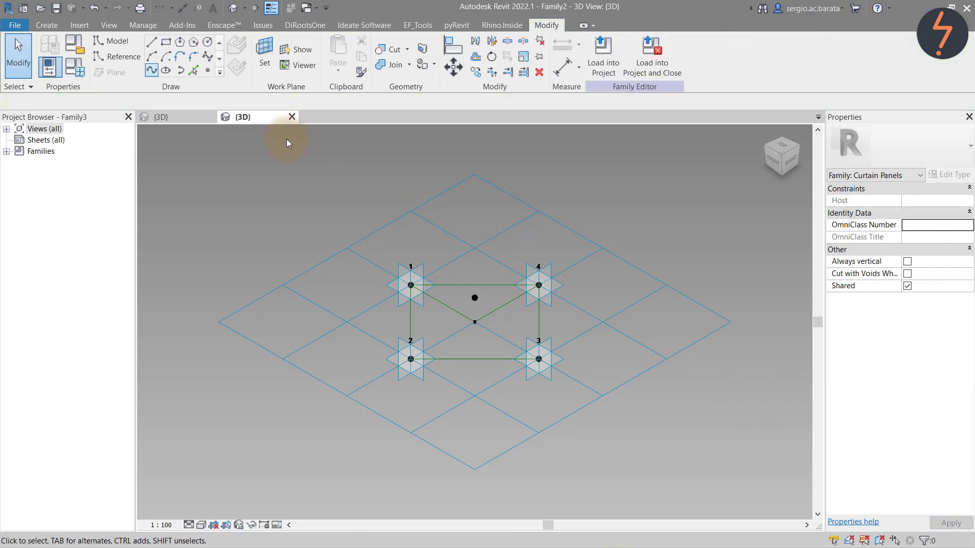
Draw a start-end-radius arc from Placement Point 1 to 3 through the raised centre point and make it a reference line
left_click(152, 56)
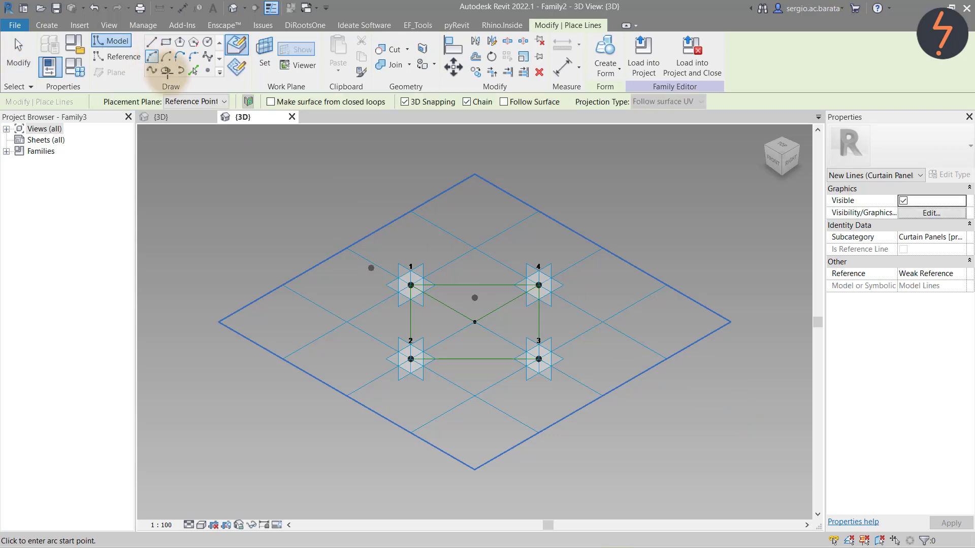
left_click(411, 285)
left_click(539, 359)
left_click(475, 298)
key("Escape")
key("Escape")
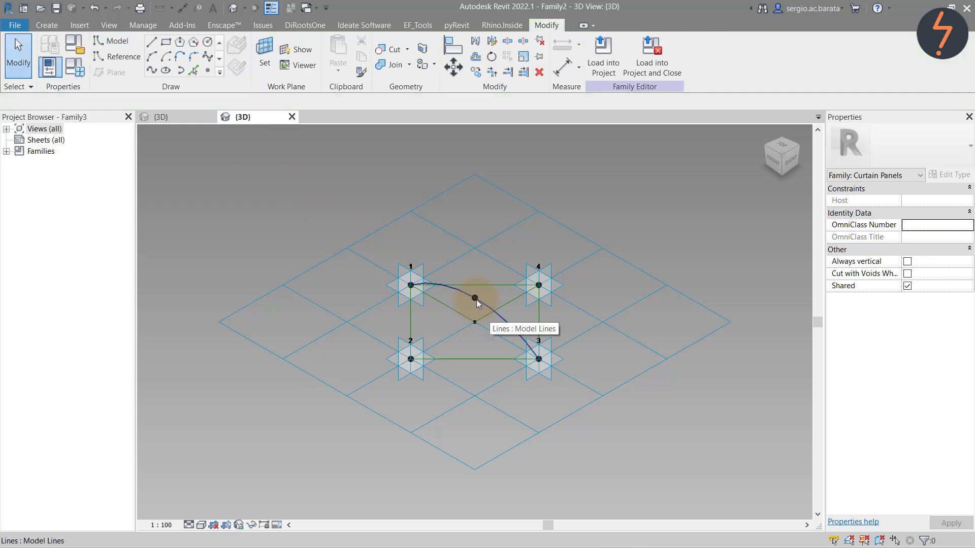
left_click(491, 317)
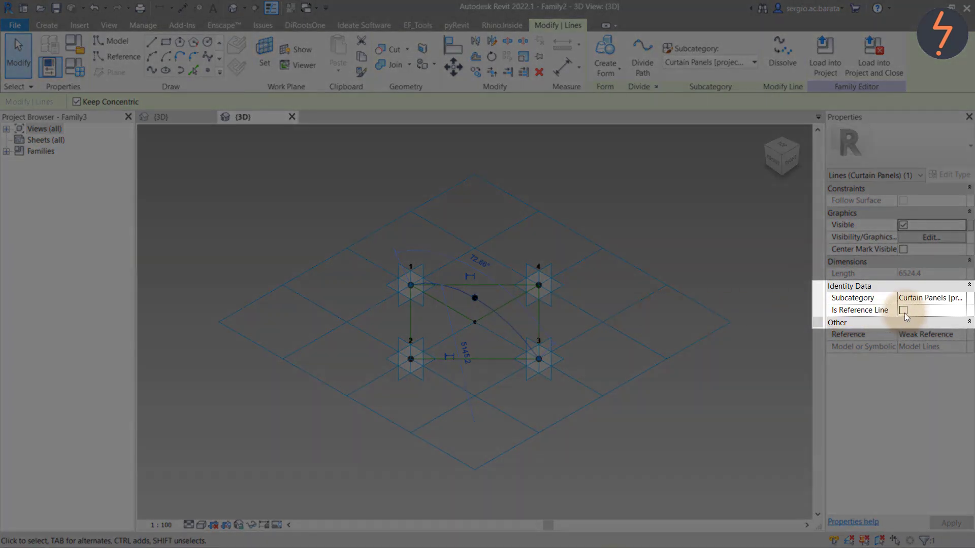
left_click(903, 311)
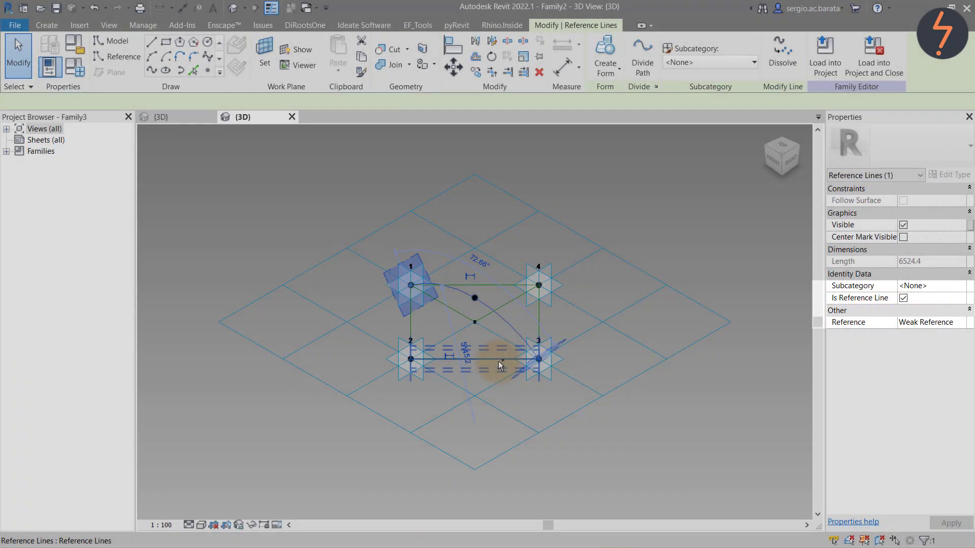
Create a solid form as a single surface from the arc and the reference lines 1–2 and 2–3
left_click(498, 360, "ctrl")
left_click(414, 326, "ctrl")
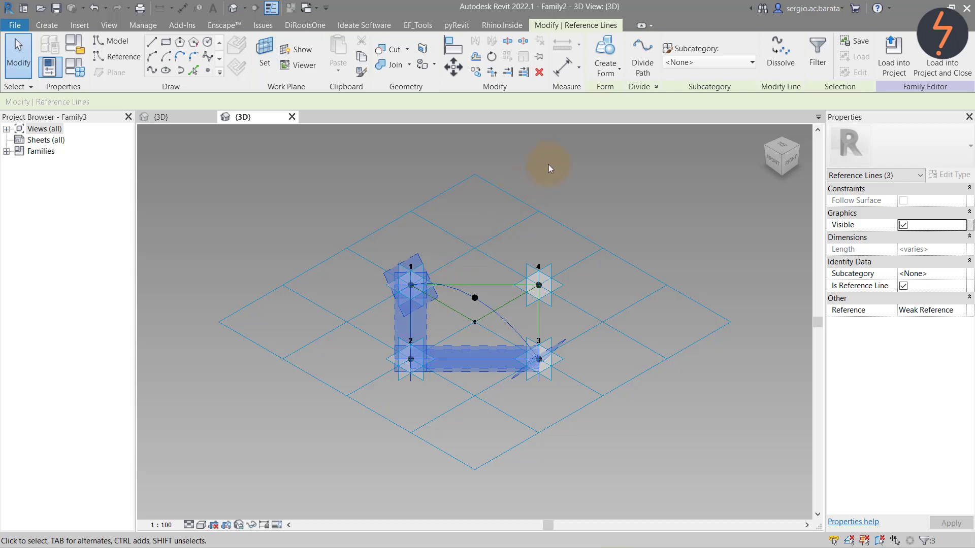
left_click(605, 67)
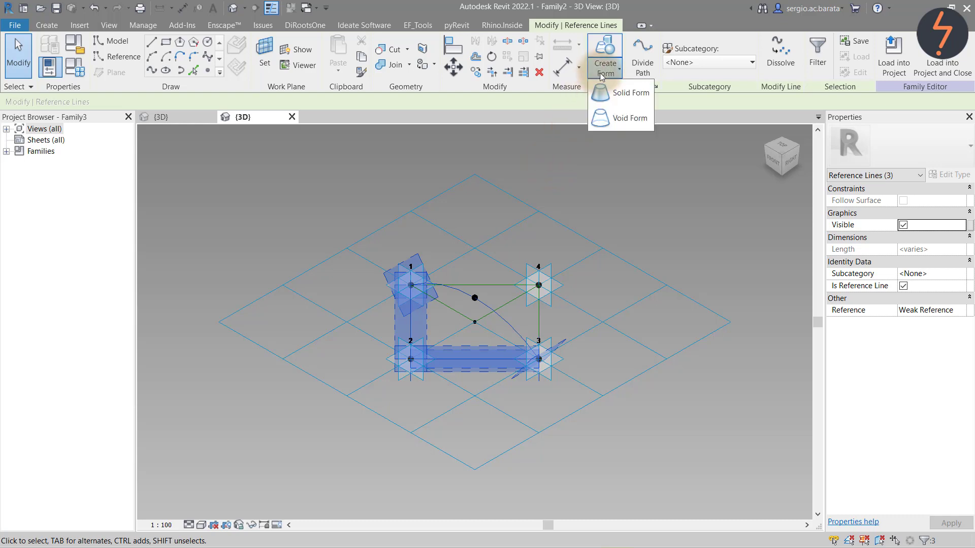
left_click(604, 92)
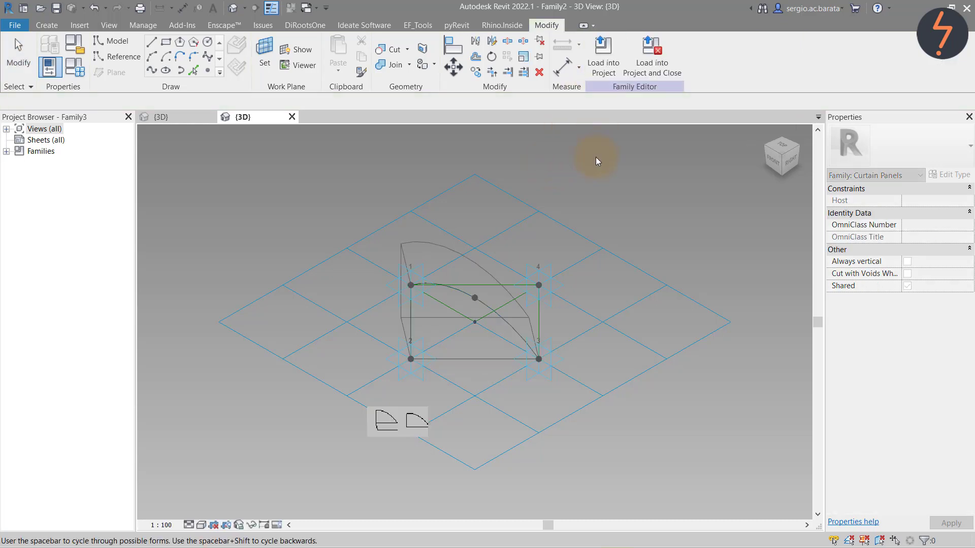
left_click(417, 422)
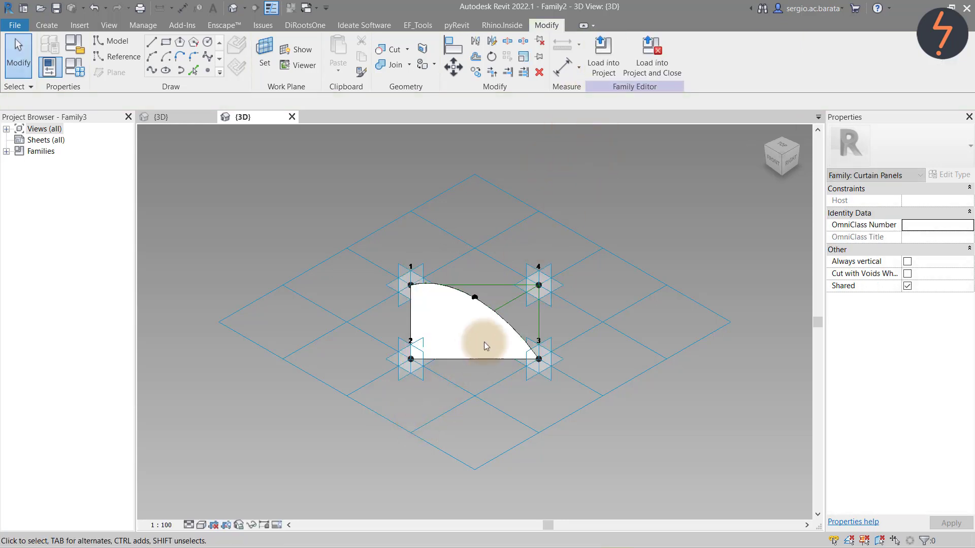
Create the second solid surface form from the arc and the reference lines 3–4 and 4–1
left_click(504, 319)
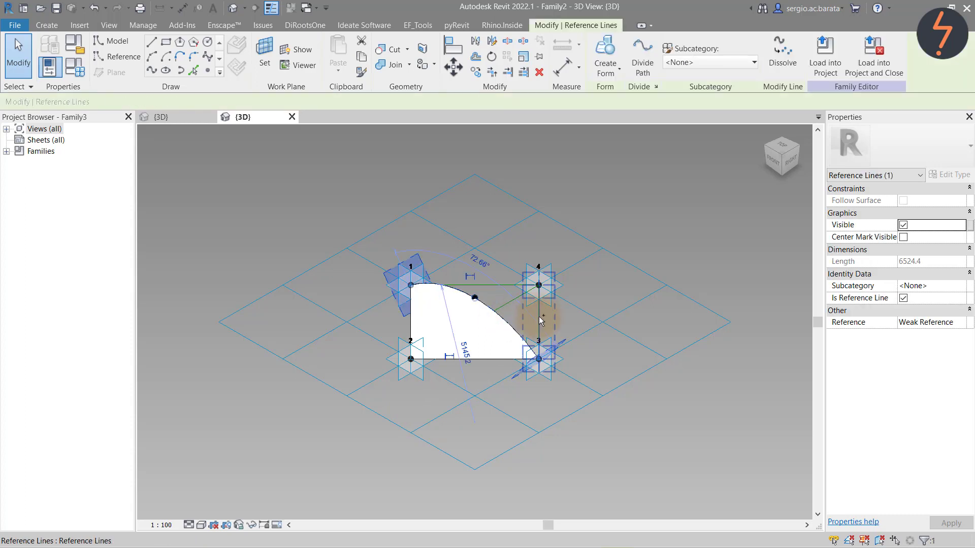
left_click(505, 283, "ctrl")
left_click(609, 68)
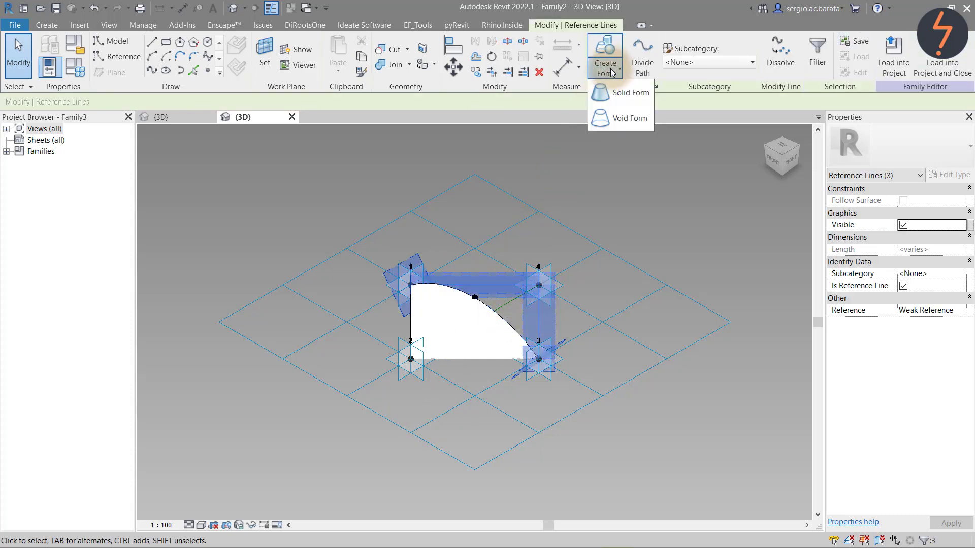
left_click(618, 95)
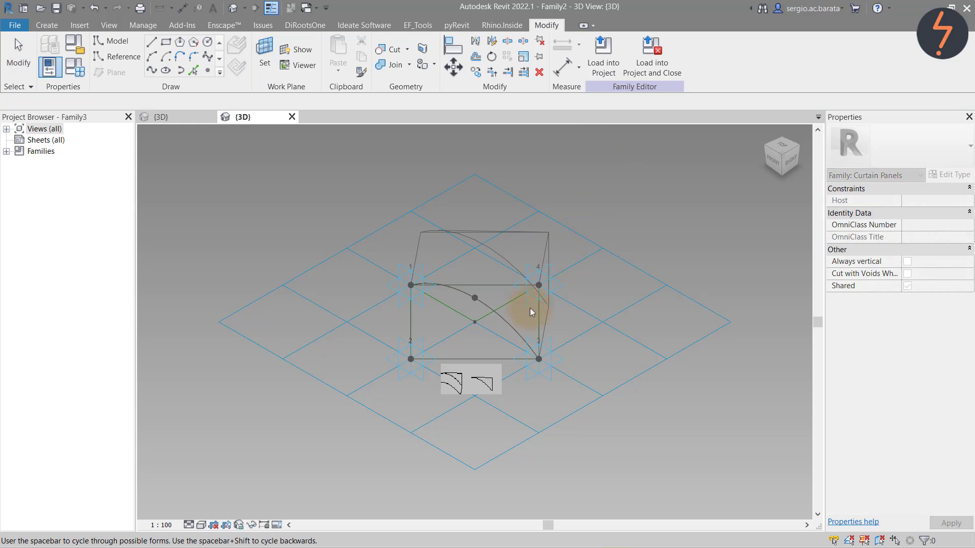
left_click(497, 368)
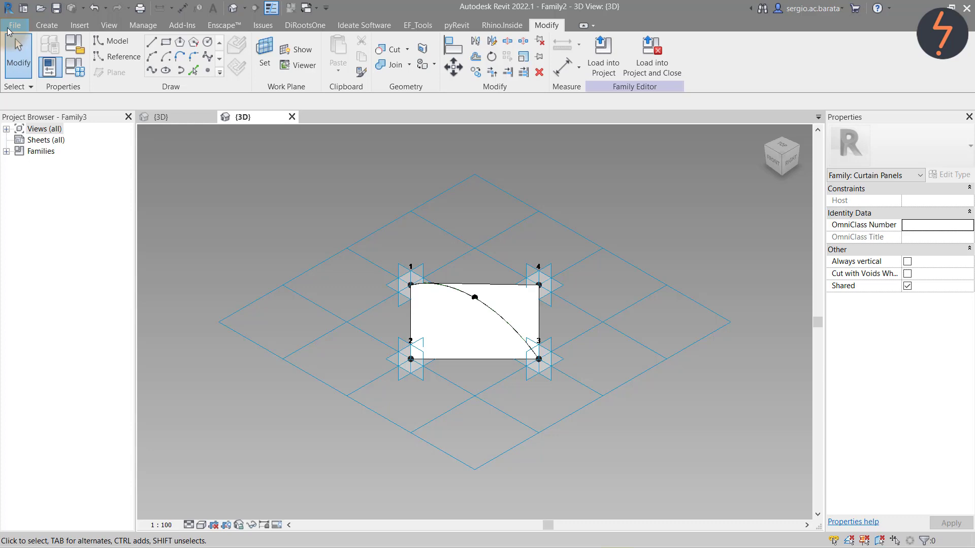
Save the panel family as Family2 in the Adaptive folder and load it into the stadium mass family
left_click(10, 26)
left_click(81, 178)
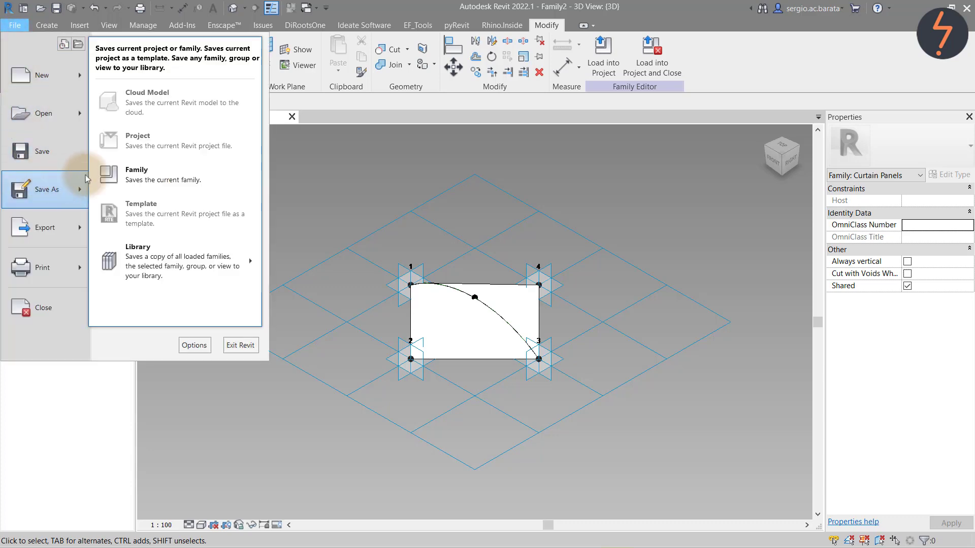
left_click(146, 173)
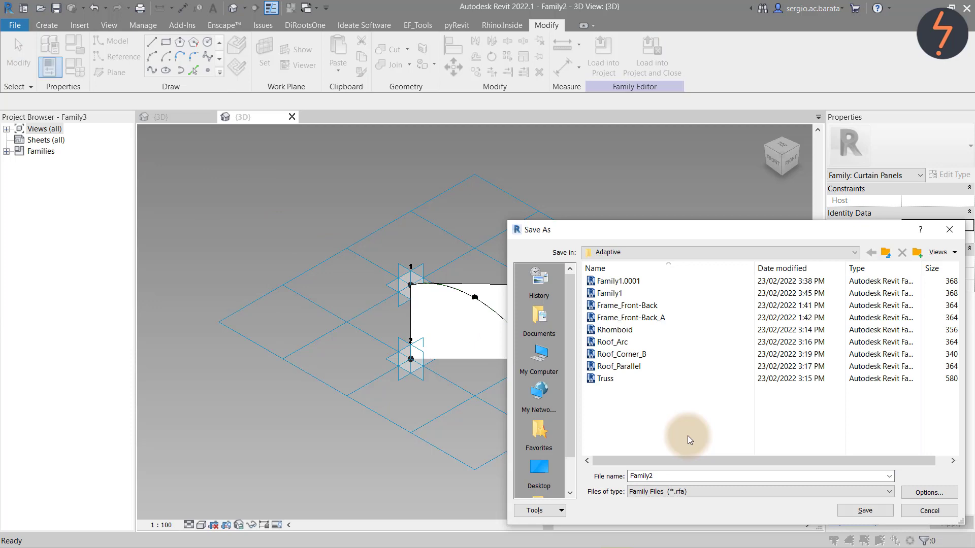
left_click(858, 514)
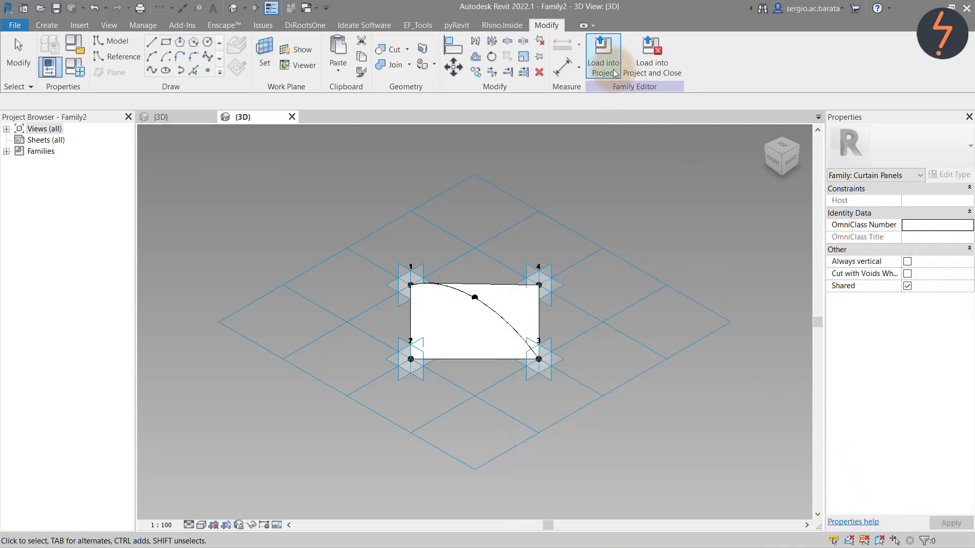
left_click(611, 65)
Divide the curved corner facade surface of the stadium and set its V grid number to 20
right_click(405, 404)
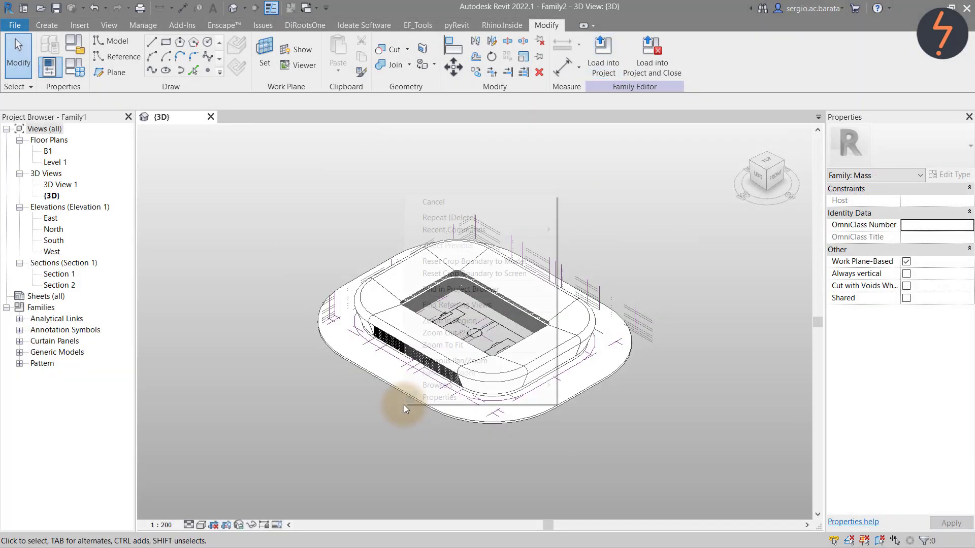
left_click(432, 321)
left_click_drag(429, 337, 561, 428)
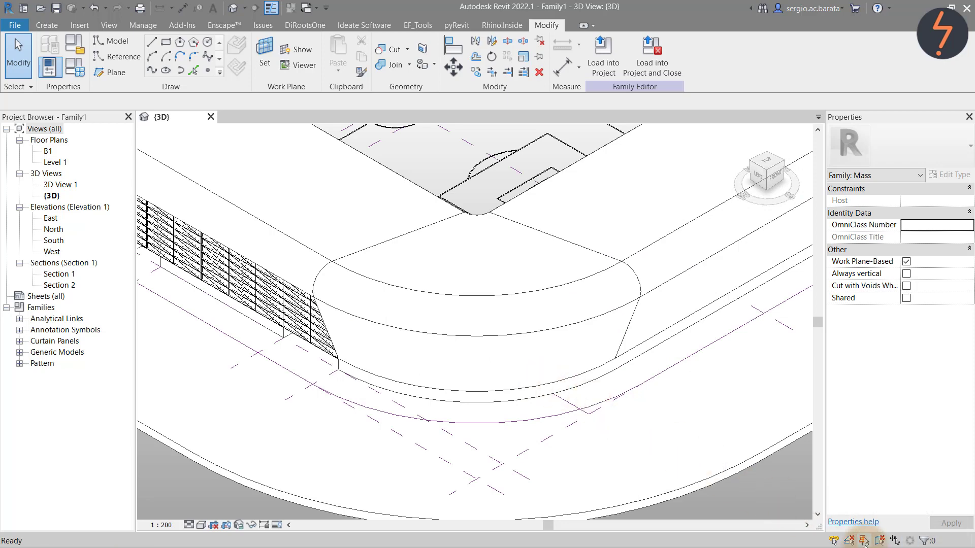
left_click(631, 309)
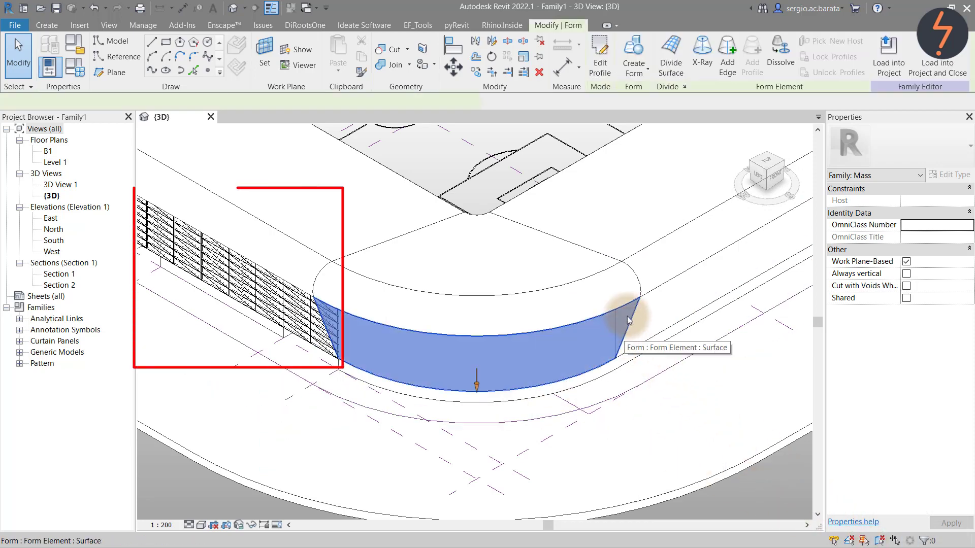
left_click(671, 60)
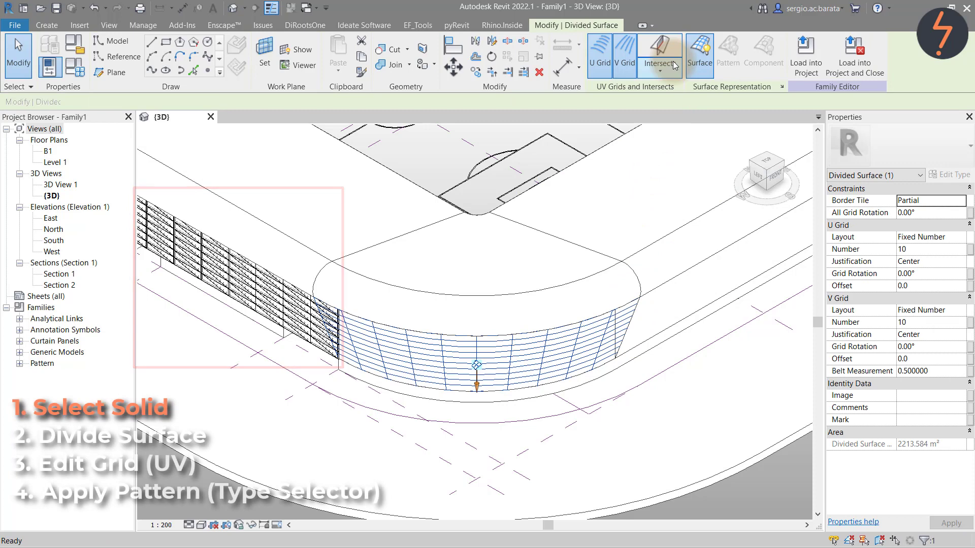
left_click(920, 323)
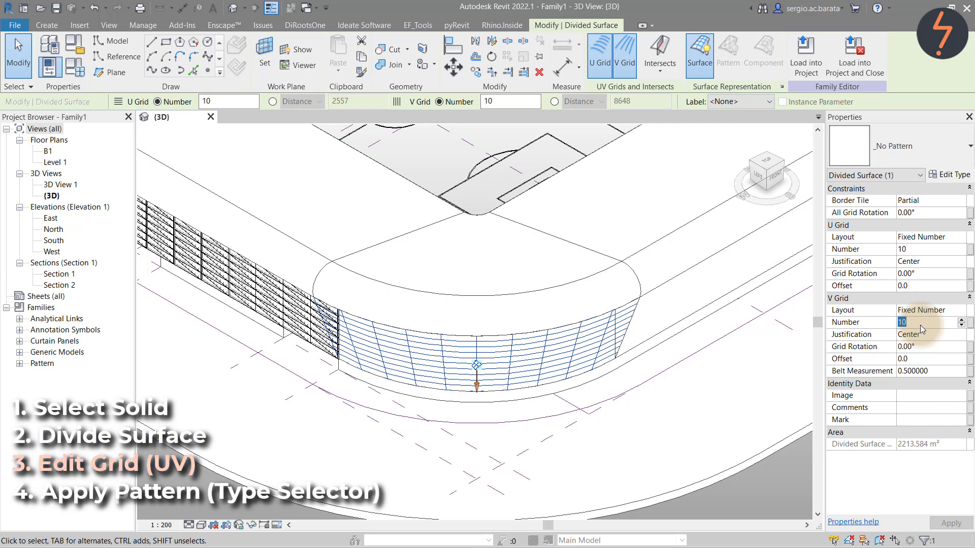
type("20")
left_click(948, 524)
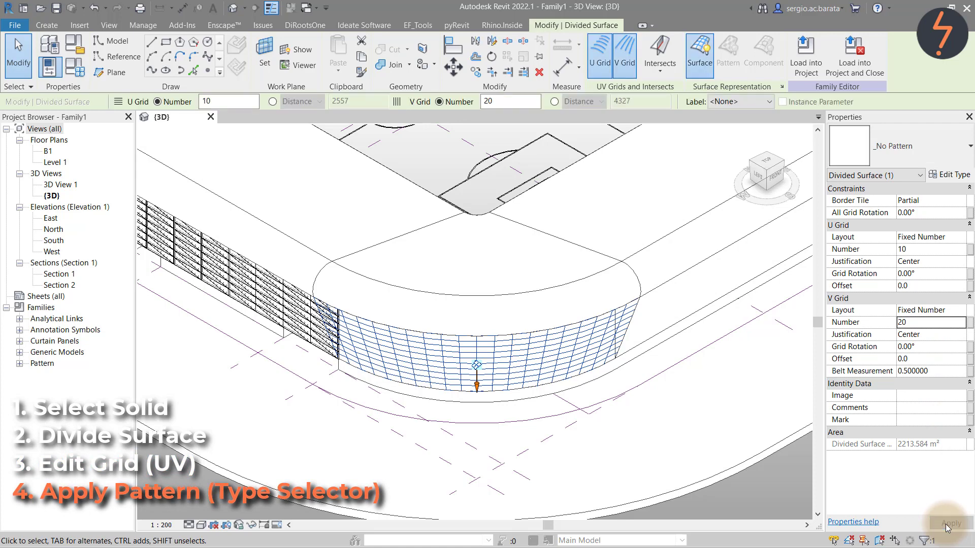
Apply the Rhomboid Family2 panel to the divided corner surface and set its component rotation to 90
left_click(909, 151)
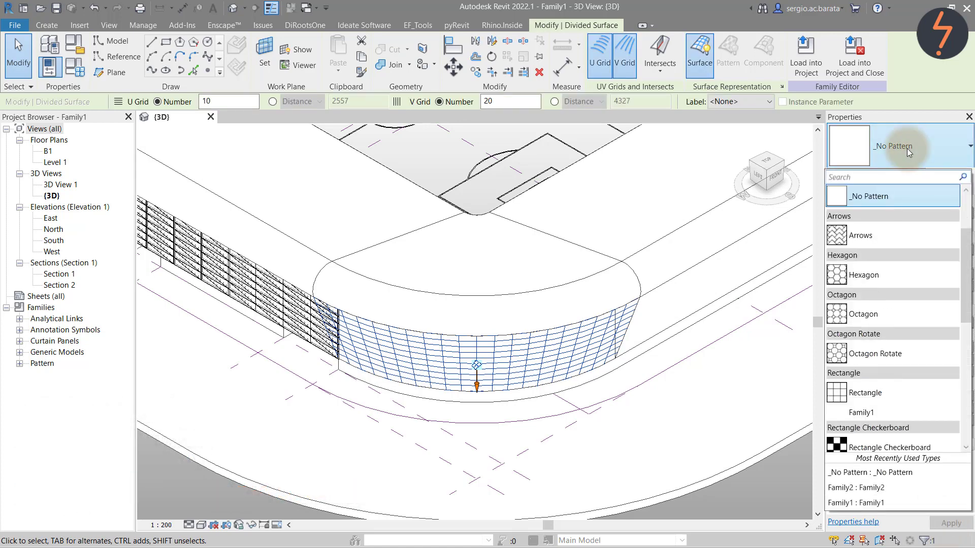
scroll(910, 408, "down", 1)
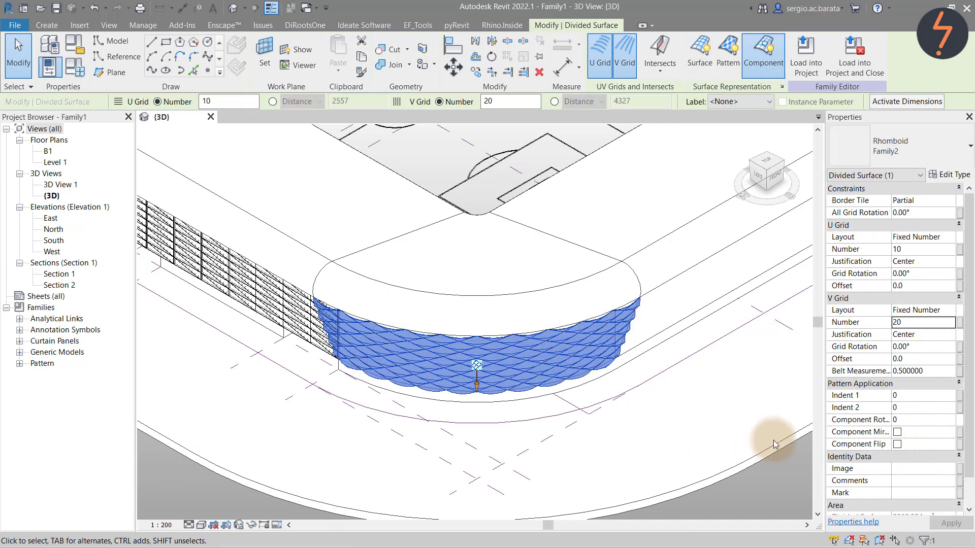
left_click(912, 422)
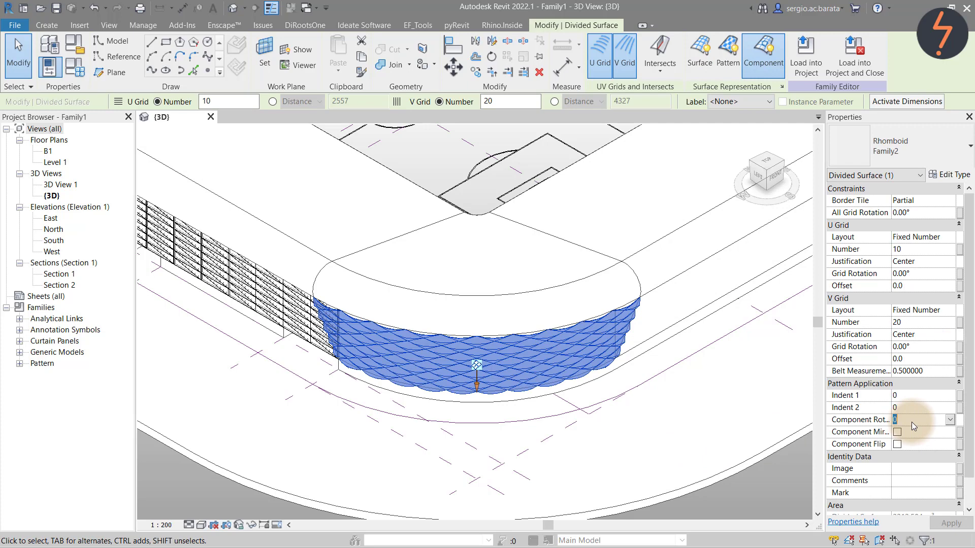
type("90")
scroll(935, 490, "down", 1)
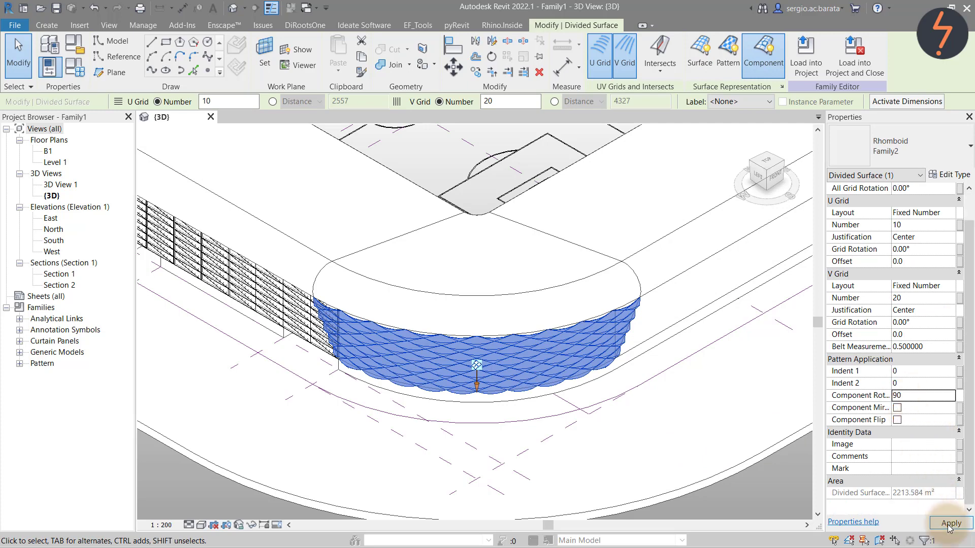
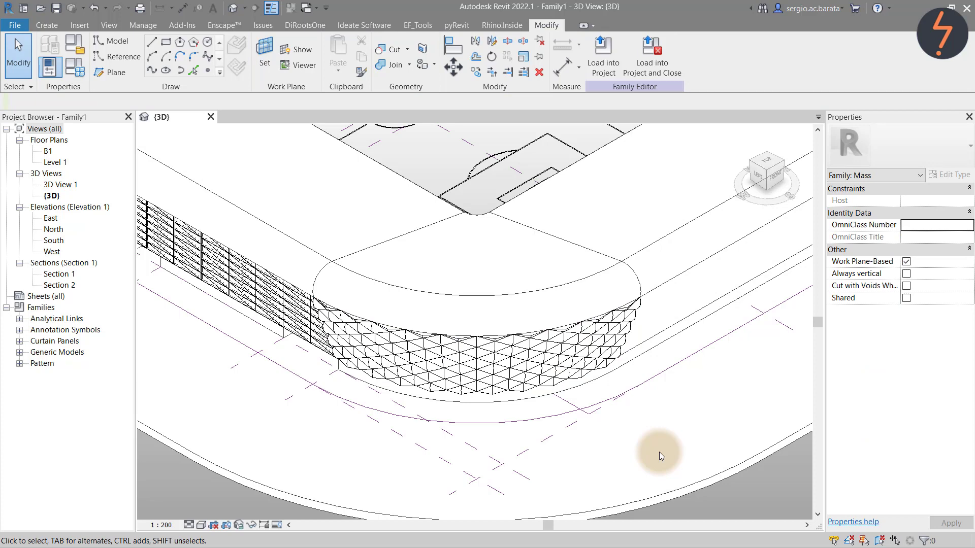
Switch the 3D view to the Shaded visual style and temporarily isolate the corner's divided surface with its panels
key("s")
key("d")
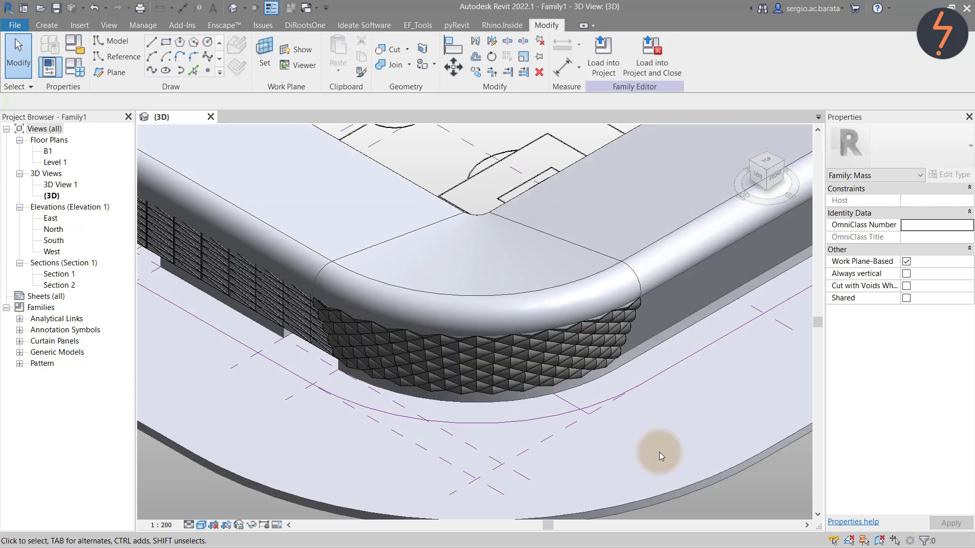
right_click(244, 389)
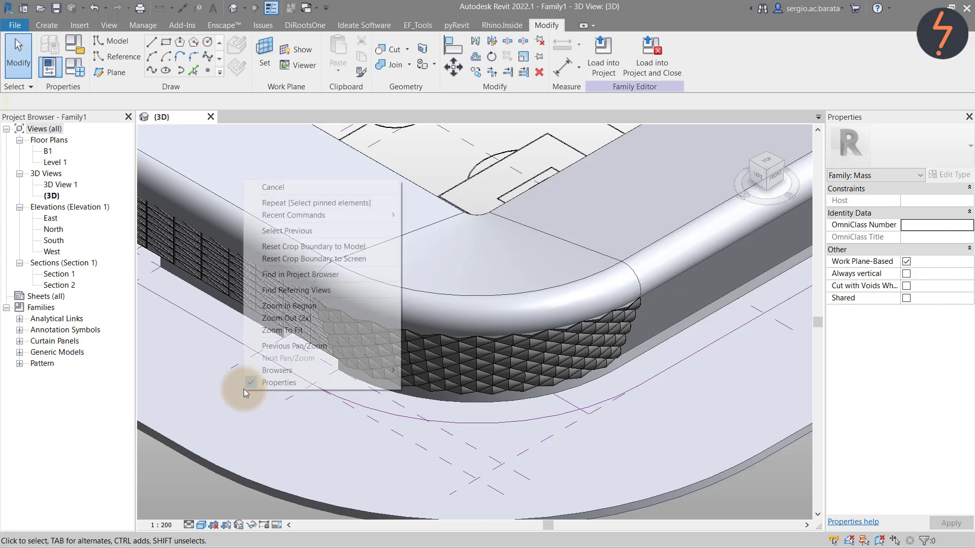
left_click(271, 306)
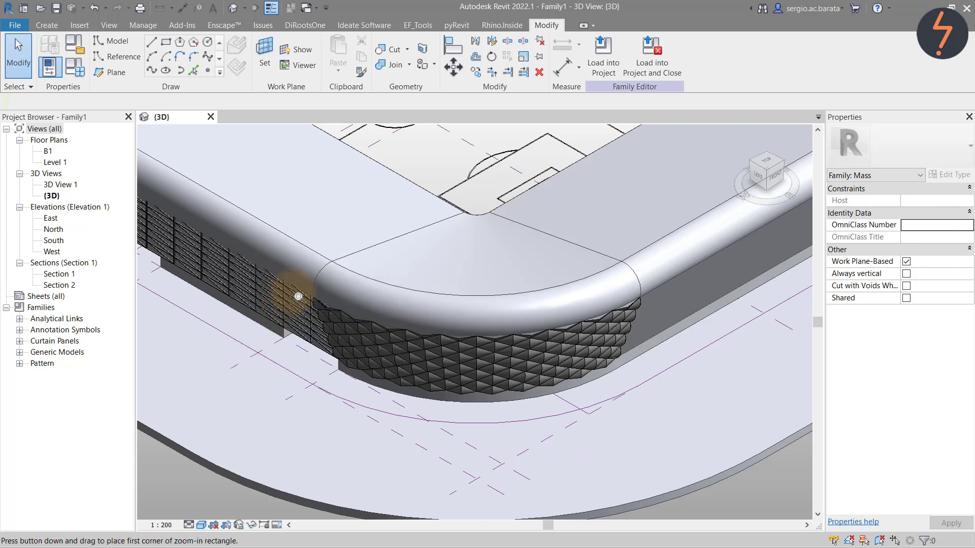
left_click_drag(285, 262, 674, 416)
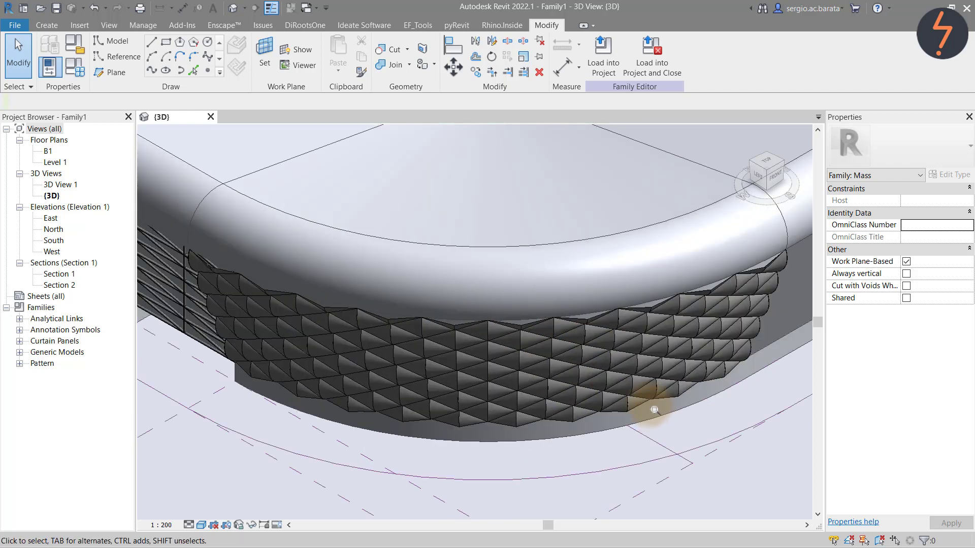
left_click(637, 388)
key("h")
key("i")
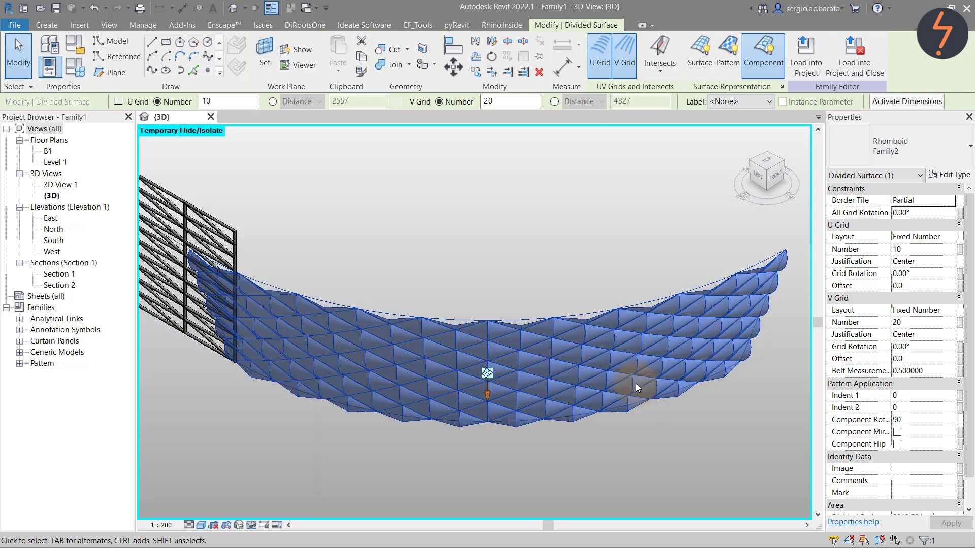
key("Escape")
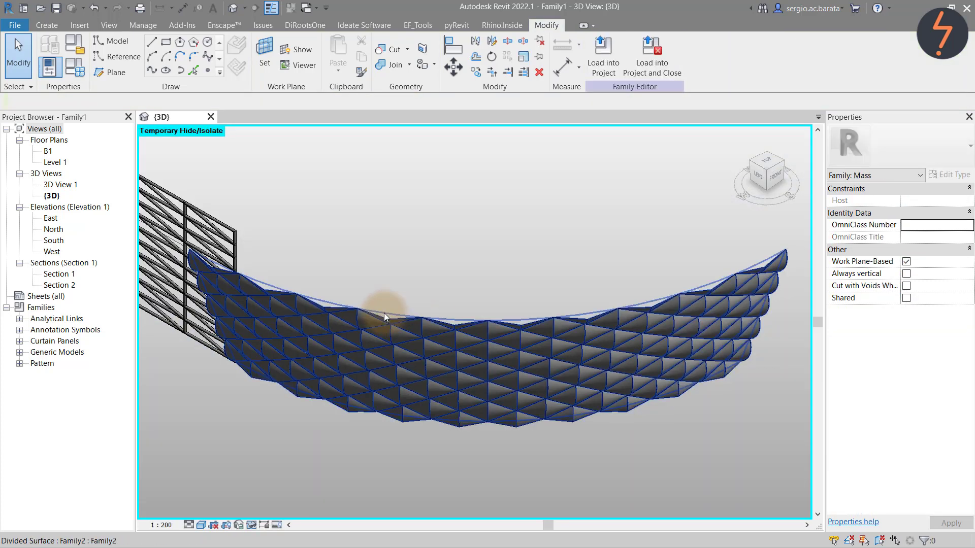
Delete the ten partial rhomboid panels along the upper edge of the divided corner surface
key("Tab")
left_click(458, 327)
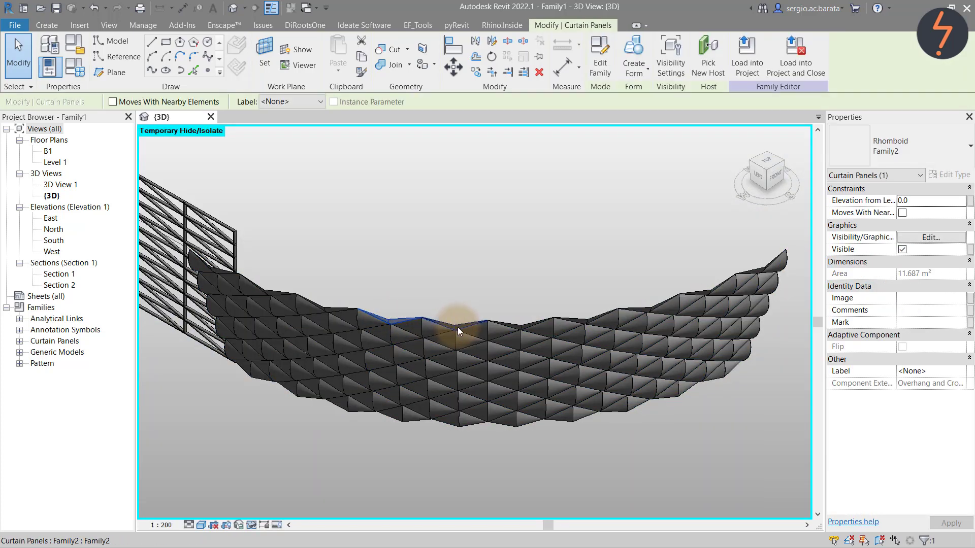
left_click(513, 324, "ctrl")
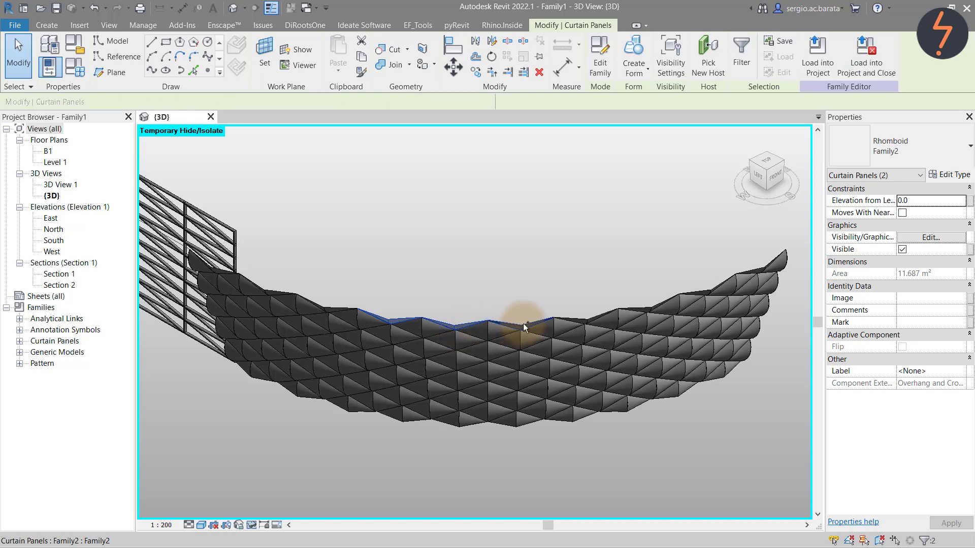
left_click(584, 318, "ctrl")
left_click(650, 306, "ctrl")
left_click(715, 290, "ctrl")
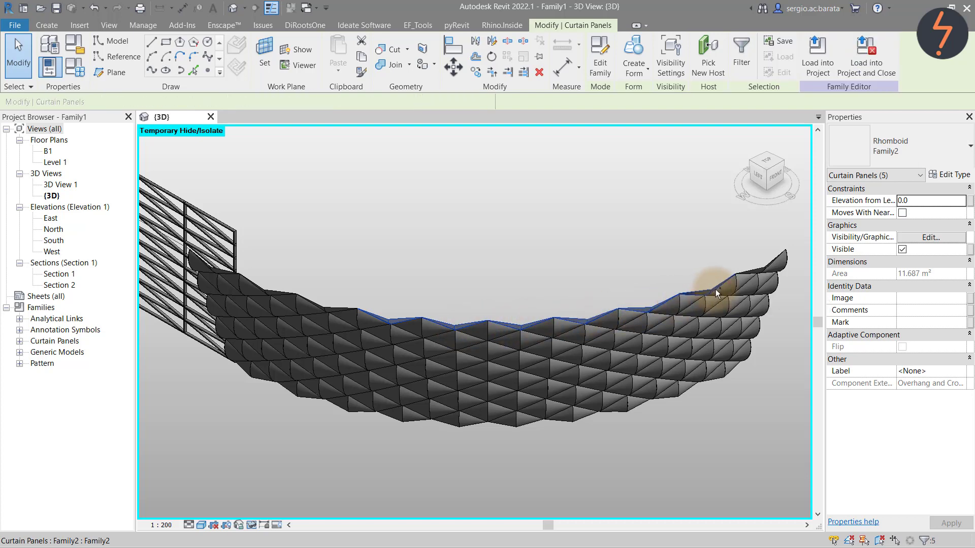
left_click(777, 258, "ctrl")
left_click(754, 274, "ctrl")
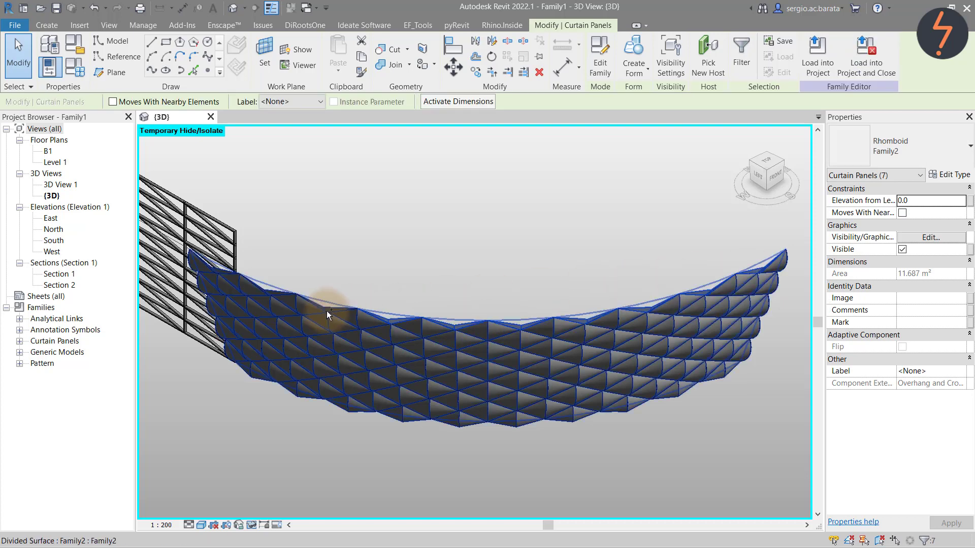
left_click(274, 292, "ctrl")
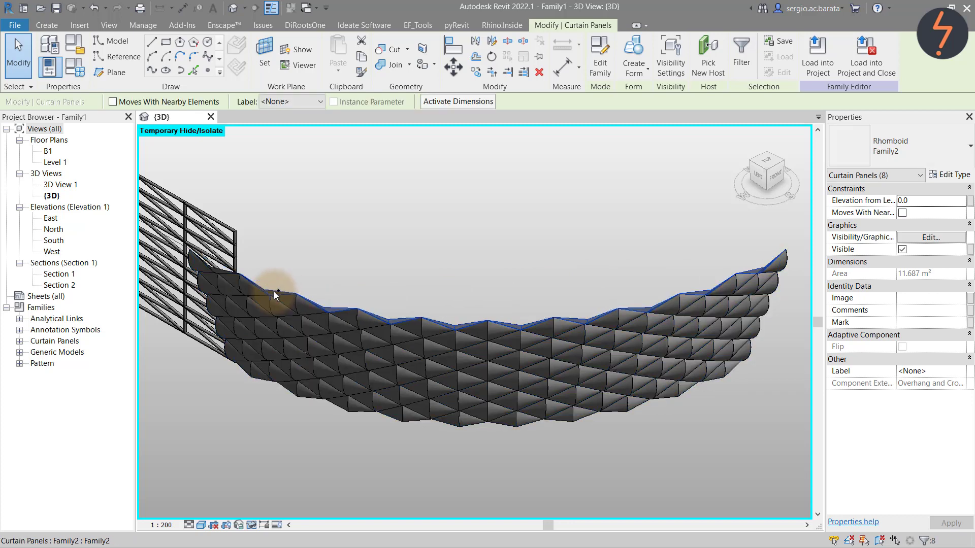
left_click(228, 276, "ctrl")
left_click(200, 262, "ctrl")
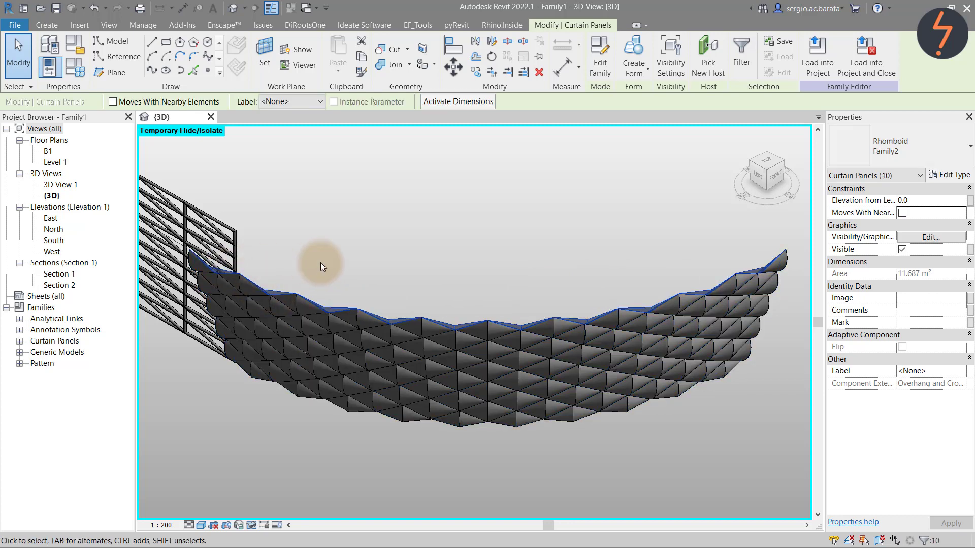
key("Escape")
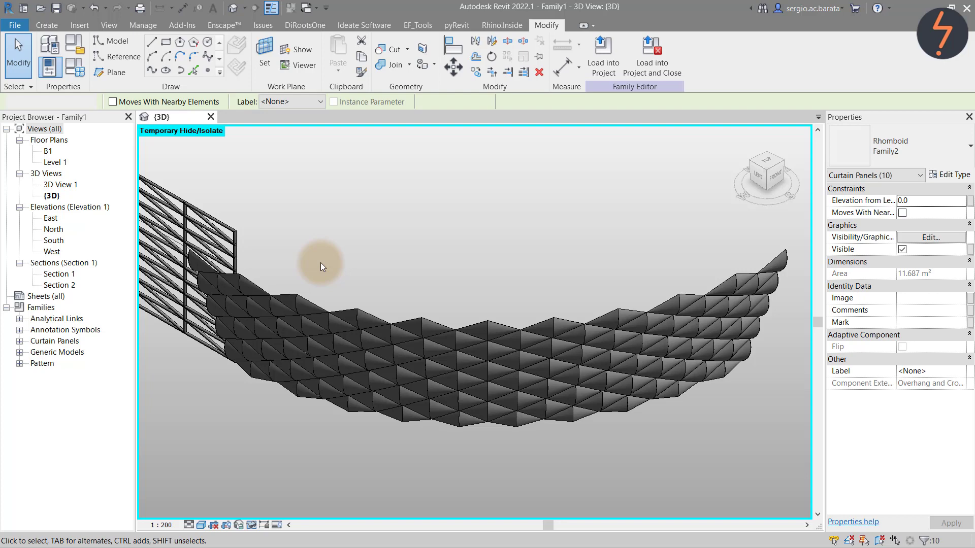
Delete the five triangular border panels along the corner surface's vertical end edge farthest from the straight framed facade
left_click(773, 265)
middle_click_drag(753, 419, 762, 427, "shift")
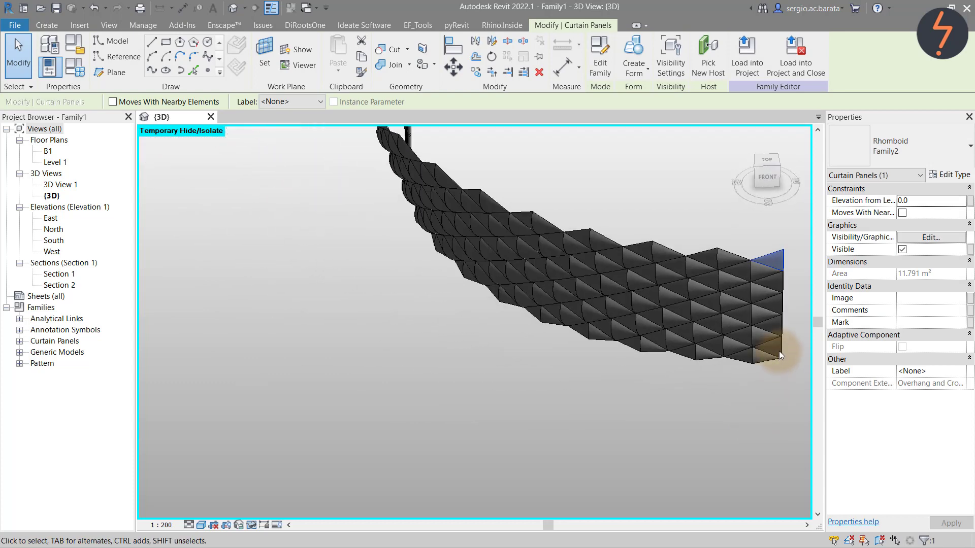
key("Escape")
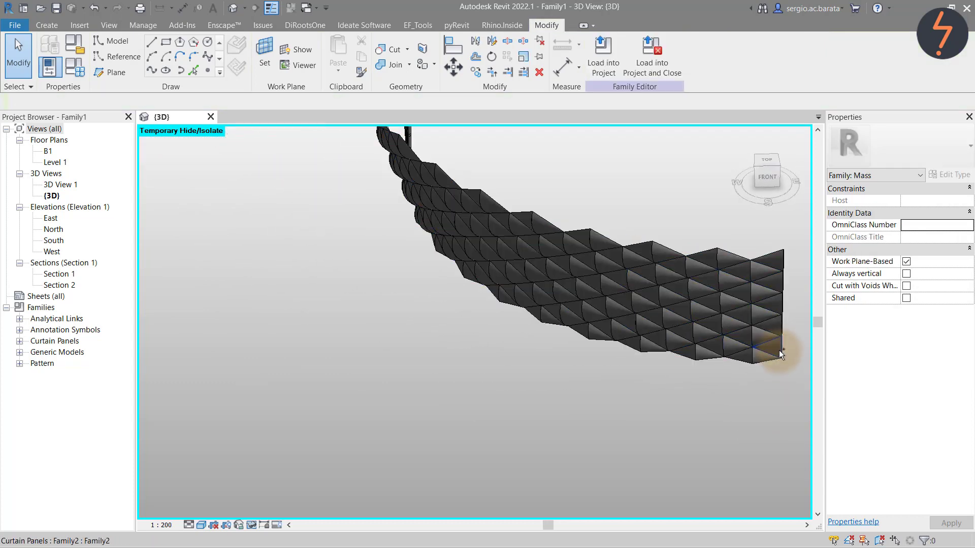
left_click(779, 349)
left_click(781, 318, "ctrl")
left_click(782, 307, "ctrl")
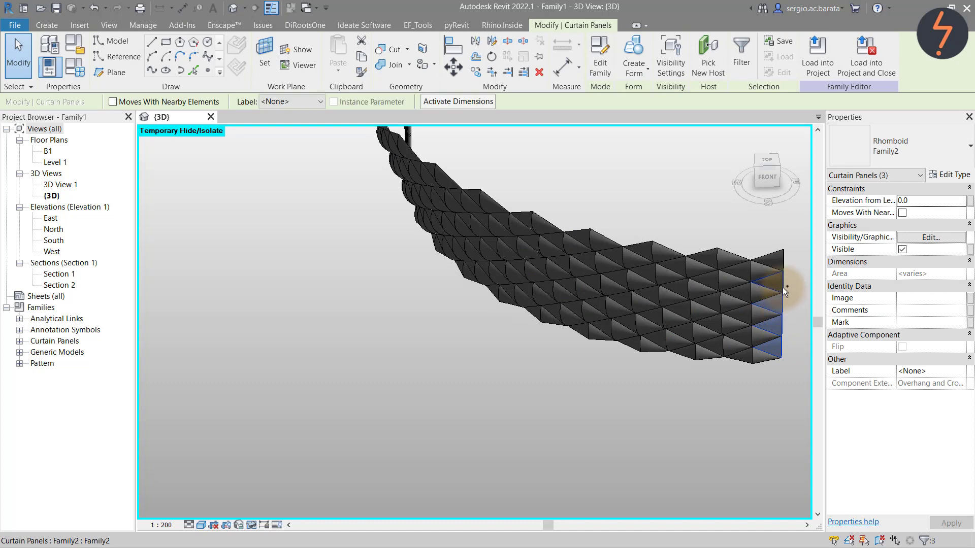
left_click(782, 272, "ctrl")
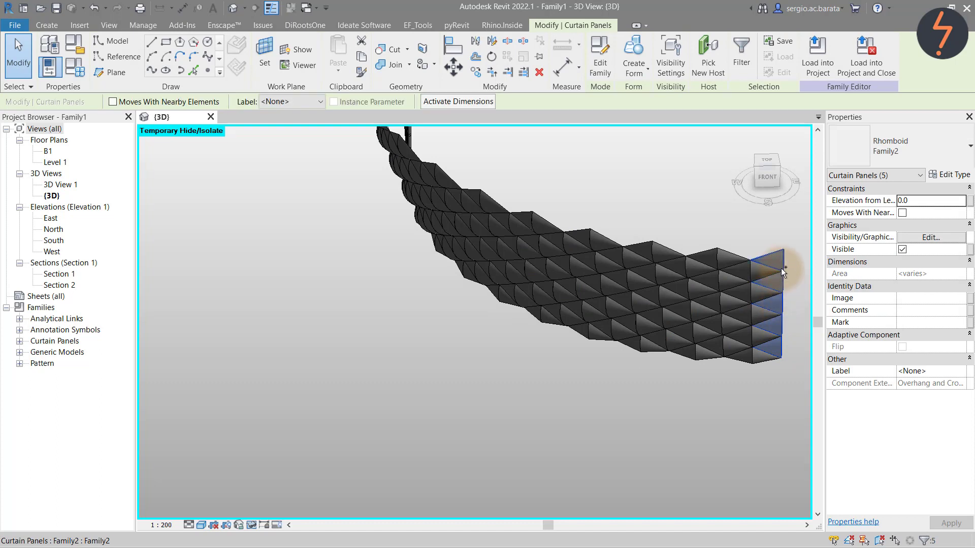
left_click(747, 380)
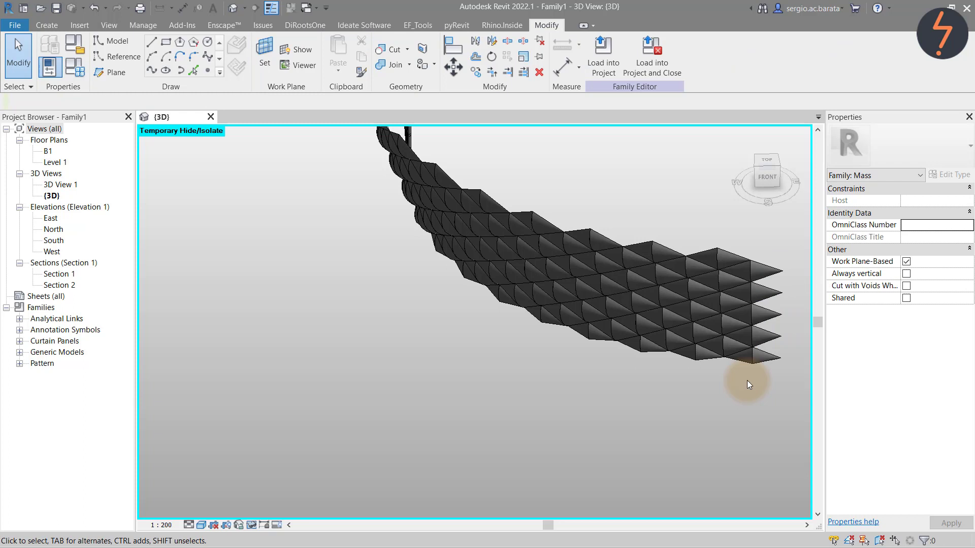
Delete the triangular border panels along the corner's opposite vertical edge beside the framed facade and reset the temporary isolation
key("Tab")
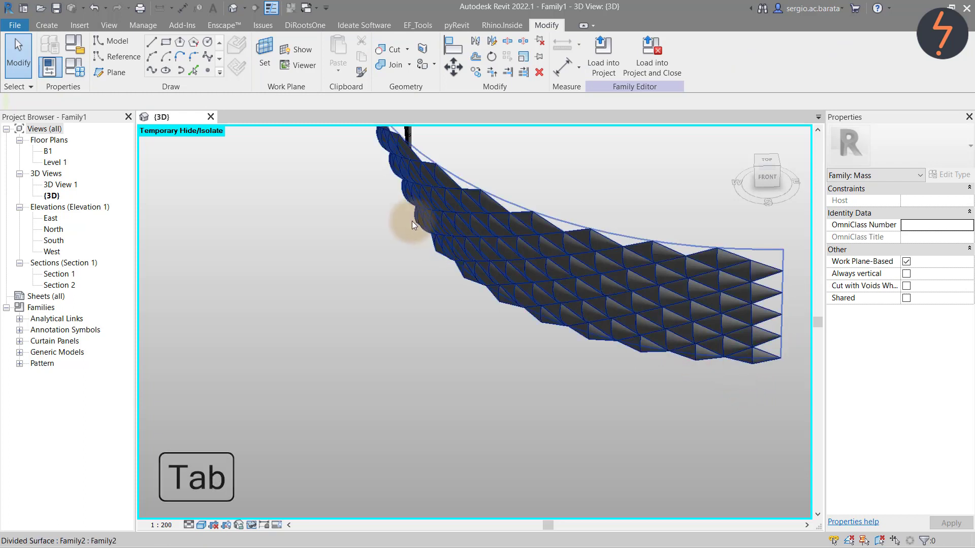
key("Tab")
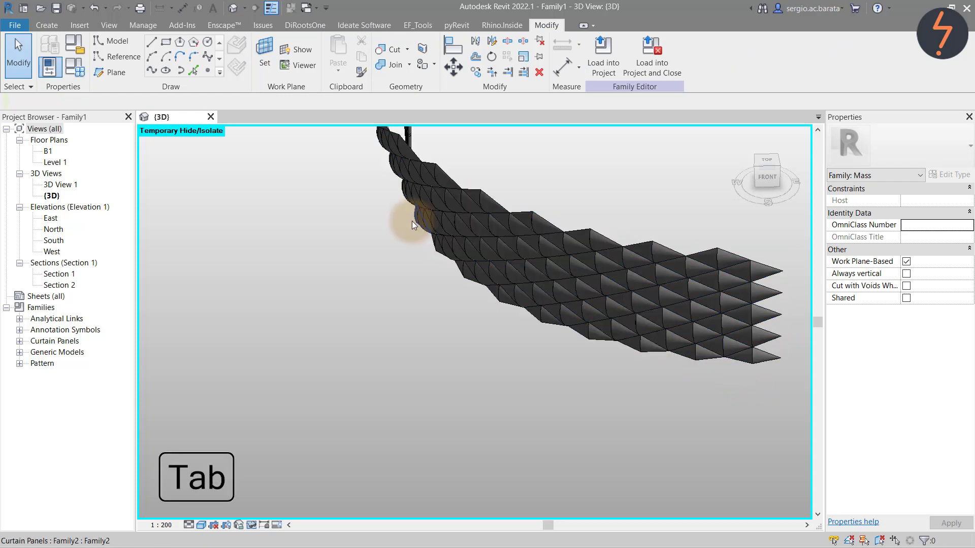
left_click(412, 221)
middle_click_drag(412, 221, 565, 281, "shift")
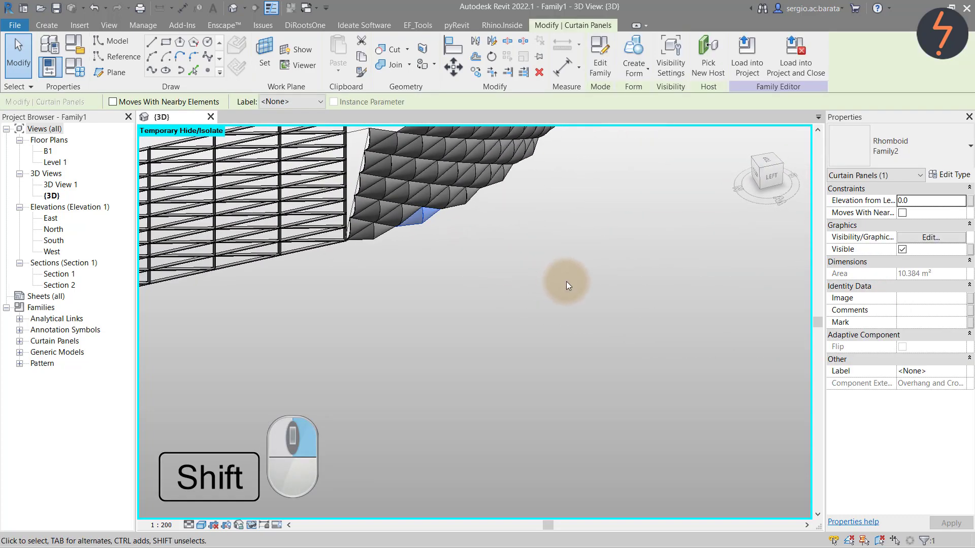
middle_click_drag(513, 263, 394, 290, "shift")
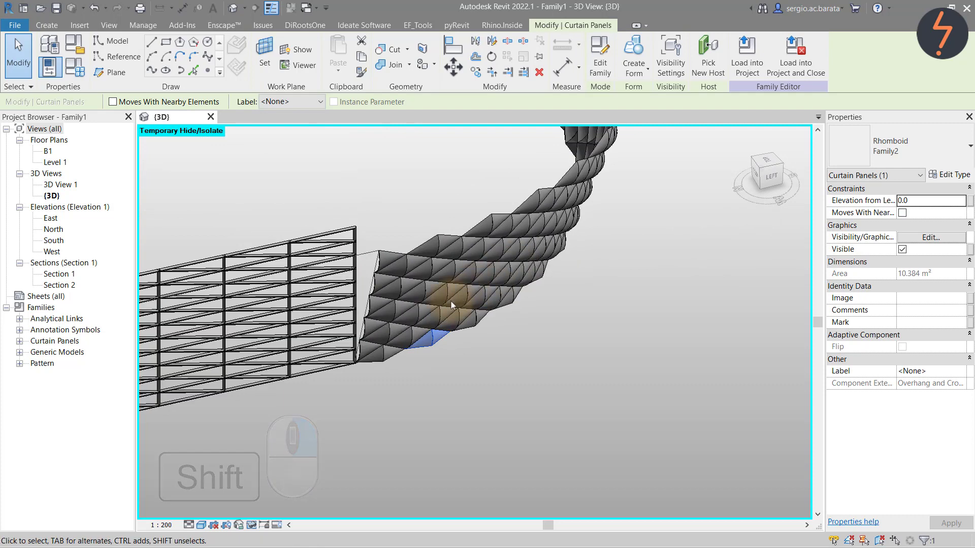
key("Escape")
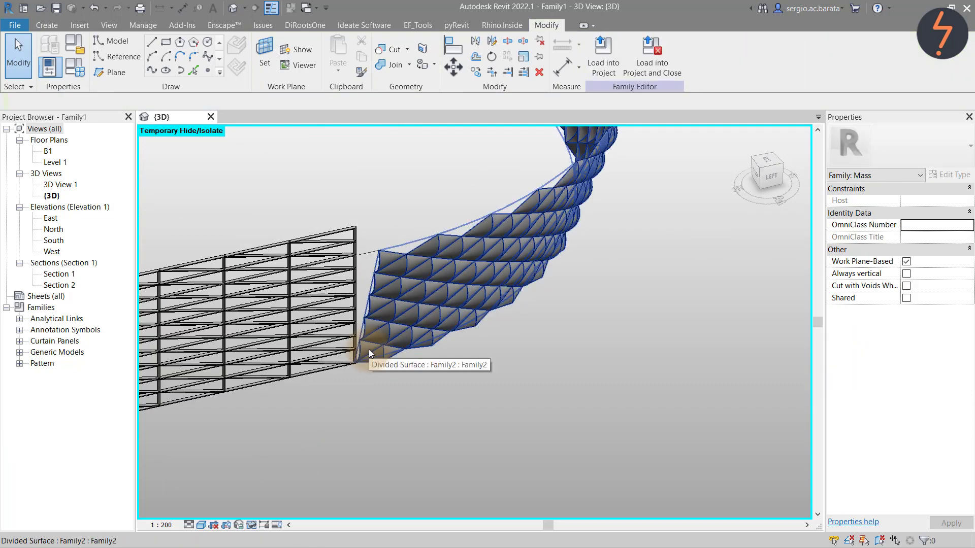
left_click(369, 349)
left_click(370, 316, "ctrl")
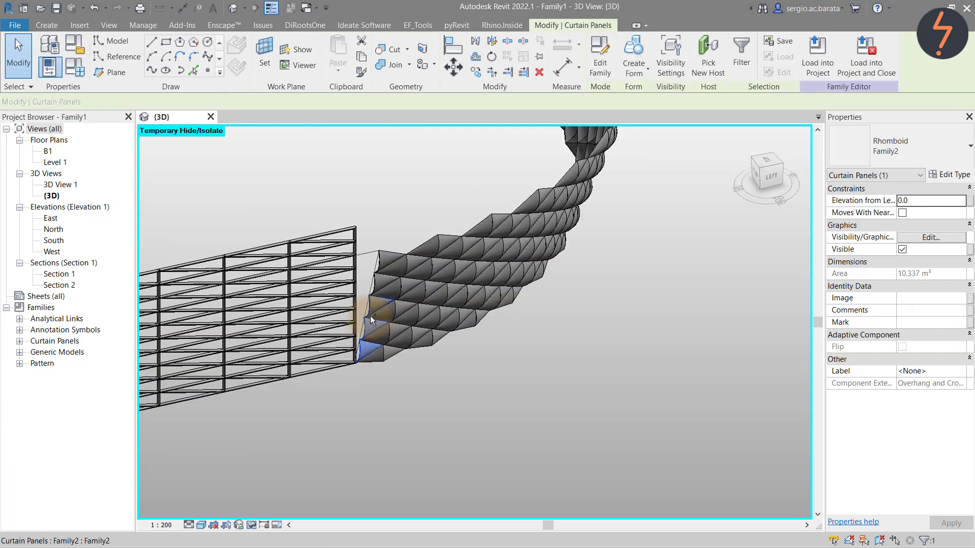
left_click(378, 276, "ctrl")
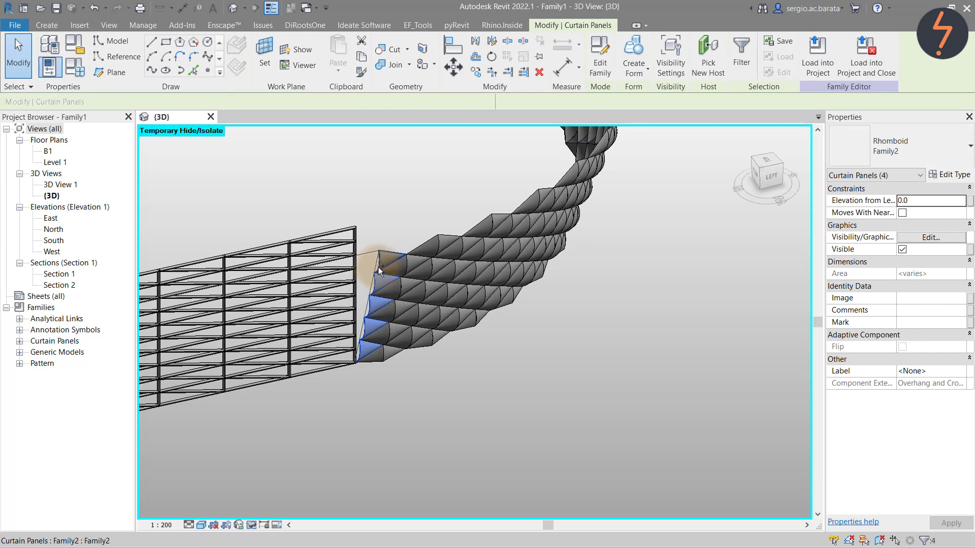
key("Delete")
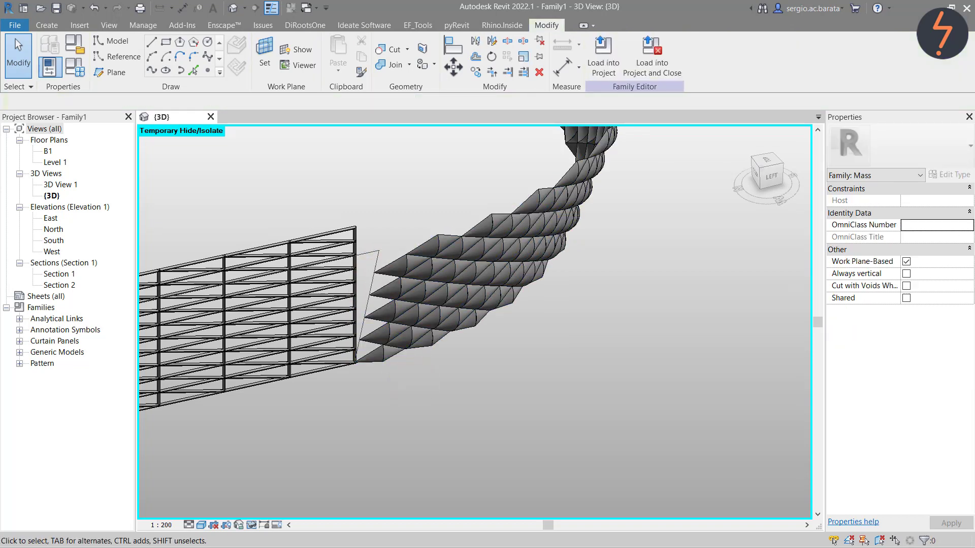
key("h")
key("r")
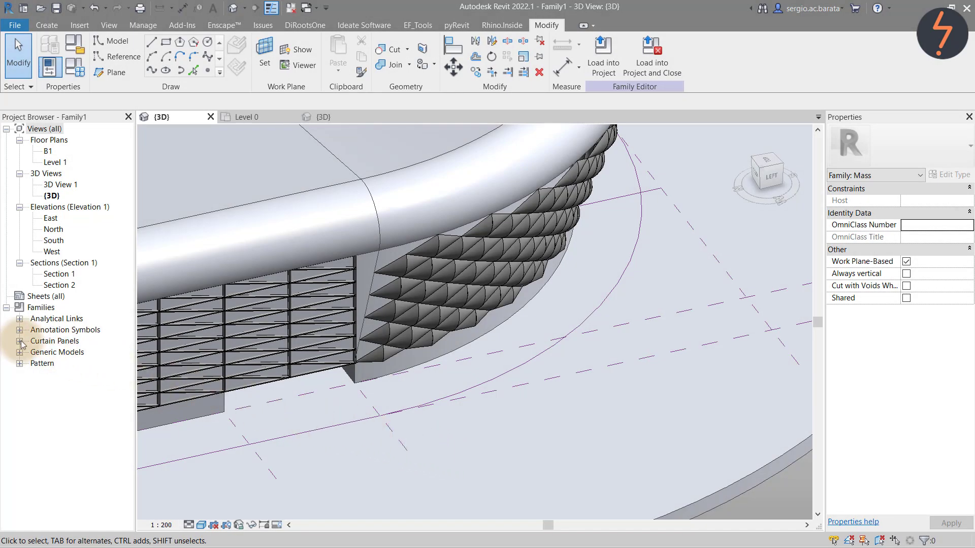
Rename the loaded curtain panel family Family1 as Family1_a
left_click(19, 340)
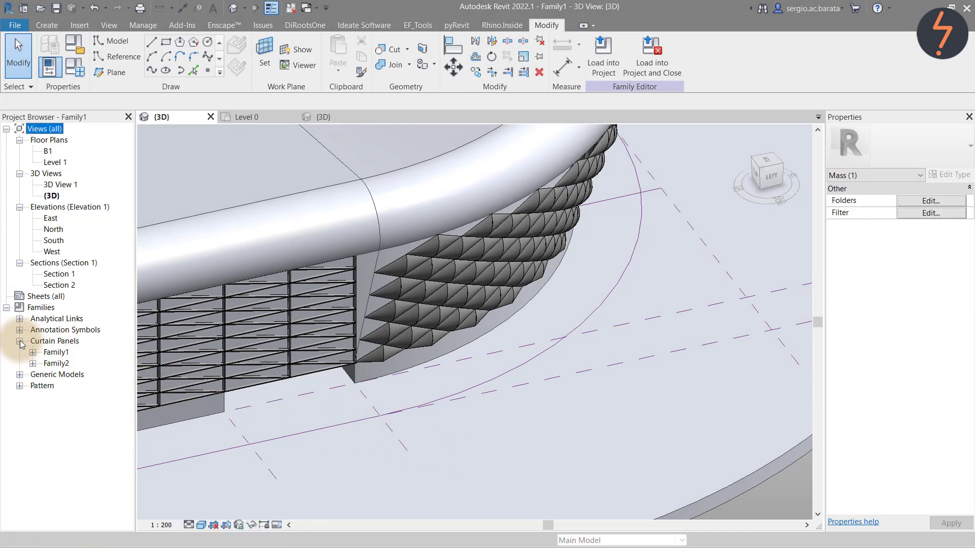
left_click(32, 352)
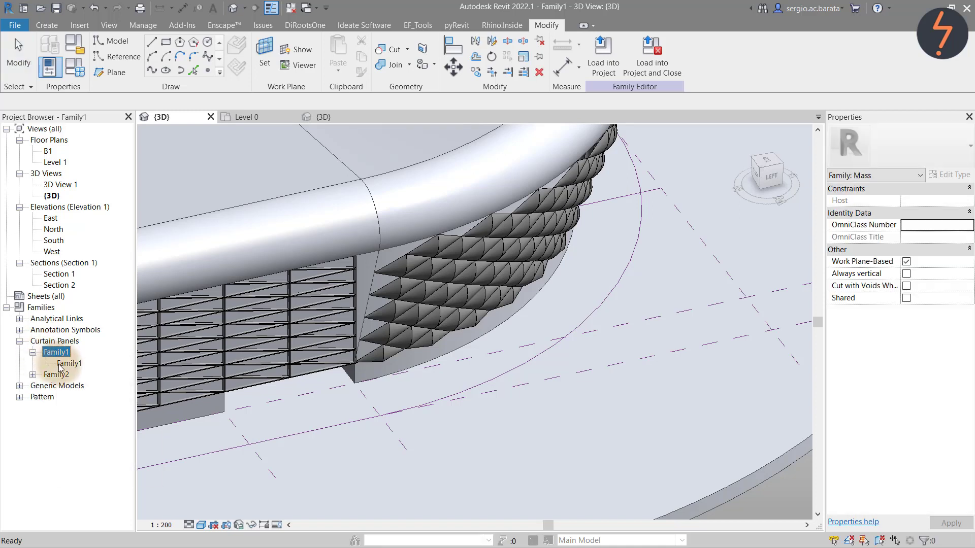
right_click(55, 354)
key("Escape")
right_click(56, 354)
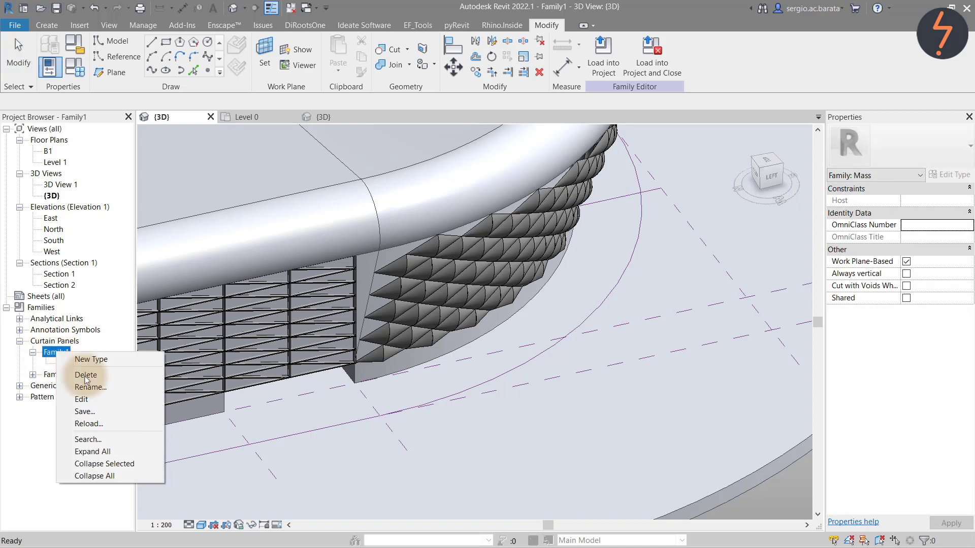
left_click(96, 387)
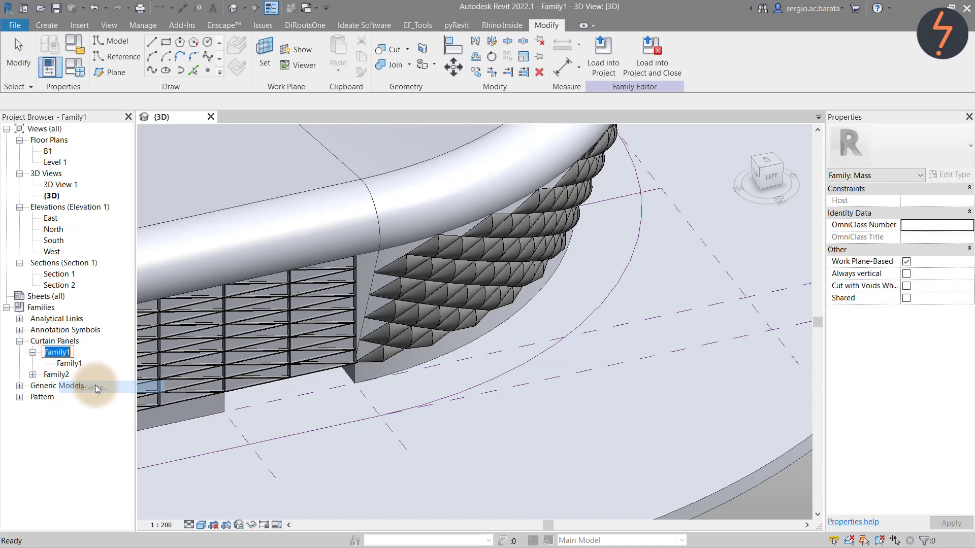
left_click(73, 353)
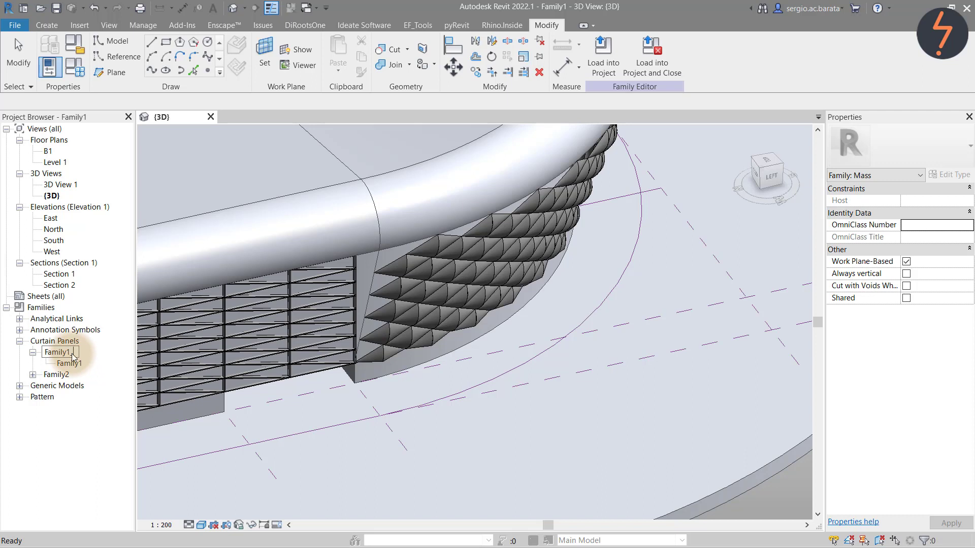
type("_a")
key("Return")
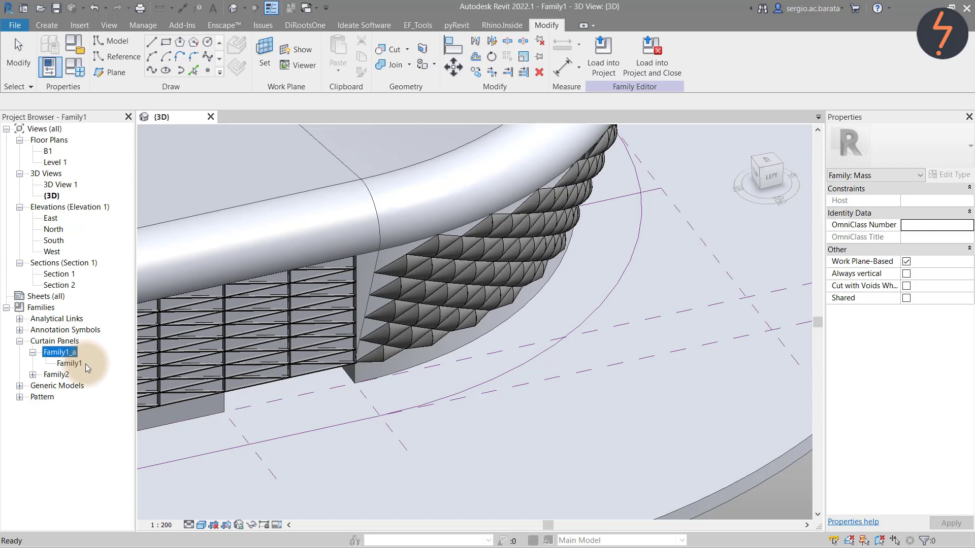
Rename the type under the Family1_a curtain panel family as Family1_a too
right_click(77, 364)
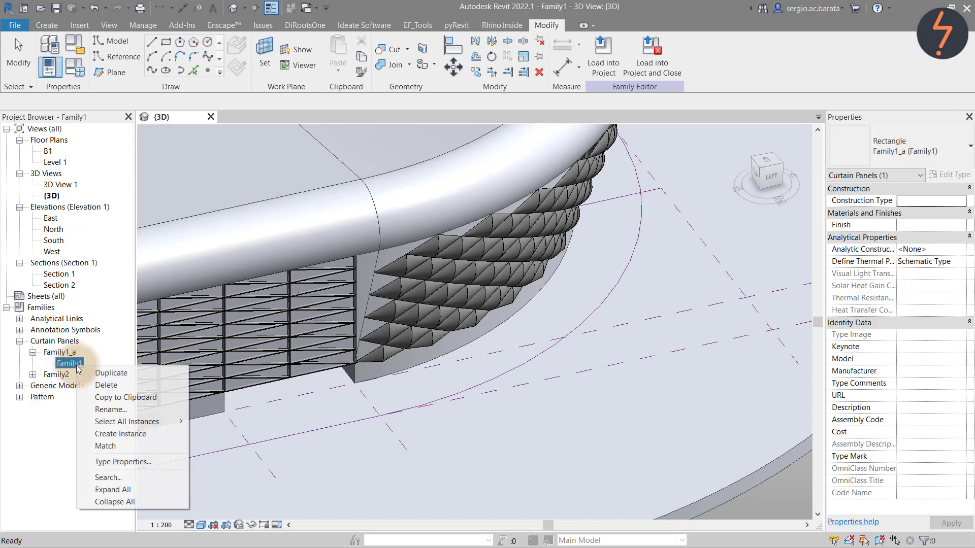
left_click(110, 409)
left_click(85, 364)
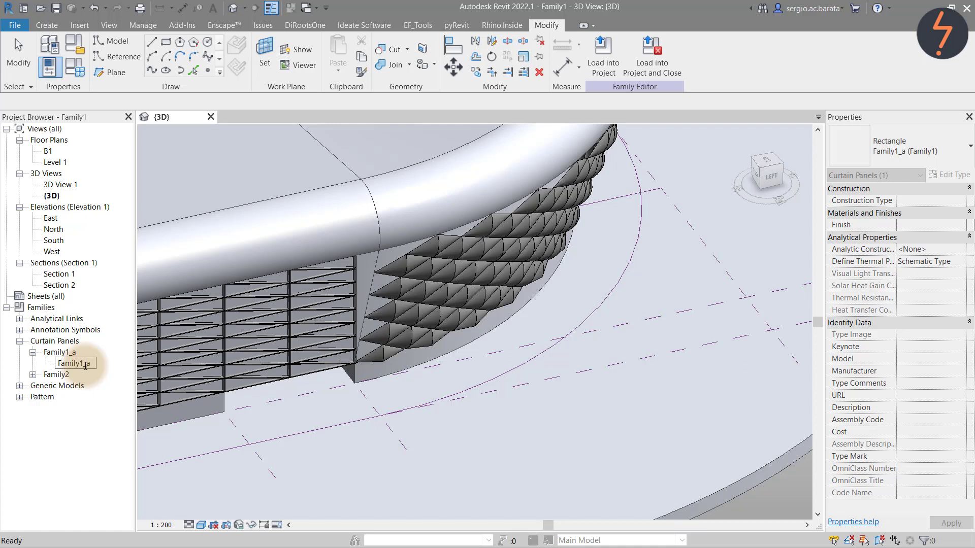
type("_a")
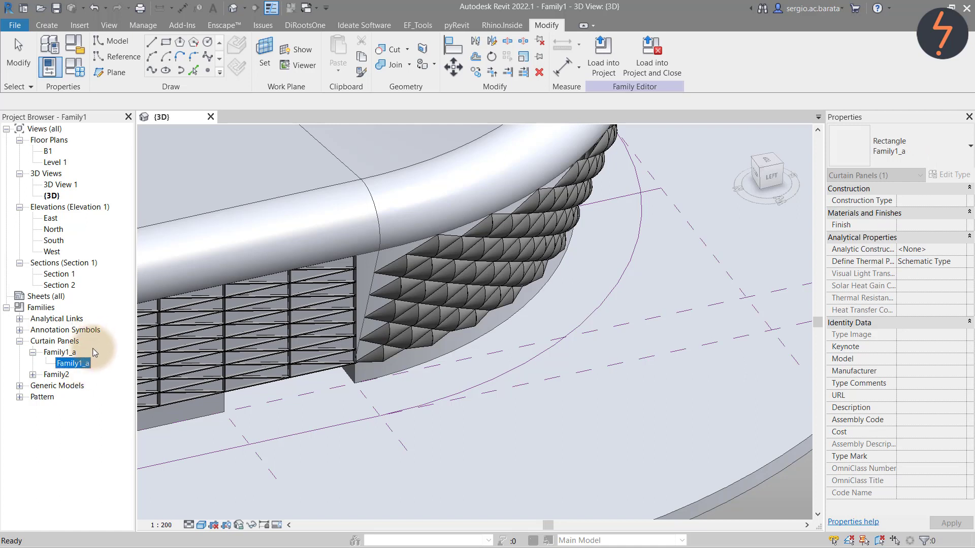
Open the Family1_a curtain panel family for editing and delete the diagonal bar inside its frame, keeping the reference line
left_click(70, 353)
right_click(70, 357)
left_click(94, 401)
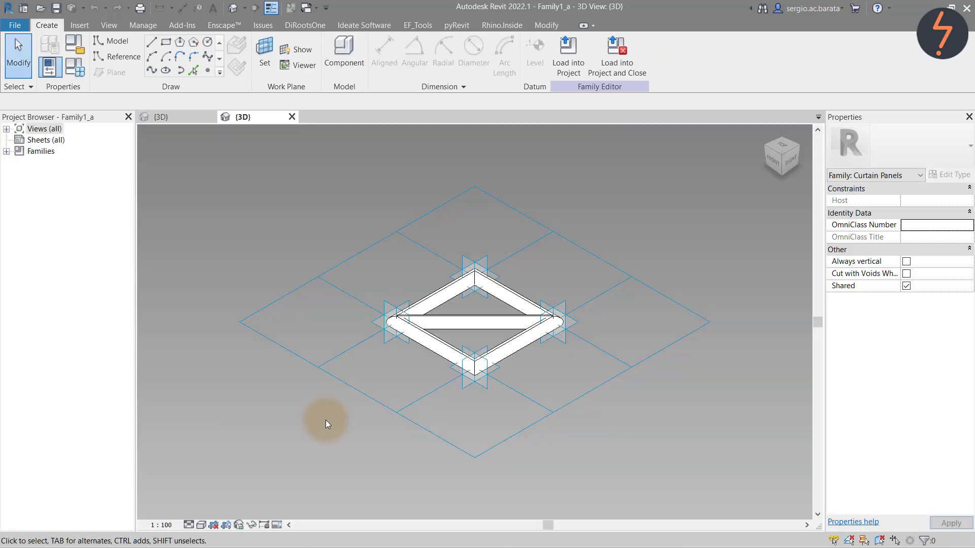
left_click(446, 318)
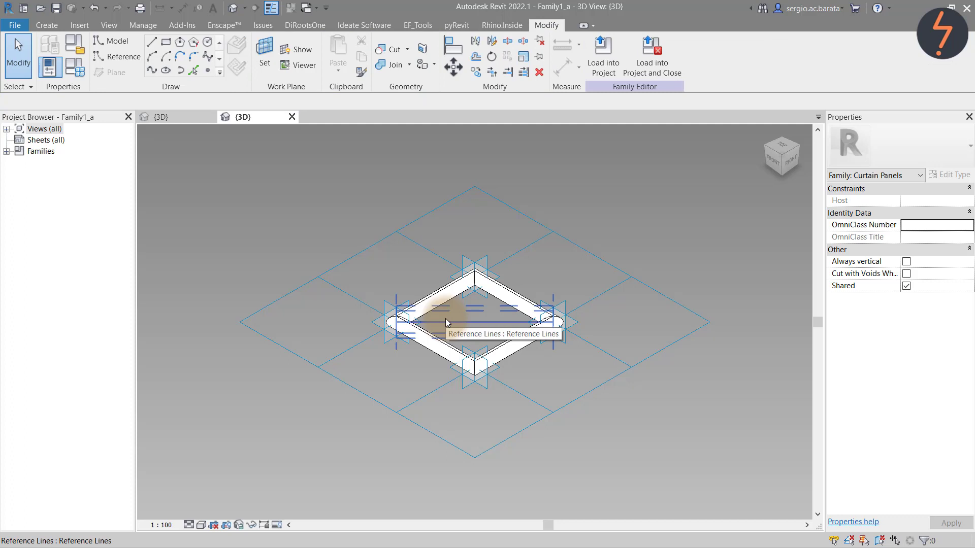
key("Escape")
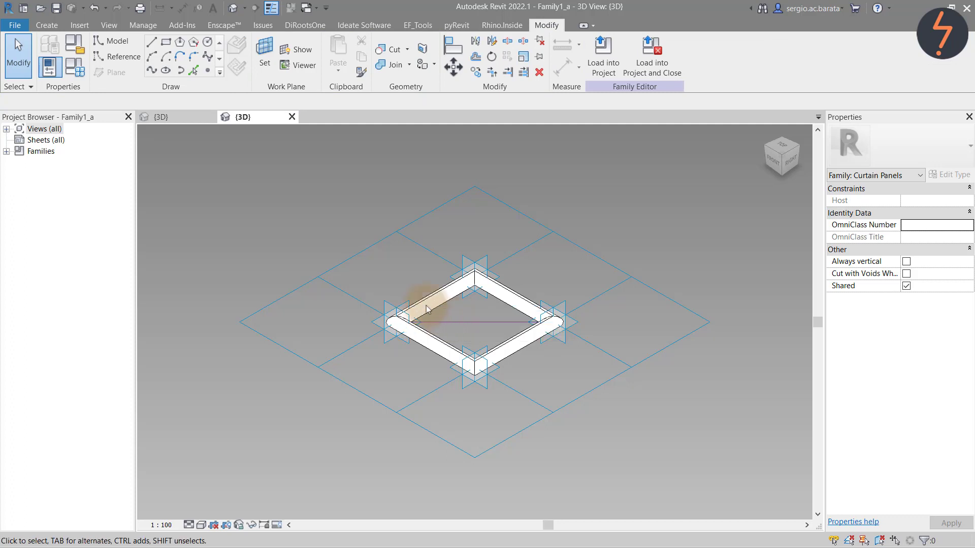
Save the edited curtain panel family as Family1_b.rfa in the Adaptive folder and load it into the stadium model
left_click(13, 27)
mouse_move(76, 189)
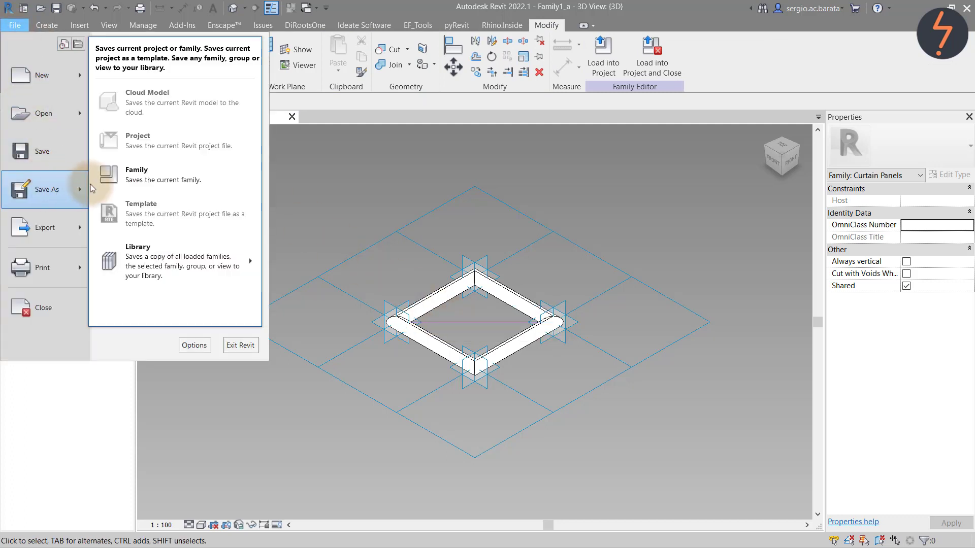
left_click(119, 178)
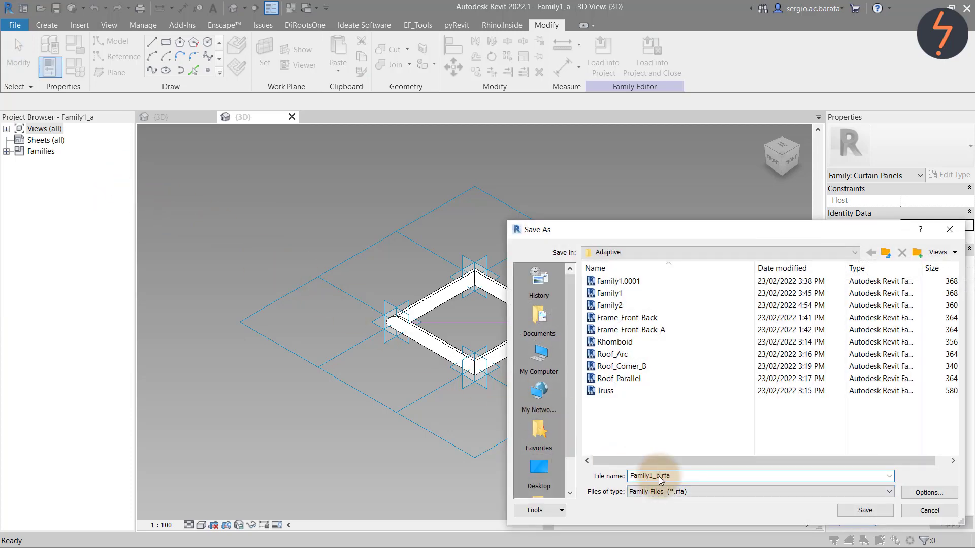
left_click(848, 510)
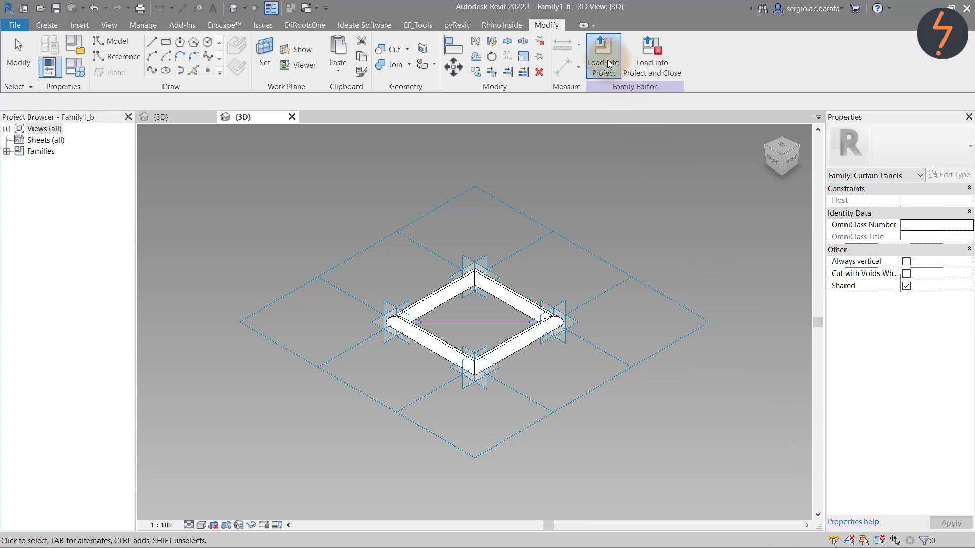
left_click(609, 64)
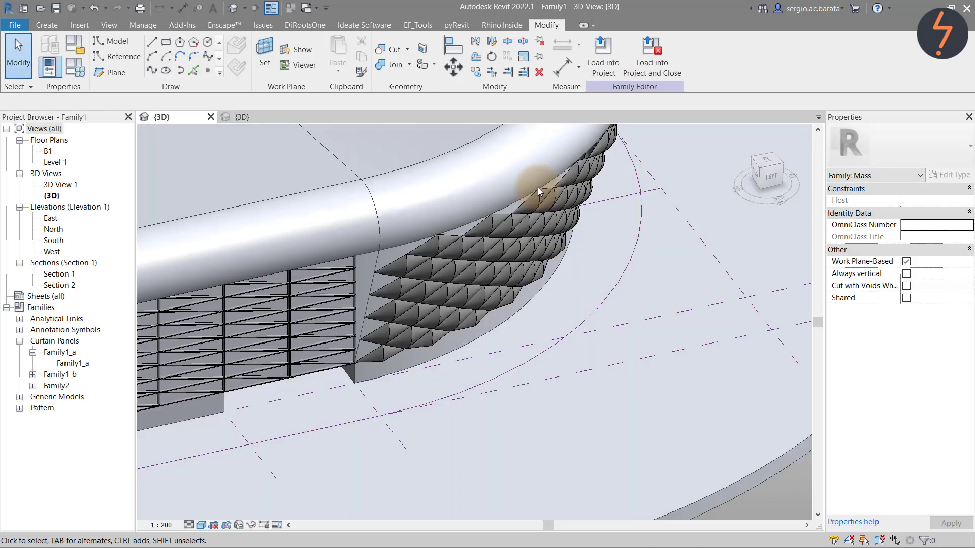
Apply the Rectangle Family1_b panel to the unpatterned divided surface of the straight facade beside the corner
left_click(391, 291)
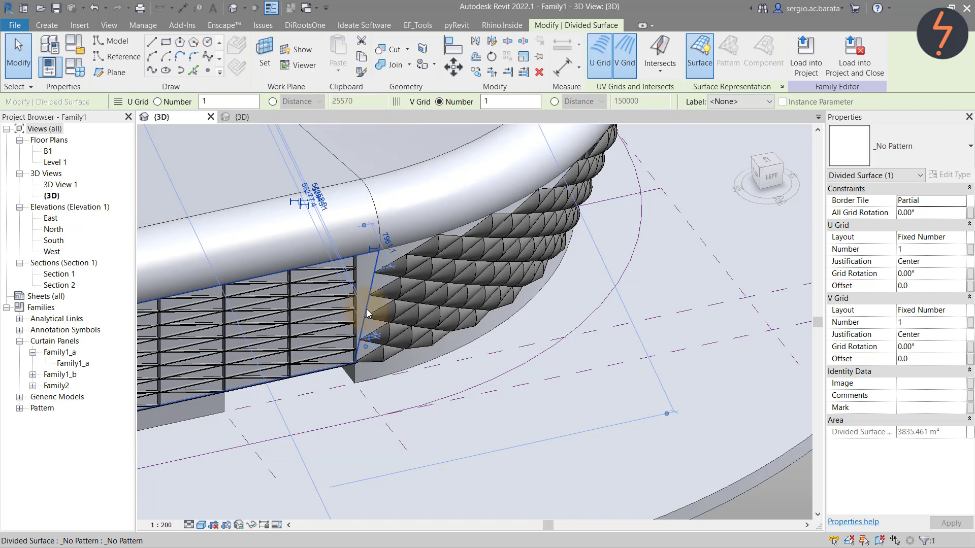
left_click(921, 146)
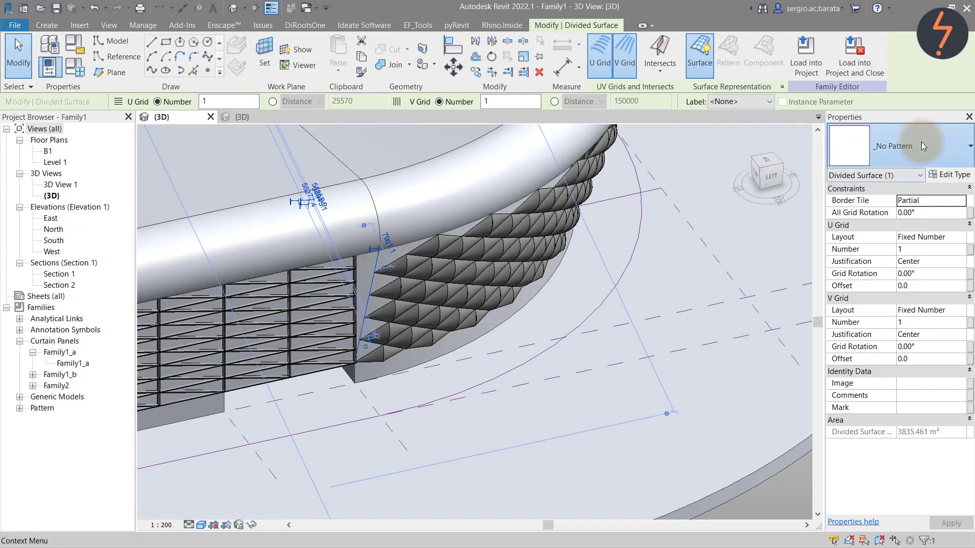
left_click(860, 429)
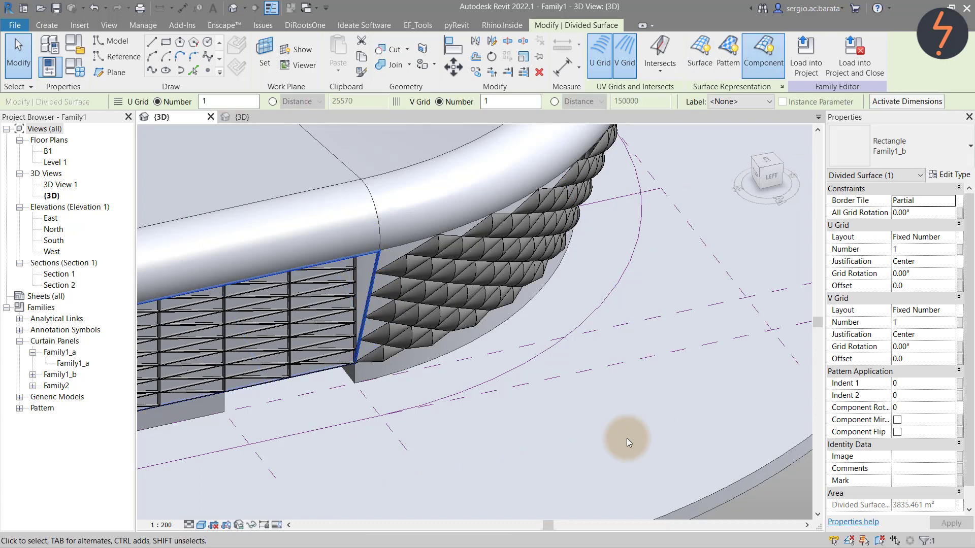
left_click(627, 438)
Examine the panelled straight facade and its adjoining corner from another side of the stadium
right_click(738, 238)
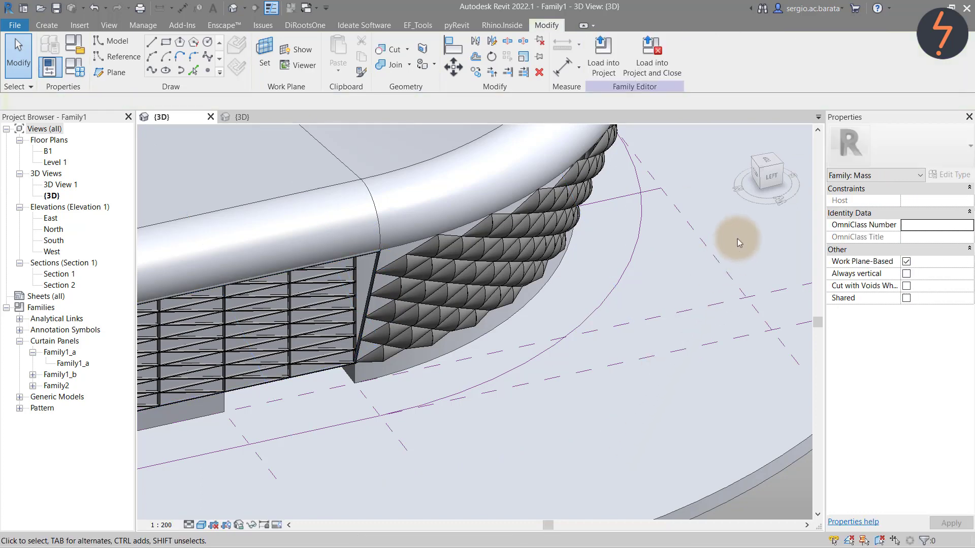
left_click(758, 316)
left_click(774, 387)
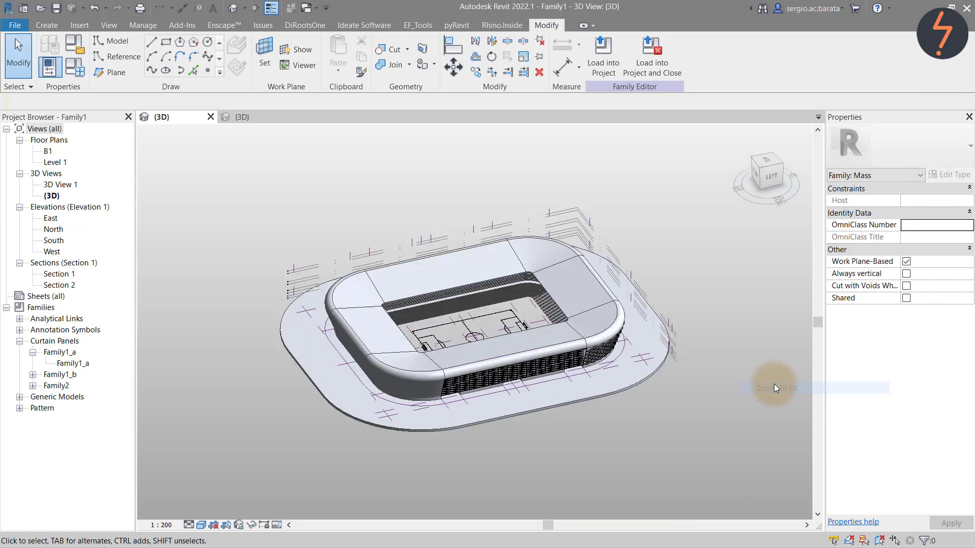
left_click(759, 170)
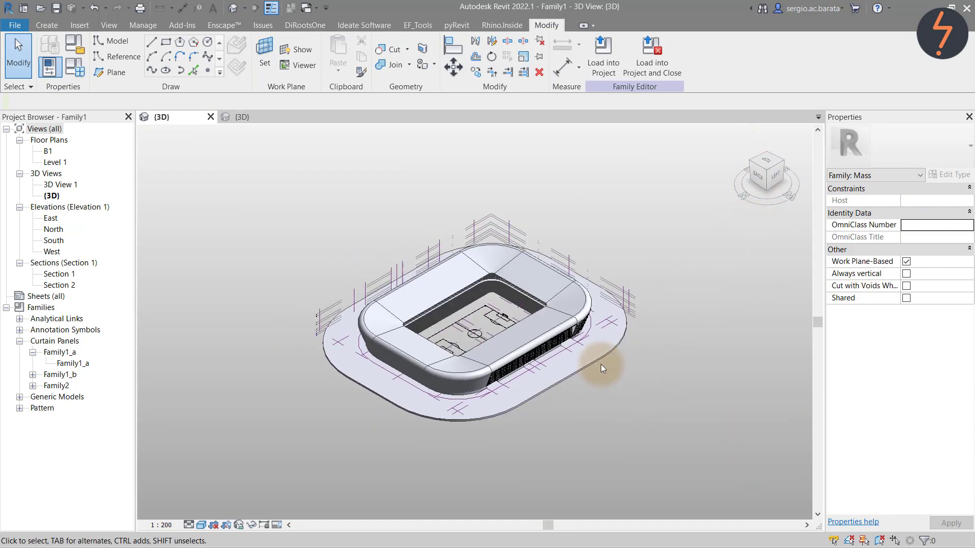
right_click(482, 477)
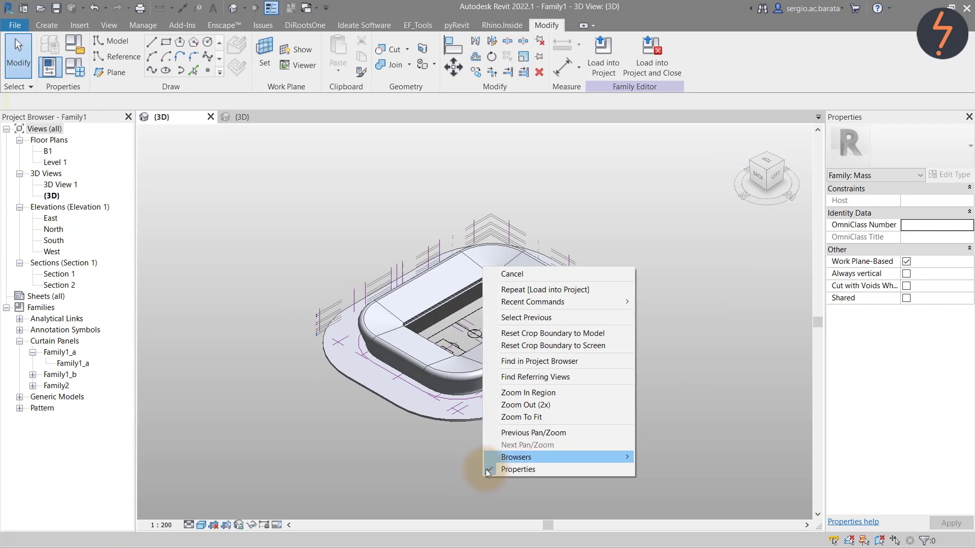
left_click(517, 394)
left_click_drag(403, 284, 606, 414)
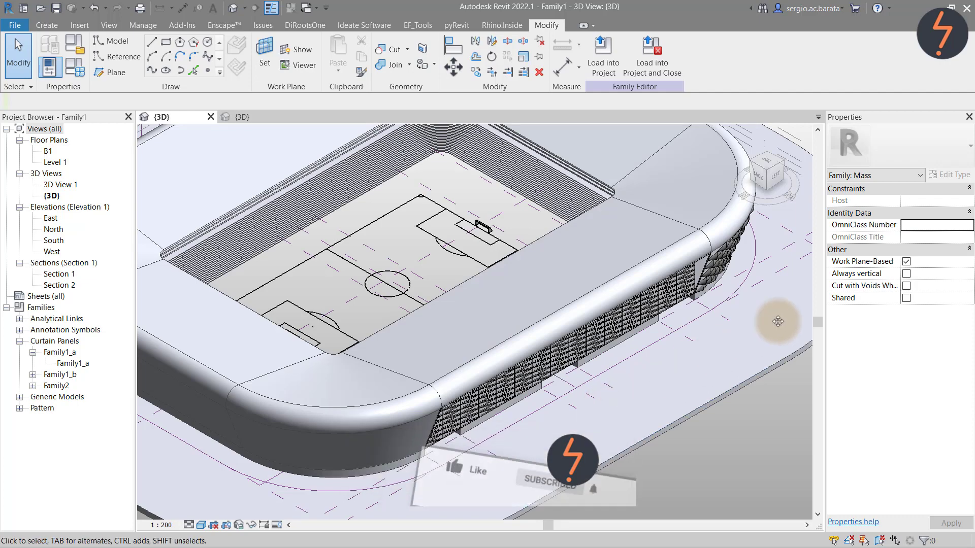
right_click(223, 264)
left_click(231, 336)
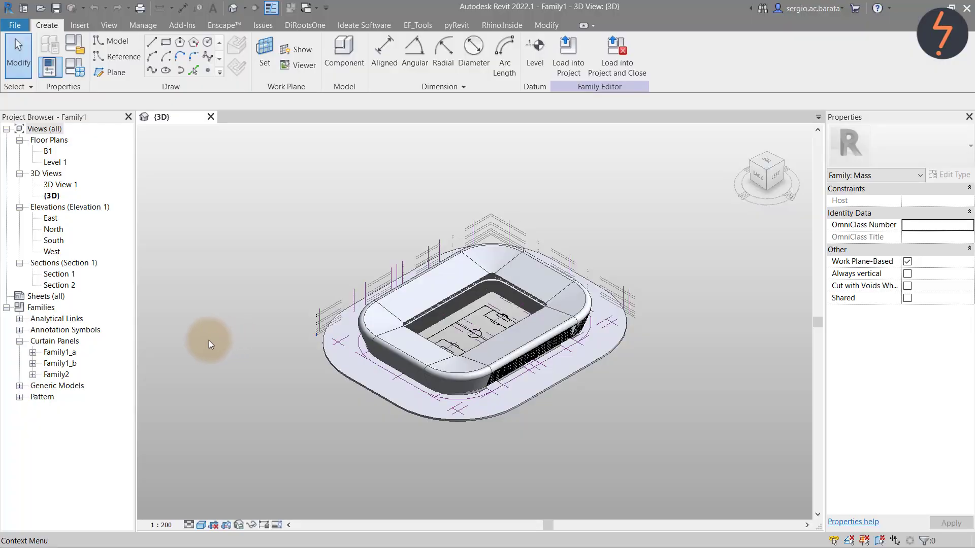
Open the Family1_b curtain panel family for editing and save it as Family3.rfa in the Adaptive folder
right_click(74, 364)
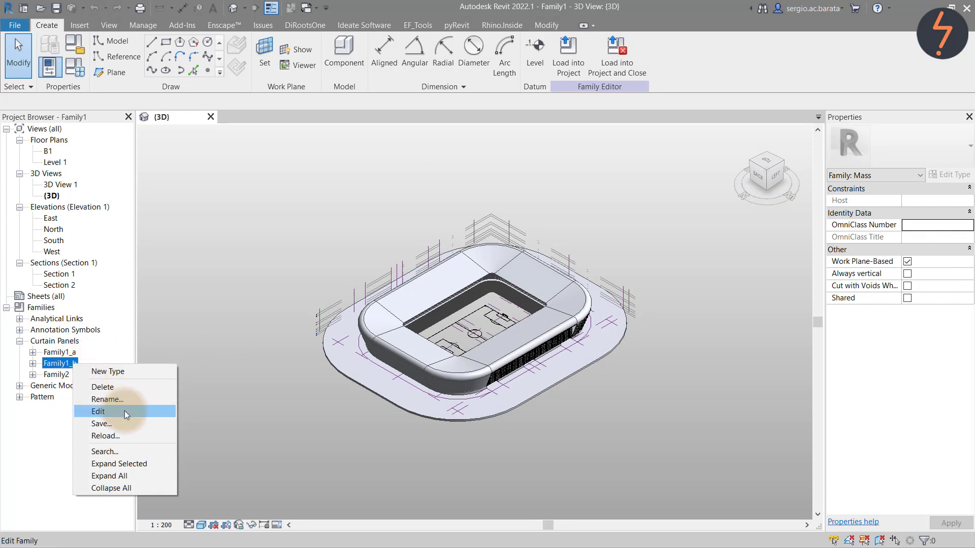
left_click(102, 411)
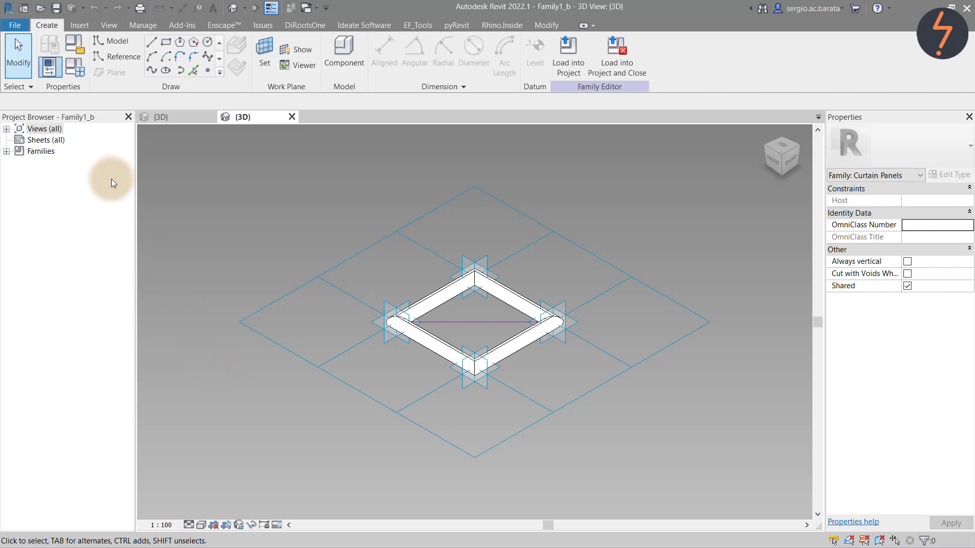
left_click(27, 26)
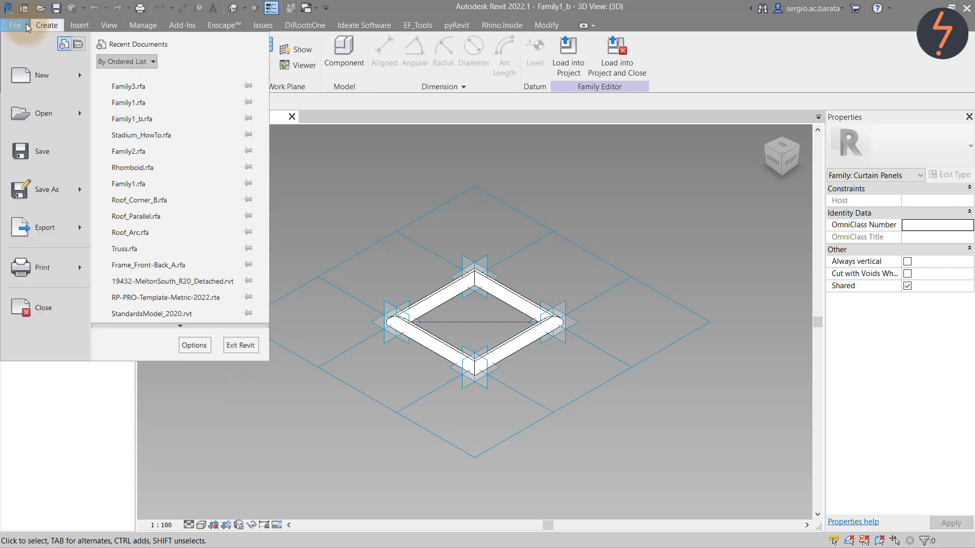
mouse_move(59, 177)
left_click(117, 177)
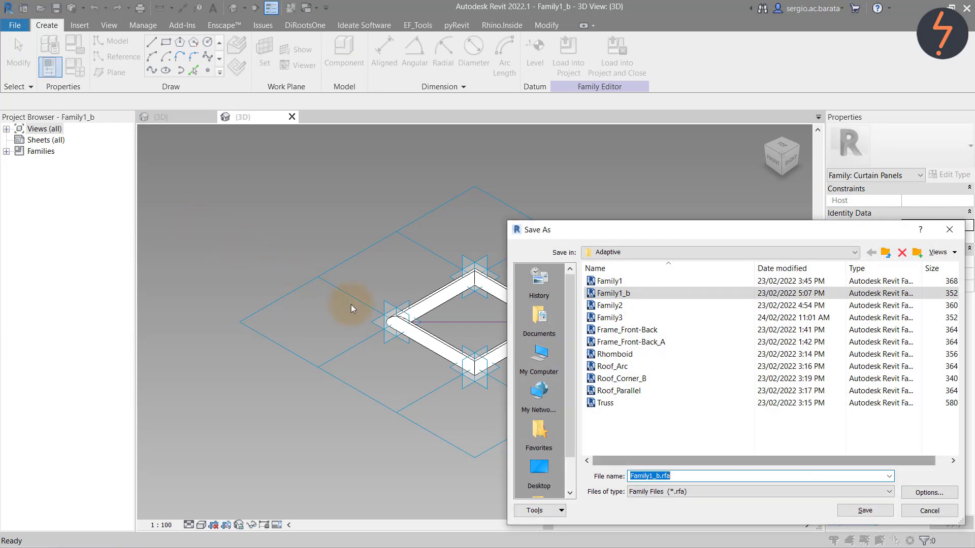
left_click(685, 478)
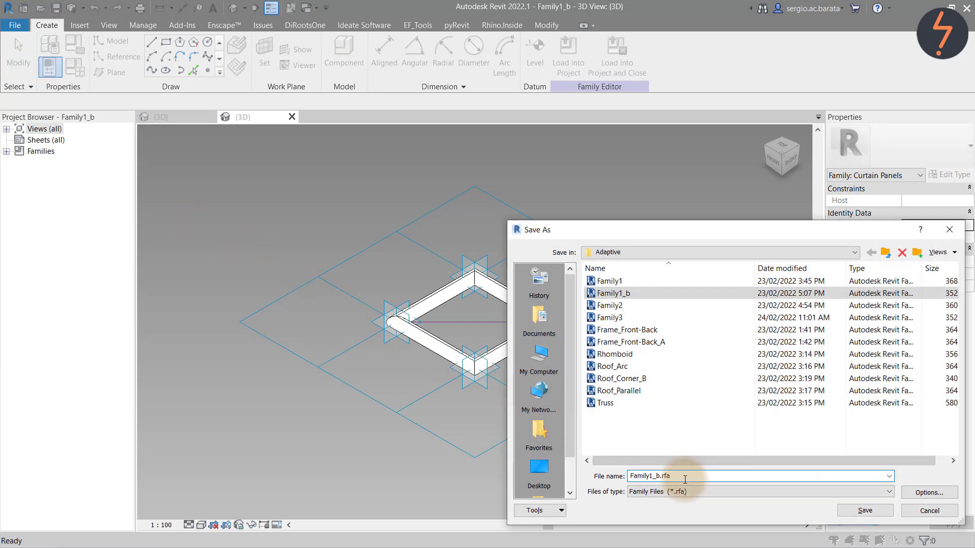
key("BackSpace")
key("BackSpace")
key("BackSpace")
key("BackSpace")
key("BackSpace")
key("BackSpace")
key("BackSpace")
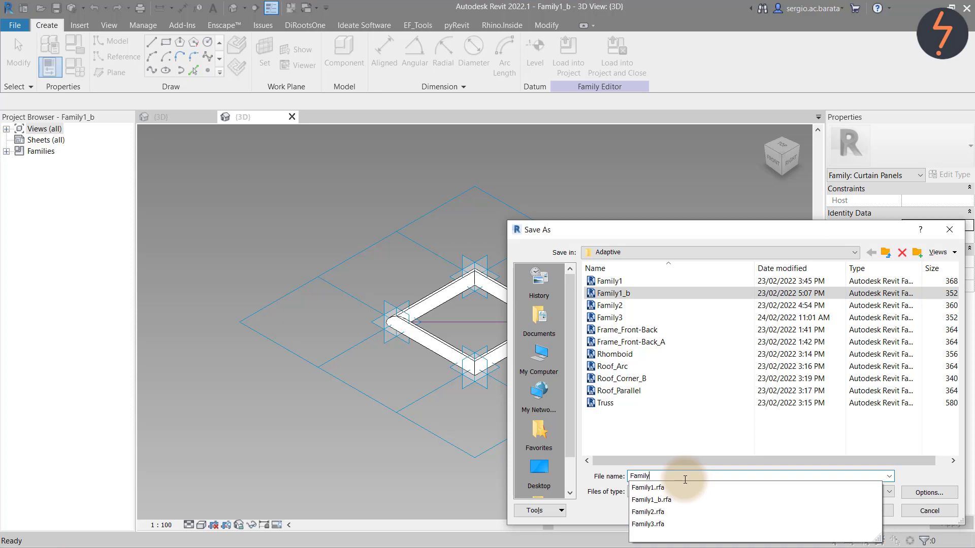
type("3.rfa")
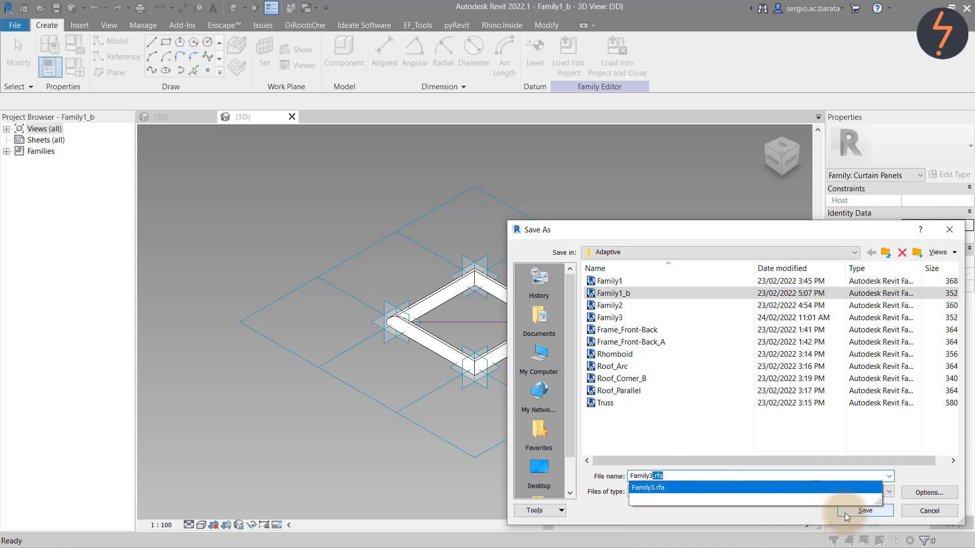
left_click(843, 511)
Dissolve the solid frame form and the diagonal reference line inside it
left_click(517, 303)
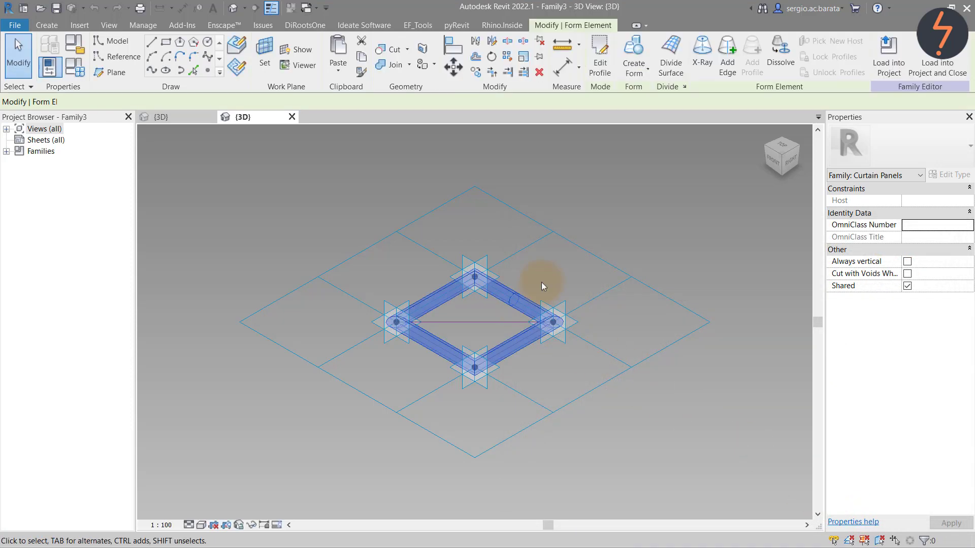
left_click(778, 63)
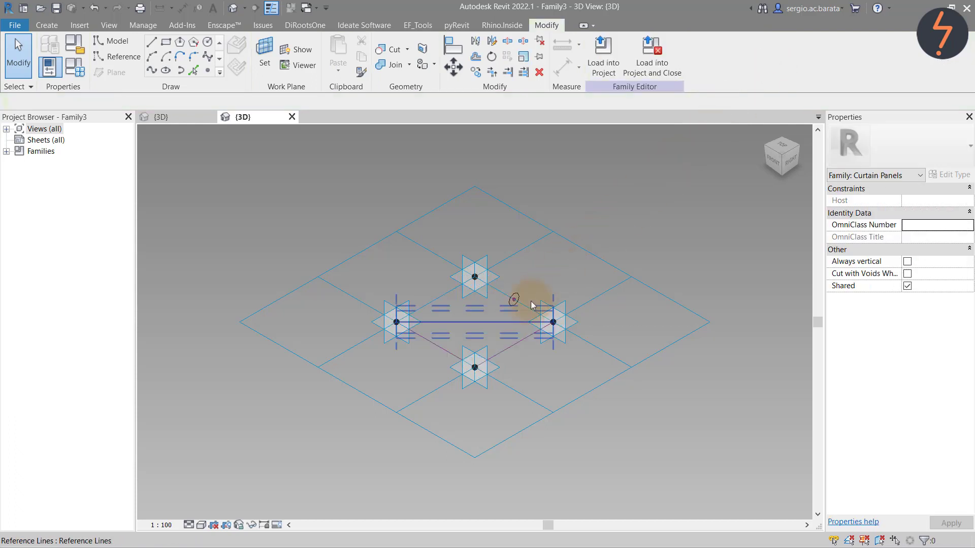
left_click(506, 325)
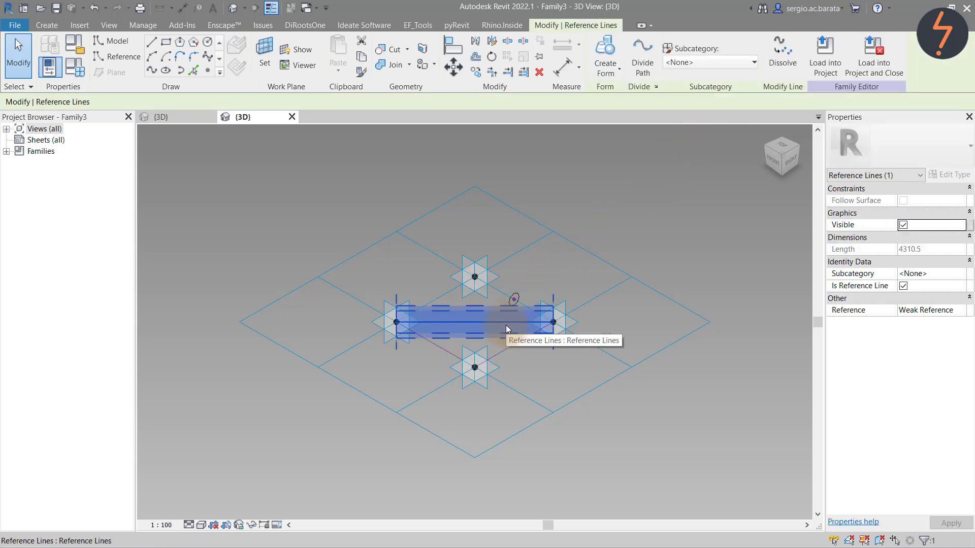
left_click(773, 63)
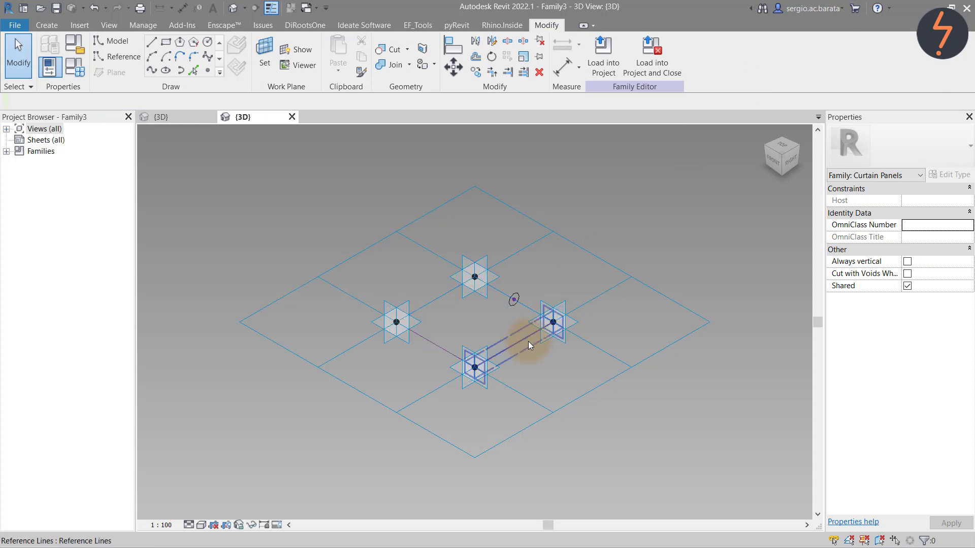
Dissolve two opposite edge reference lines, keeping the edge with the circular profile and the one parallel to it
left_click(528, 342)
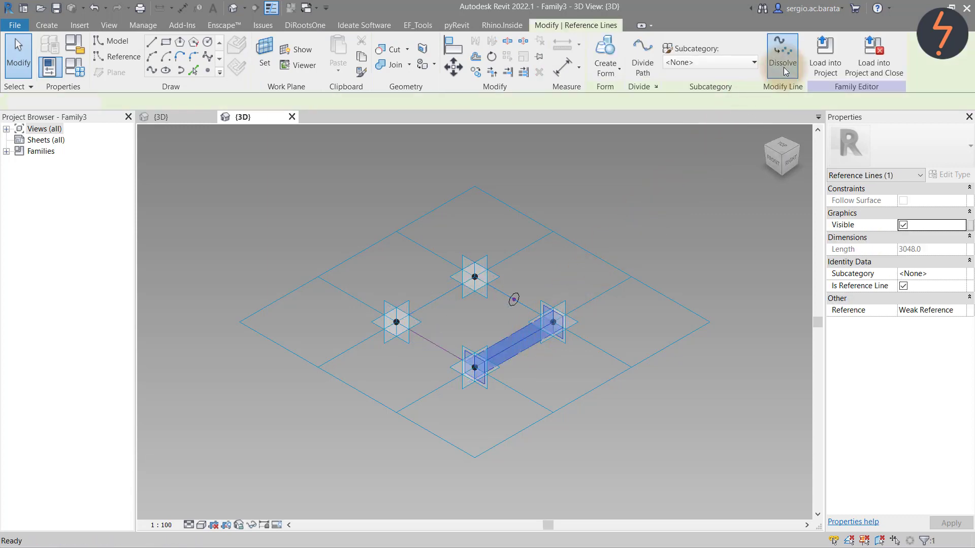
left_click(784, 67)
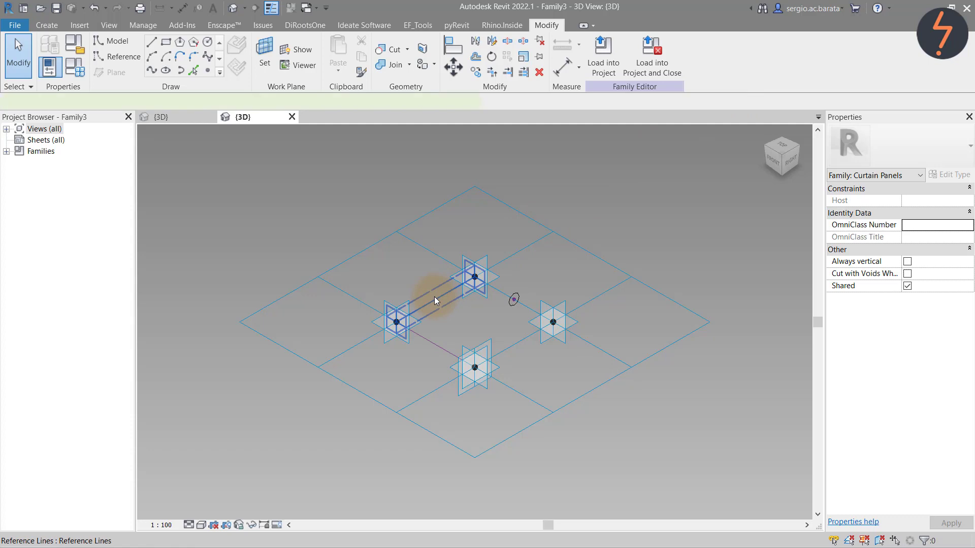
left_click(434, 297)
left_click(775, 71)
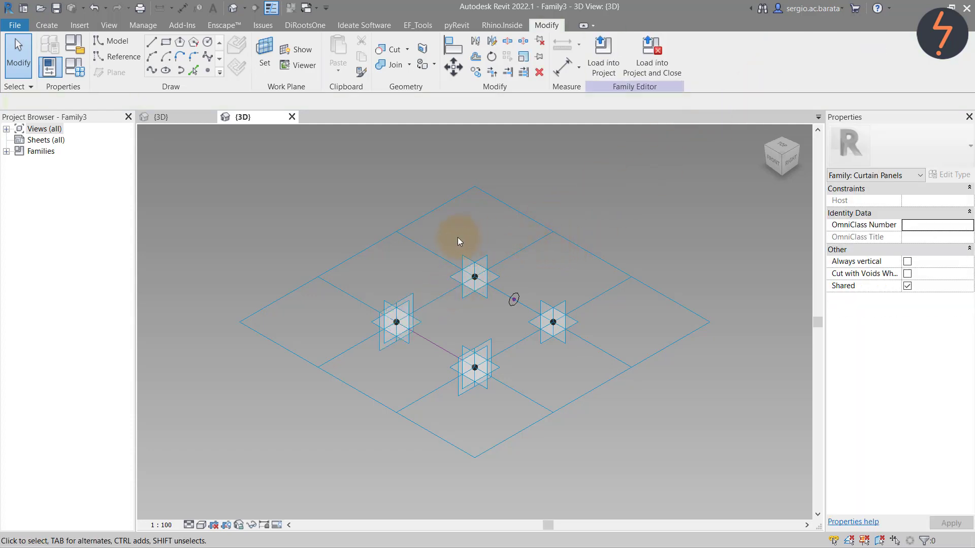
Reduce the radius of the circular profile on the upper edge reference line to half its size
right_click(458, 236)
left_click(487, 360)
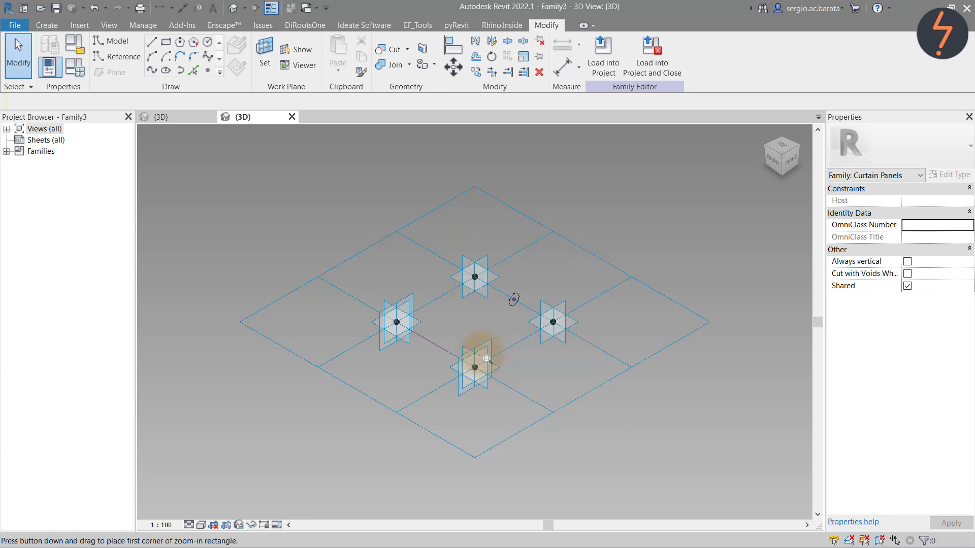
left_click_drag(487, 273, 516, 312)
left_click_drag(539, 335, 539, 334)
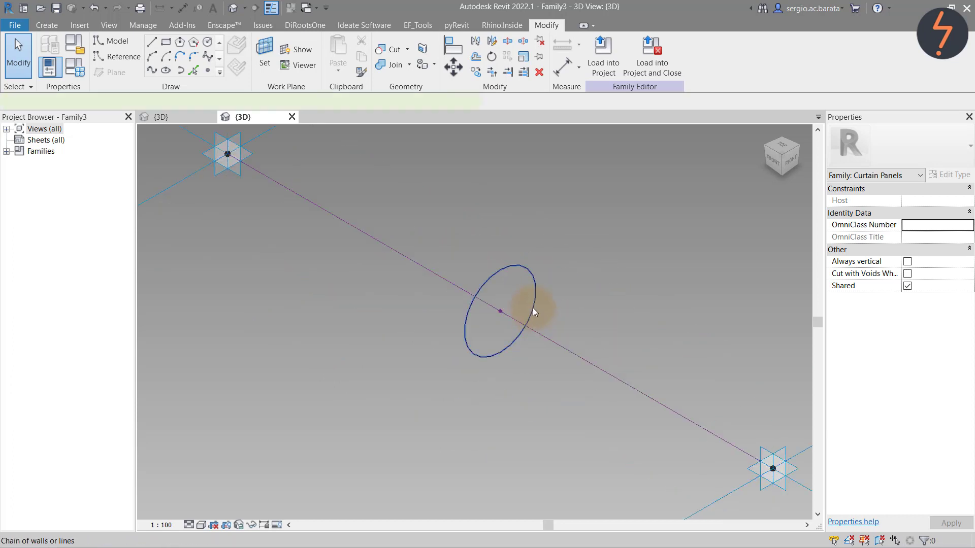
left_click(532, 309)
left_click(533, 308)
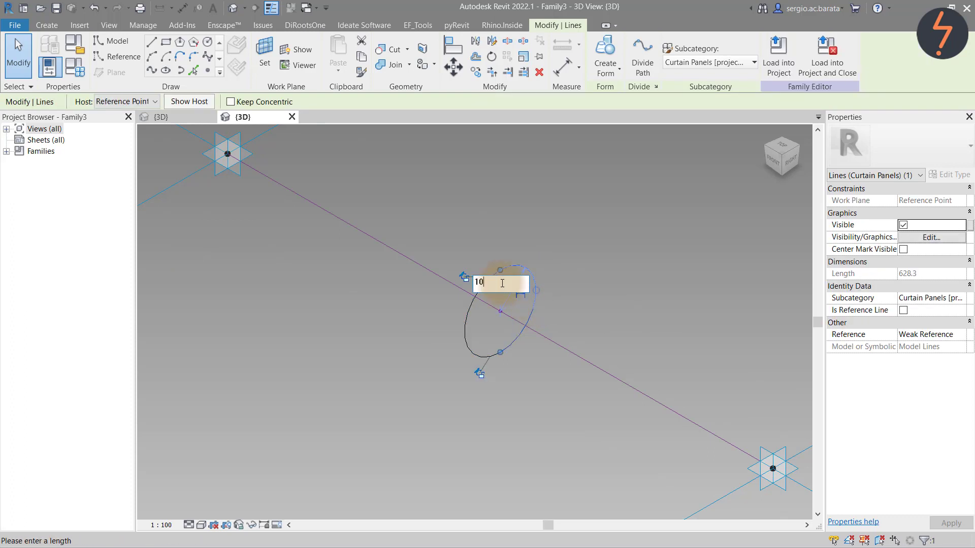
key("Return")
left_click(511, 227)
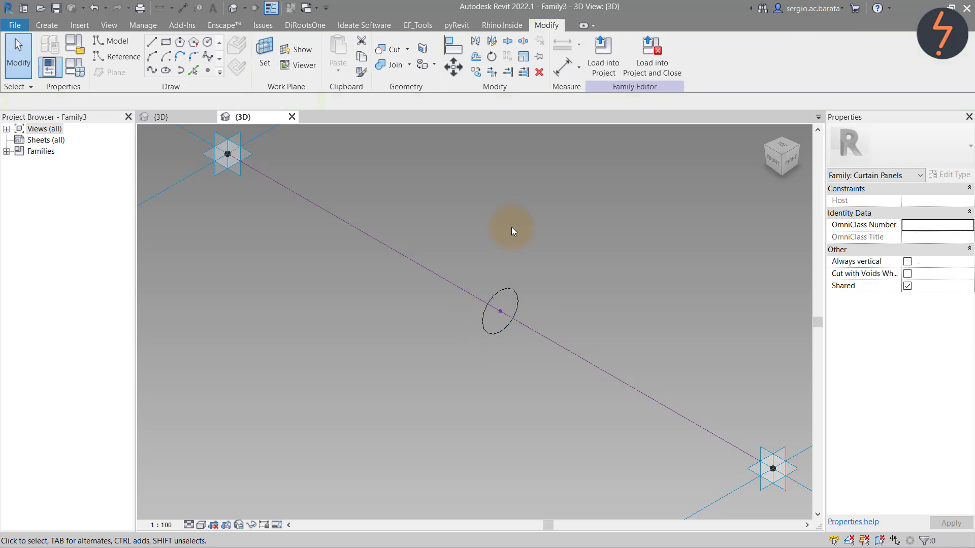
Place a reference point at the middle of the edge reference line opposite the circular profile
right_click(511, 227)
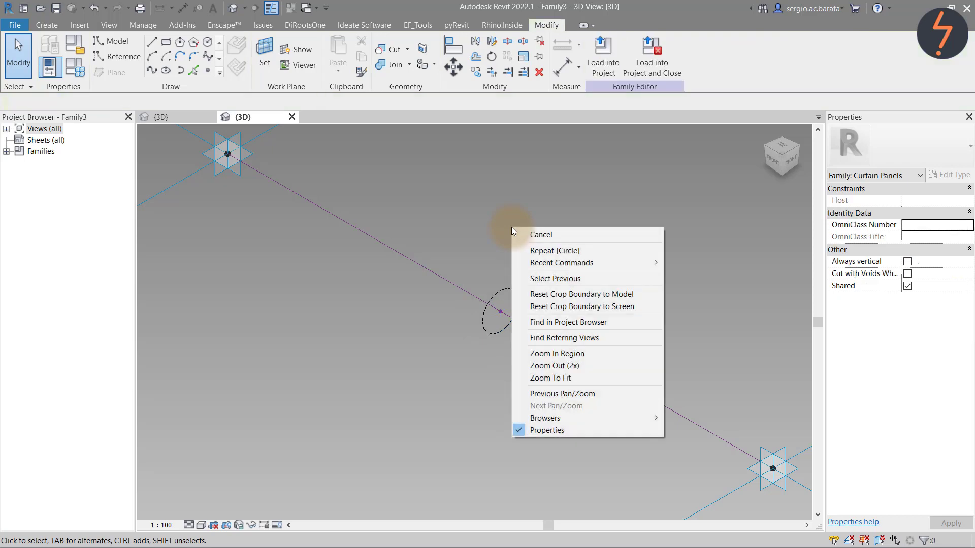
left_click(603, 375)
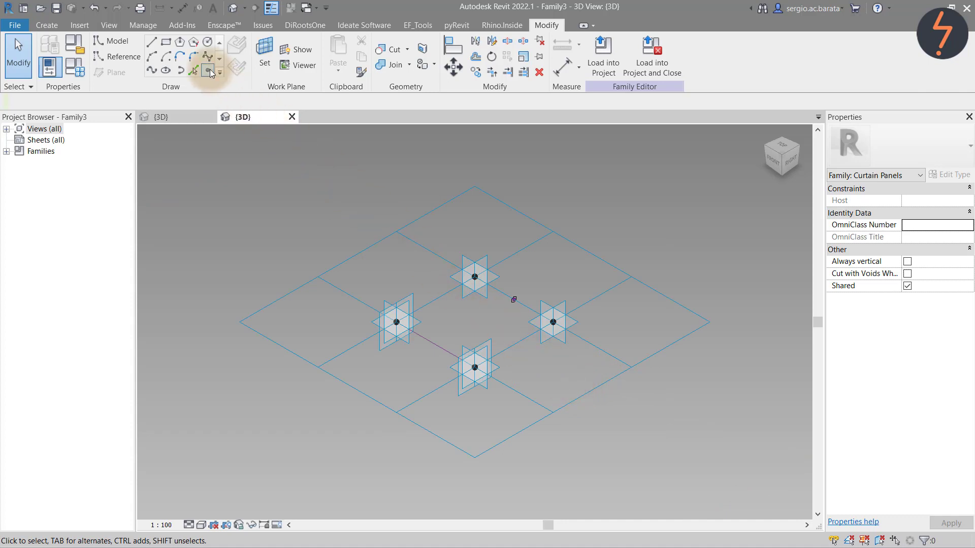
left_click(207, 70)
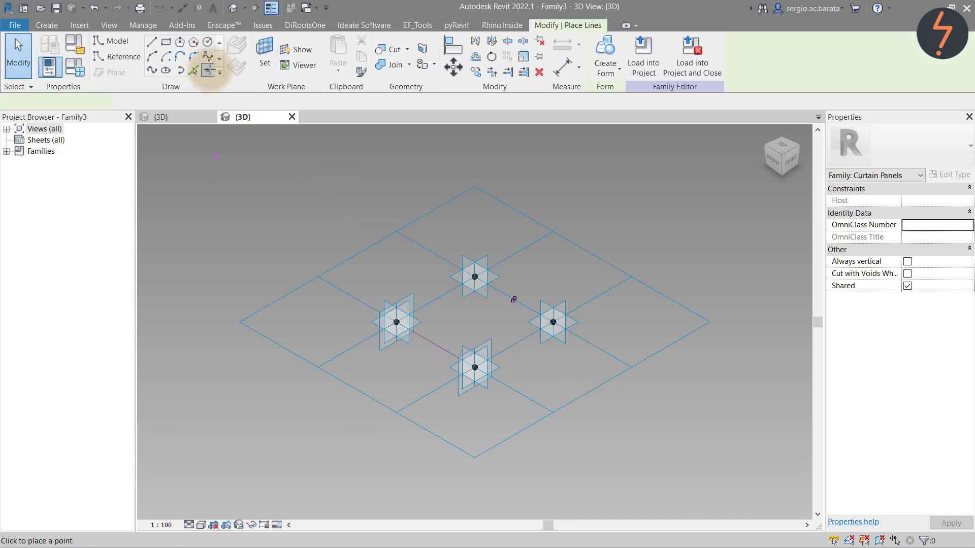
left_click(432, 345)
key("Escape")
key("Escape")
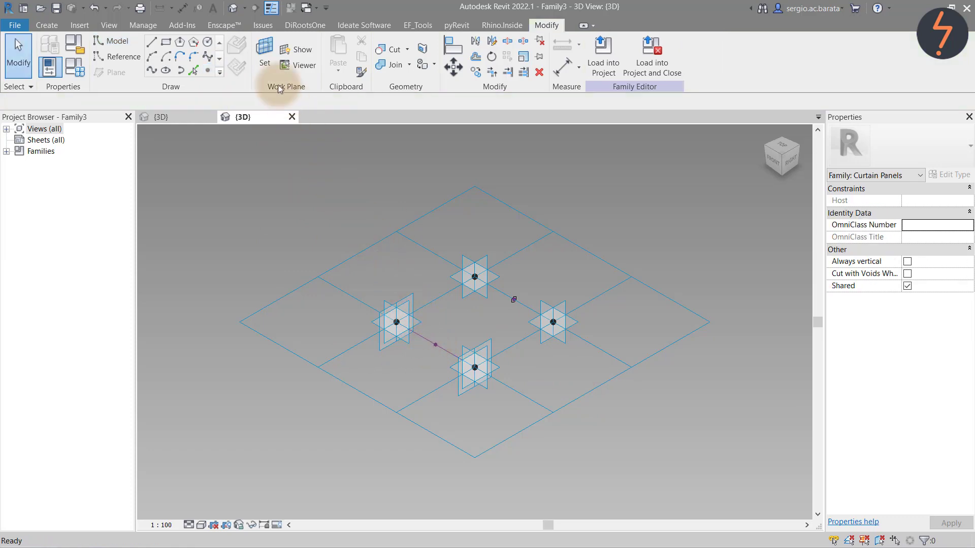
Draw a circle of about 600 radius centred on the reference point midway along the bare edge line, using the point's work plane
left_click(264, 56)
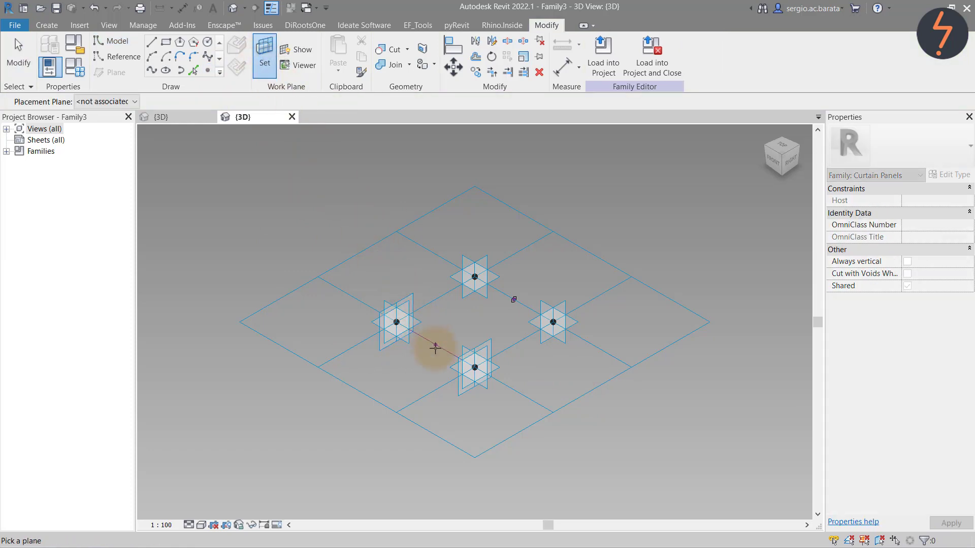
left_click(435, 348)
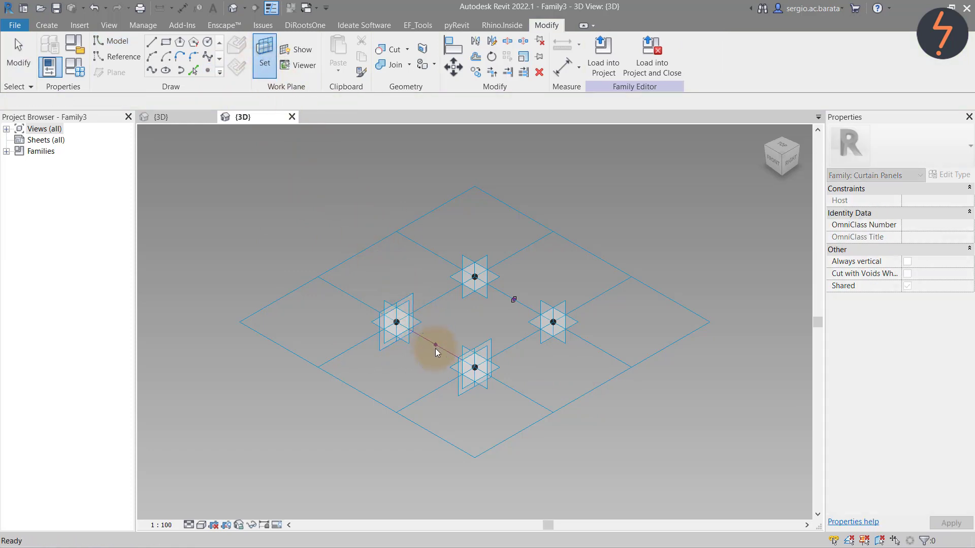
left_click(208, 43)
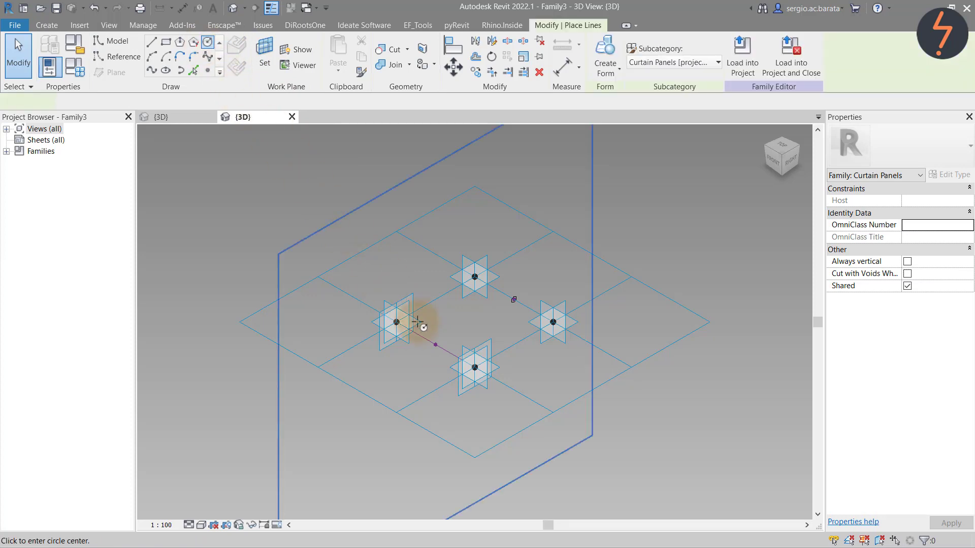
left_click(435, 345)
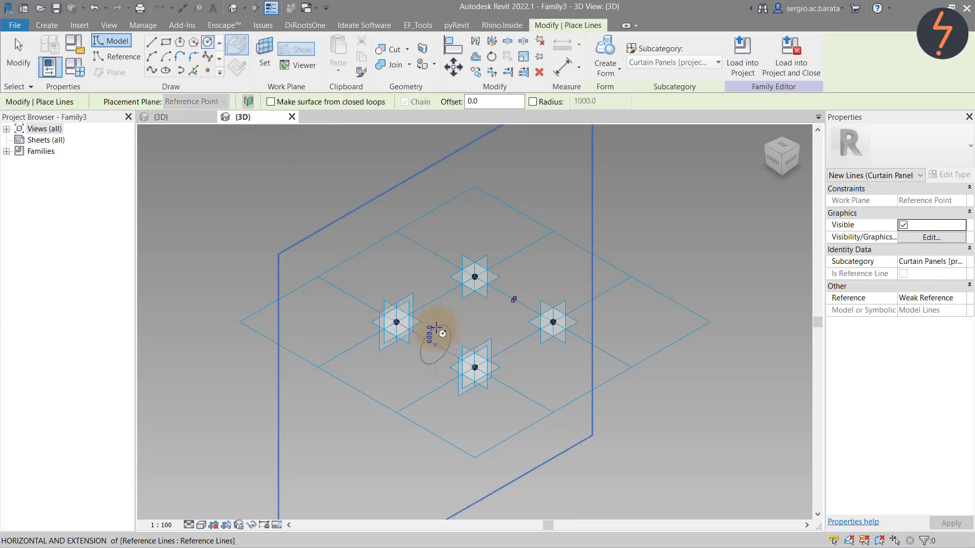
left_click(437, 324)
Set the new circle's radius to 100
left_click(440, 332)
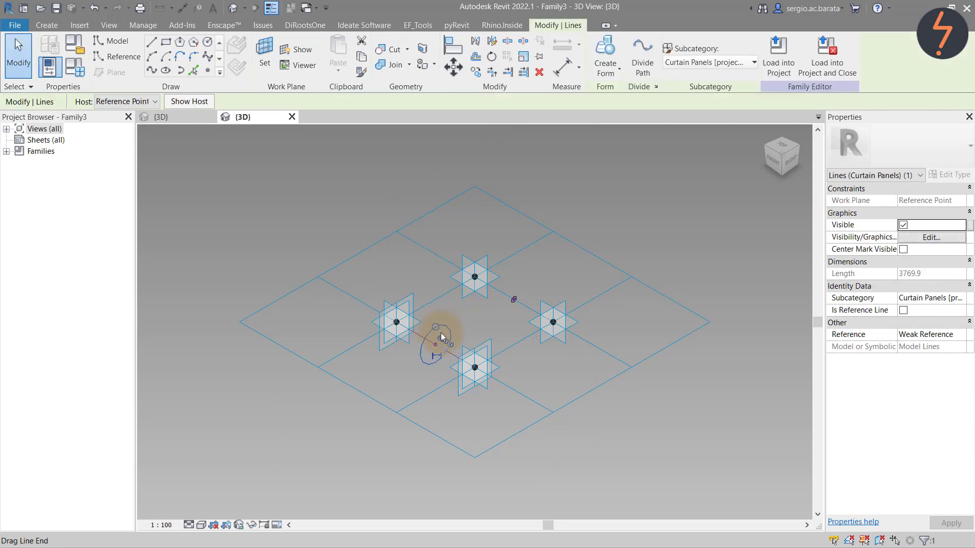
left_click(445, 343)
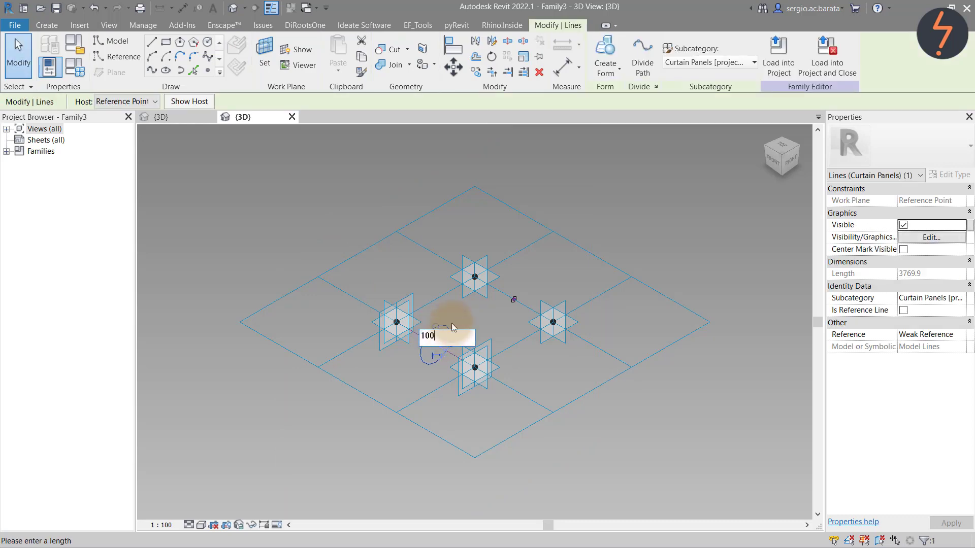
left_click(456, 312)
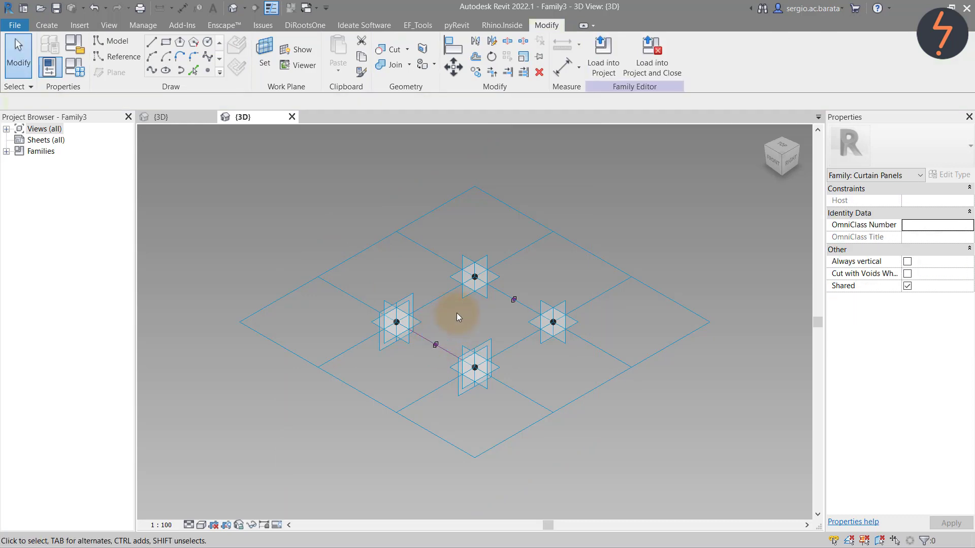
Create a solid form from the new circular profile and the edge reference line it sits on
left_click(439, 340)
left_click(450, 349, "ctrl")
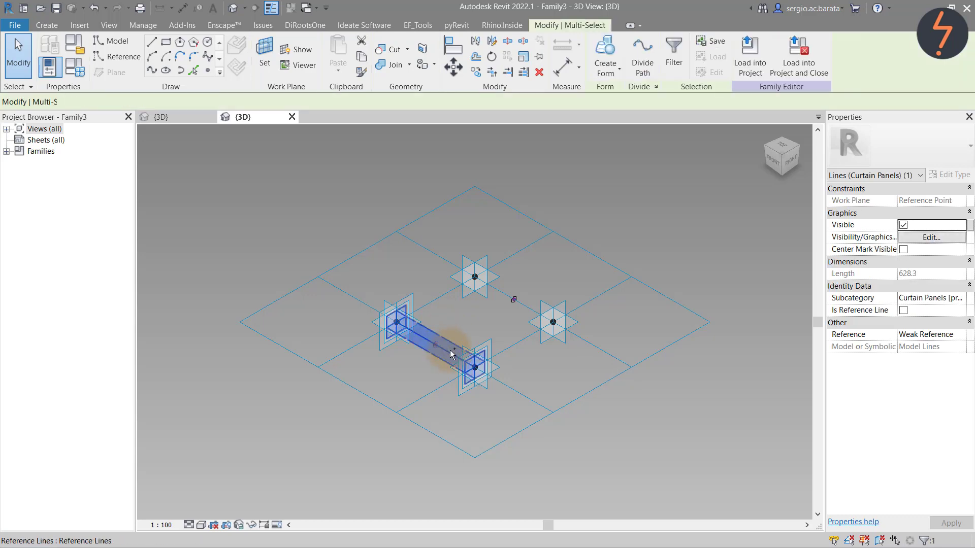
left_click(608, 75)
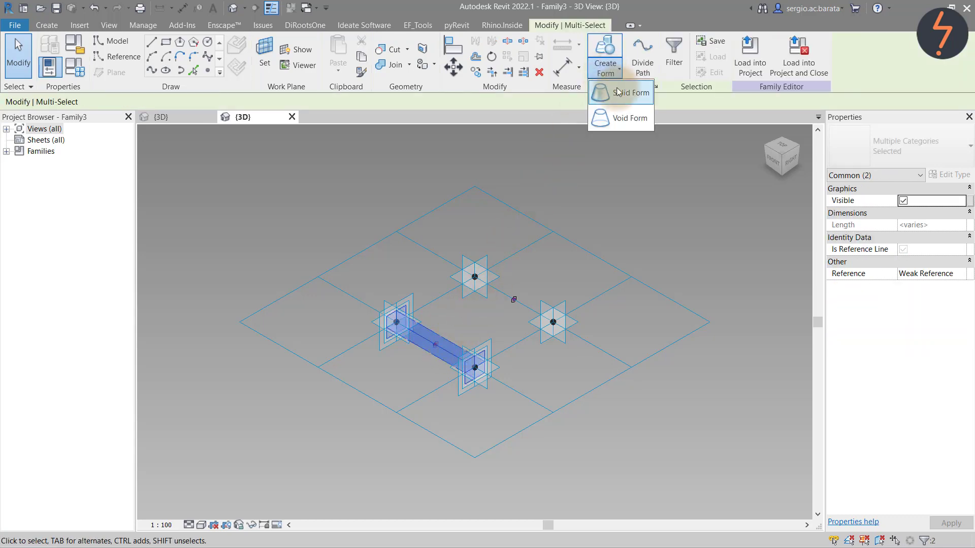
left_click(626, 93)
Create a solid form from the circular profile and reference line on the opposite edge of the panel
left_click(516, 298)
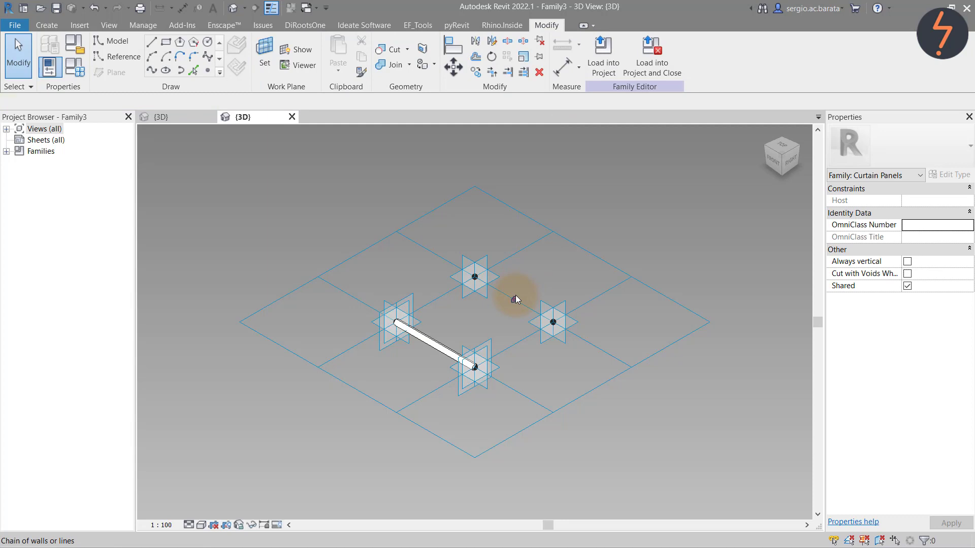
left_click(516, 299)
left_click(604, 74)
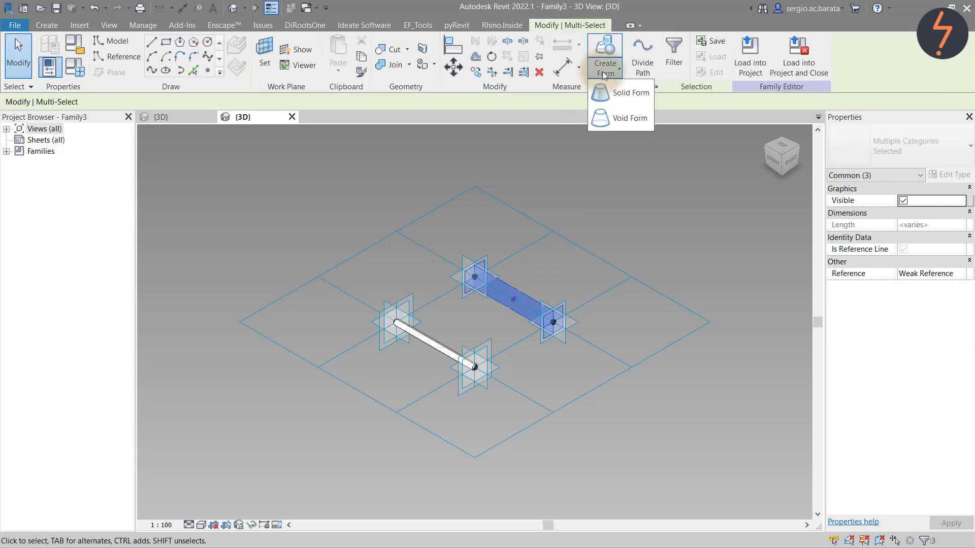
left_click(625, 94)
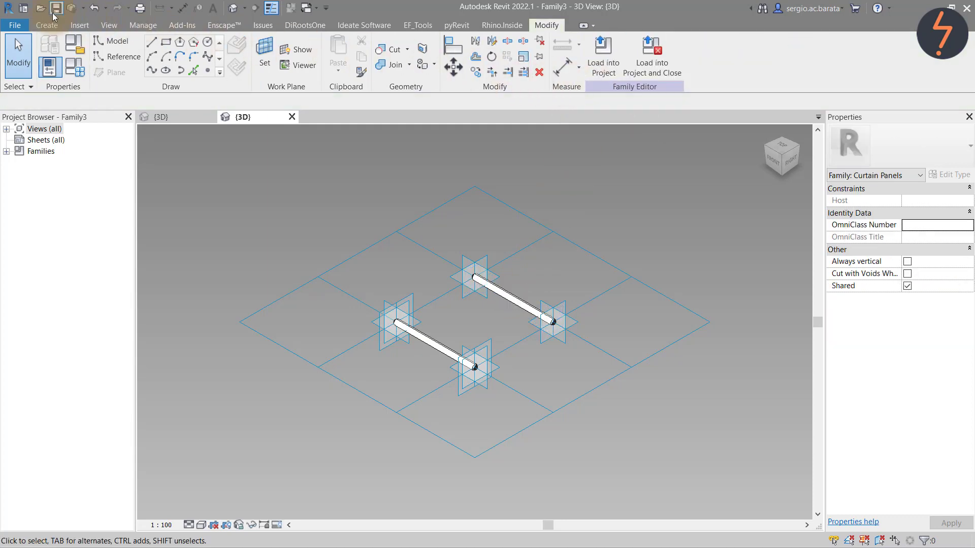
Load the Family3 panel into the Family1 stadium mass and close the panel family
left_click(654, 64)
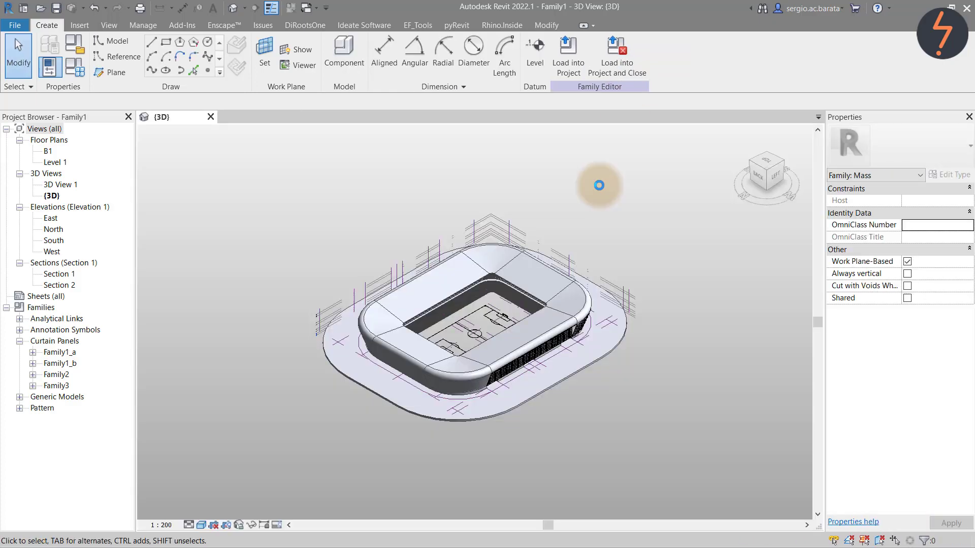
right_click(303, 266)
left_click(362, 392)
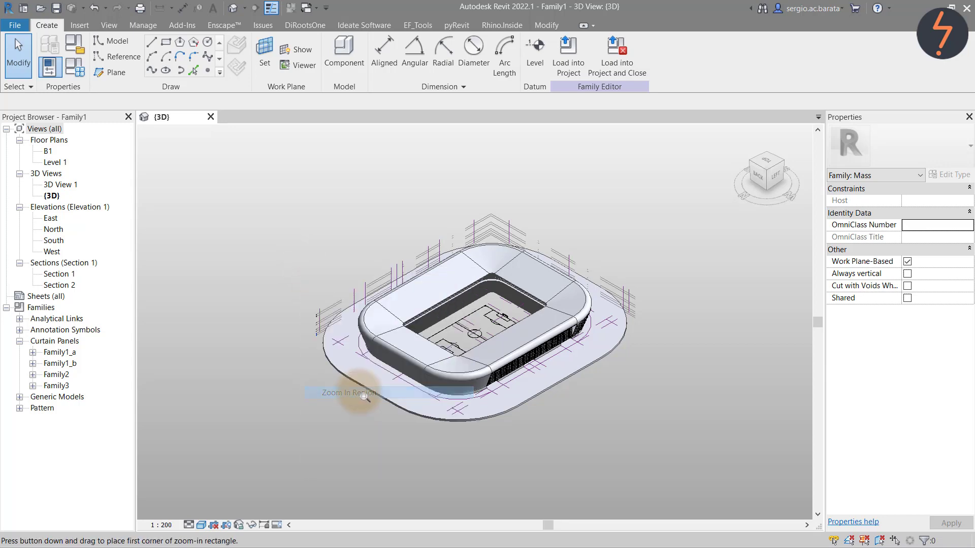
left_click_drag(399, 284, 603, 403)
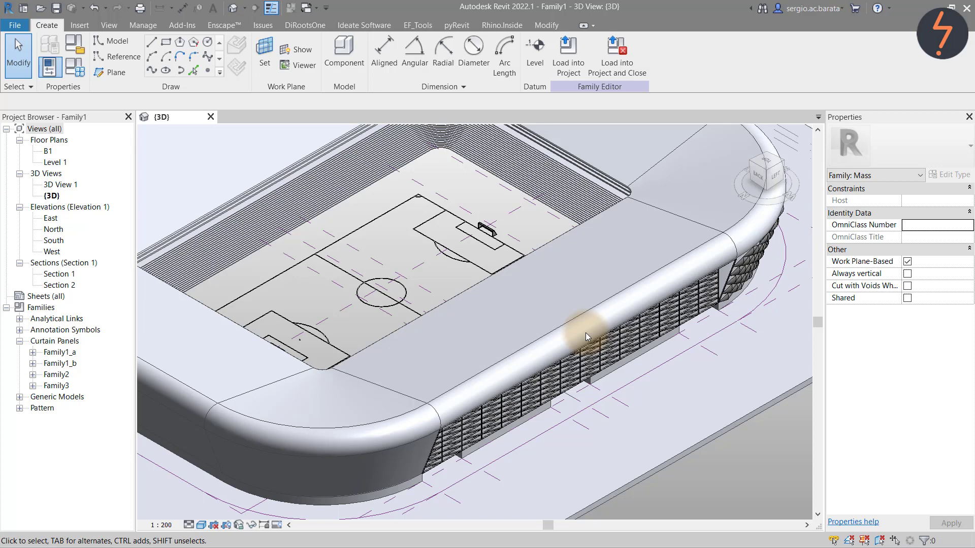
Divide the surface of the long rounded roof edge above the panelled facade
left_click(686, 261)
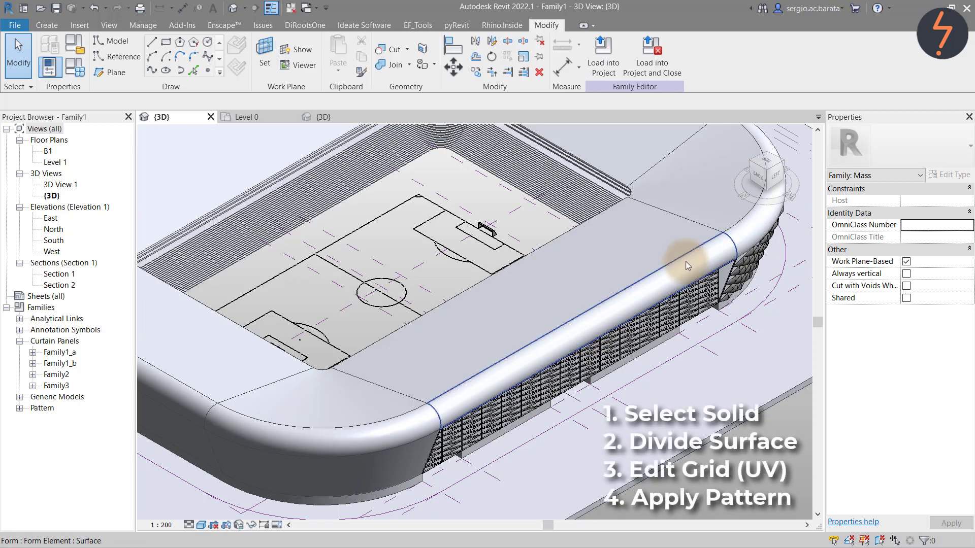
left_click(687, 260)
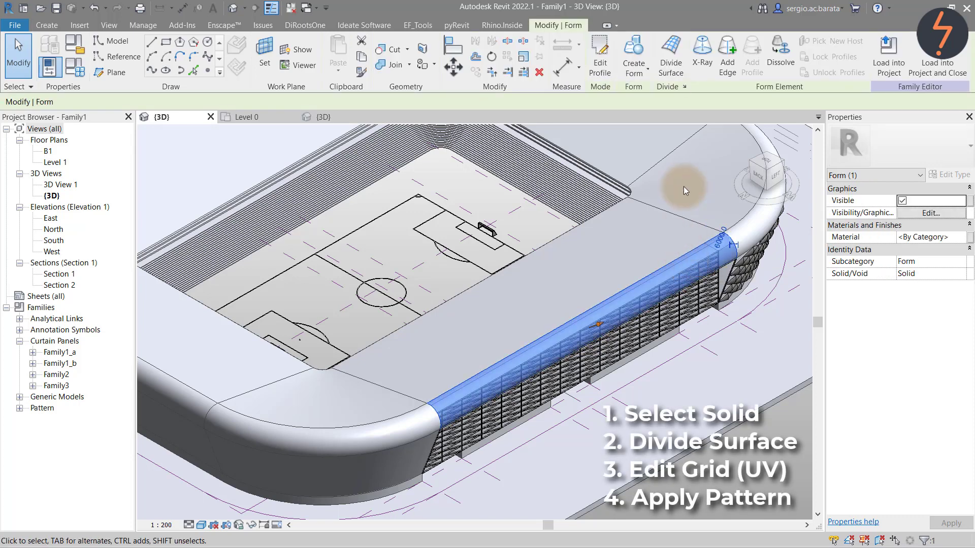
left_click(671, 57)
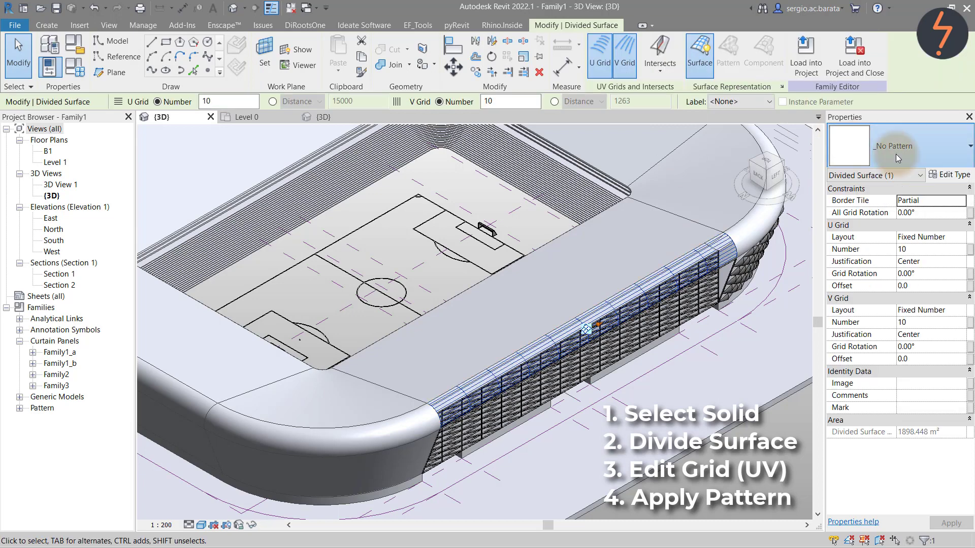
Apply the Rectangle Family3 panel to the divided rounded edge and turn on its pattern display
left_click(895, 154)
scroll(906, 348, "down", 2)
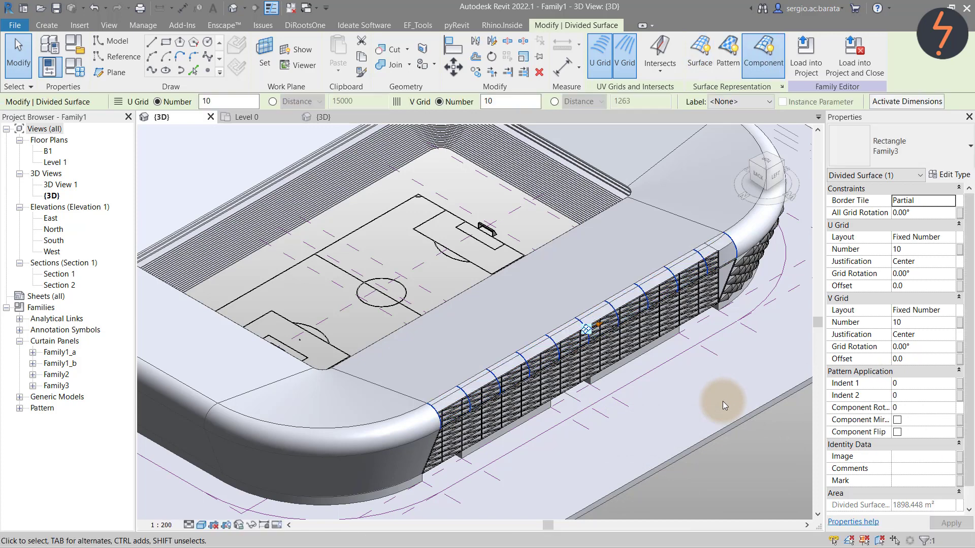
left_click(728, 56)
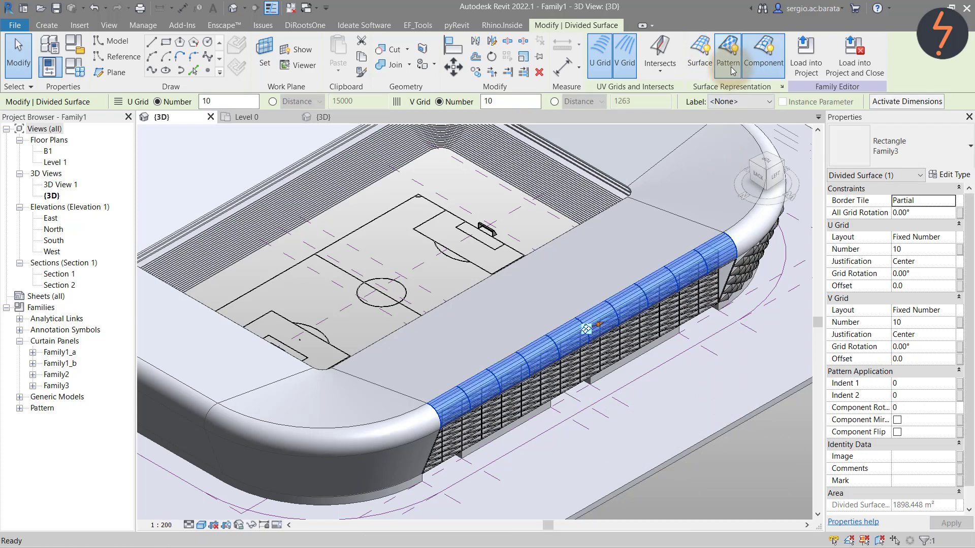
left_click(761, 495)
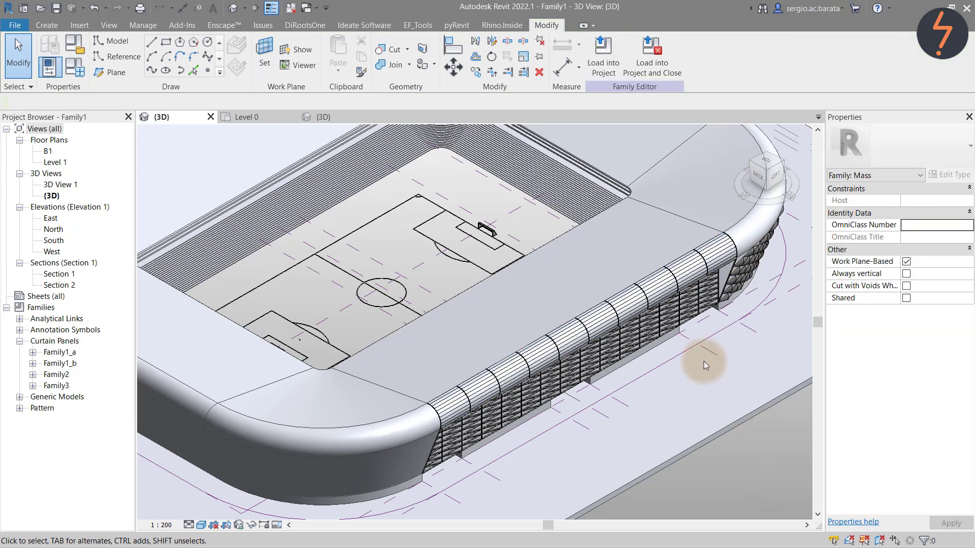
Divide the flat roof surface between the pitch and the panelled rounded edge, and apply the Rectangle Family3 panel to it
left_click(636, 206)
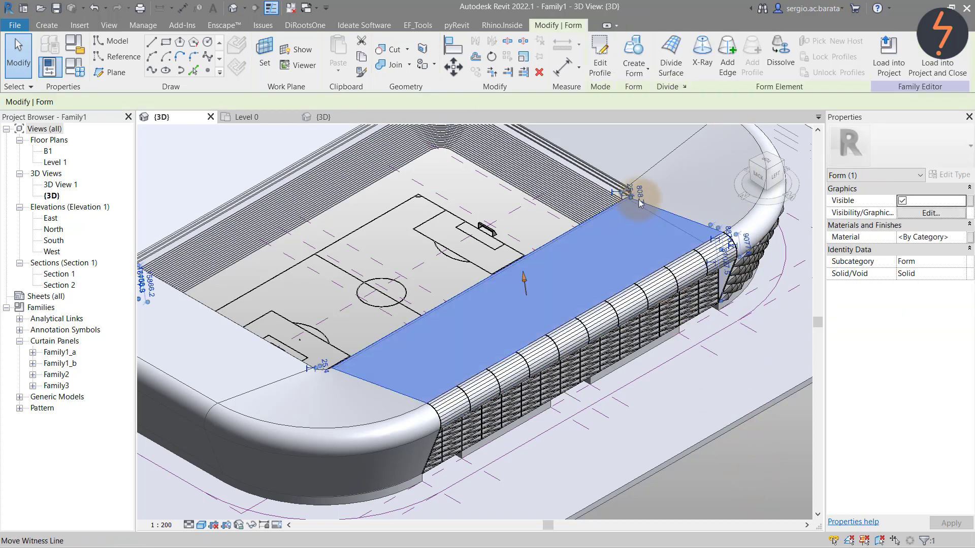
left_click(668, 63)
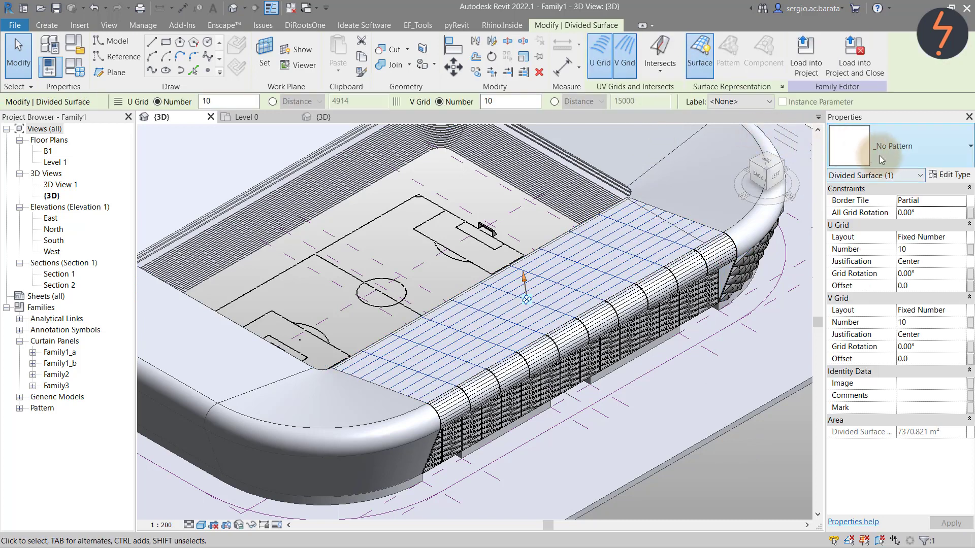
left_click(905, 160)
scroll(903, 191, "down", 1)
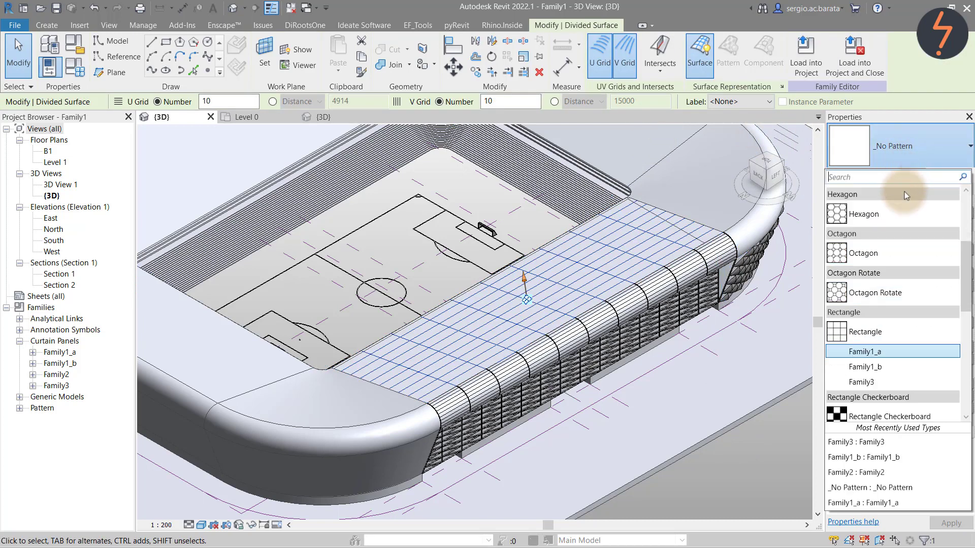
left_click(900, 379)
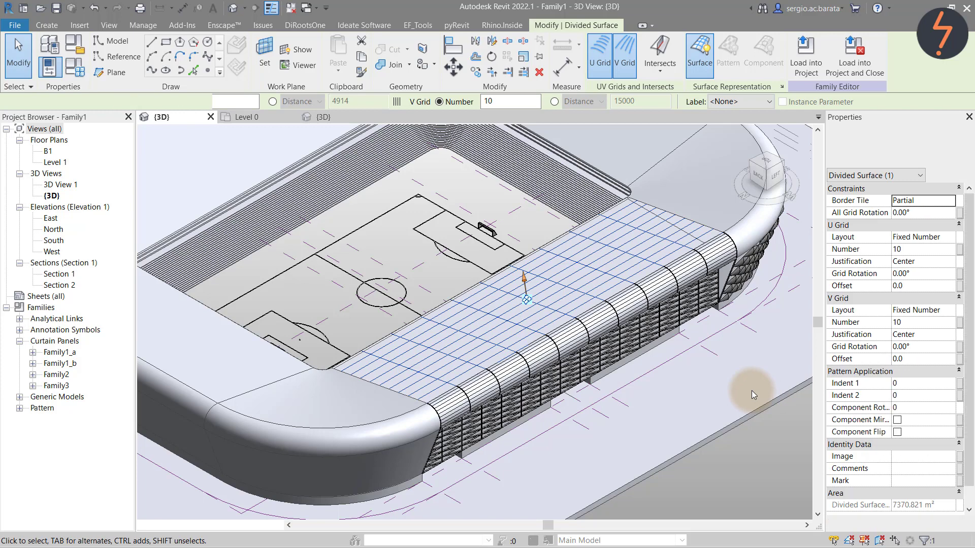
Set the component rotation of the flat roof's panels to 90
left_click(907, 407)
type("90")
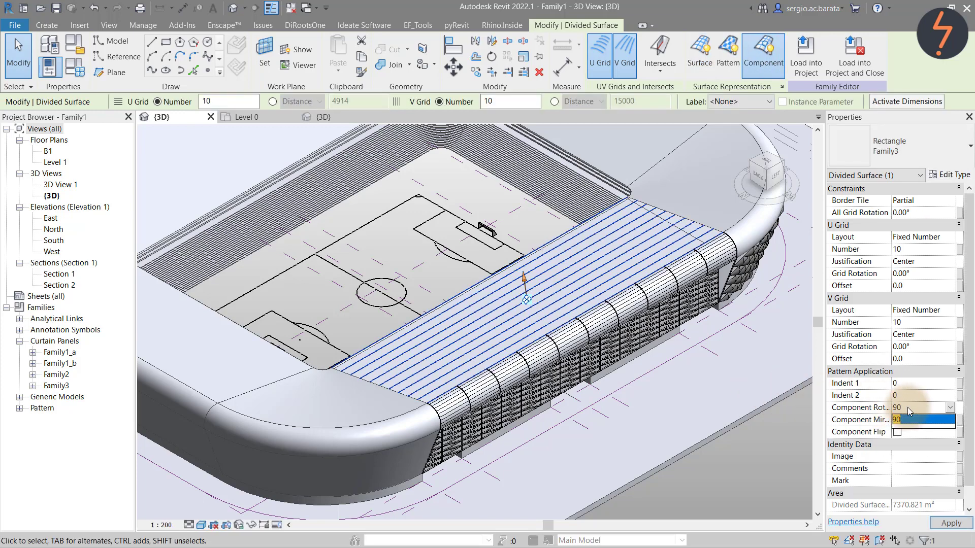
left_click(722, 407)
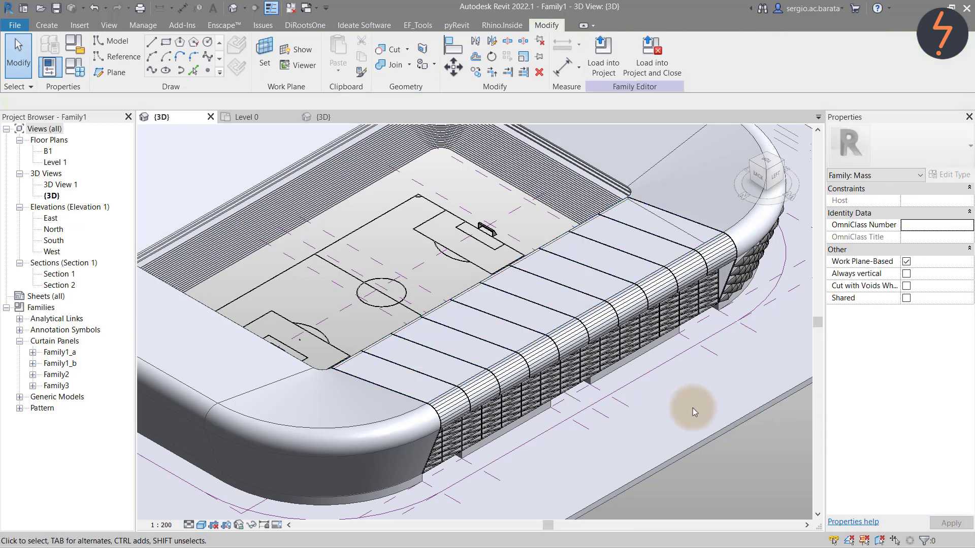
Divide the rounded edge surfaces at the two adjoining stadium corners together and apply the Rectangle Family3 panel to both
left_click(379, 425)
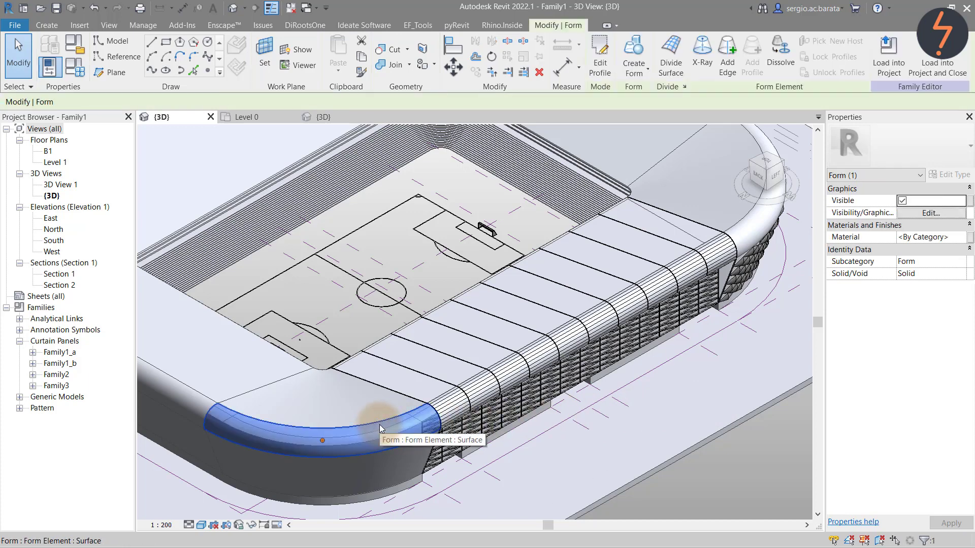
left_click(751, 214, "ctrl")
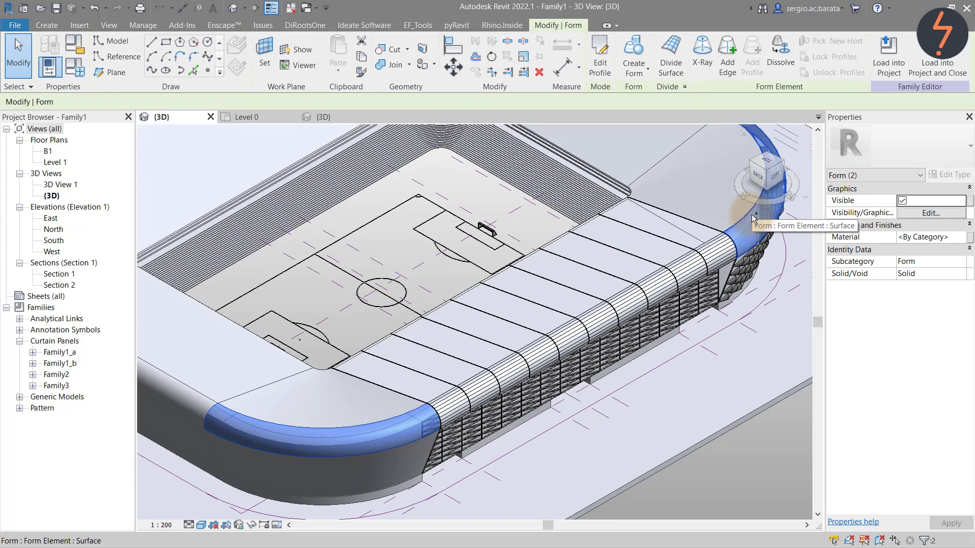
left_click(675, 68)
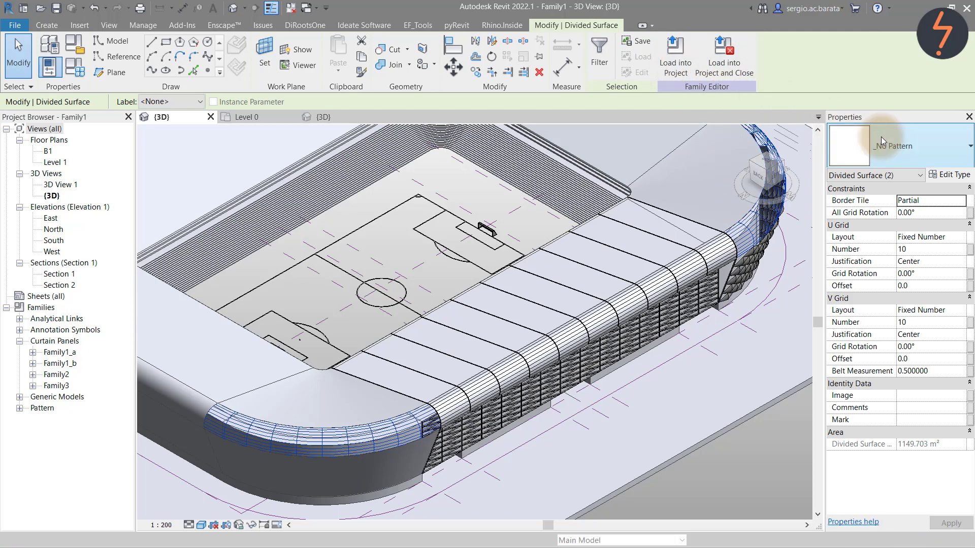
left_click(881, 136)
scroll(885, 193, "down", 4)
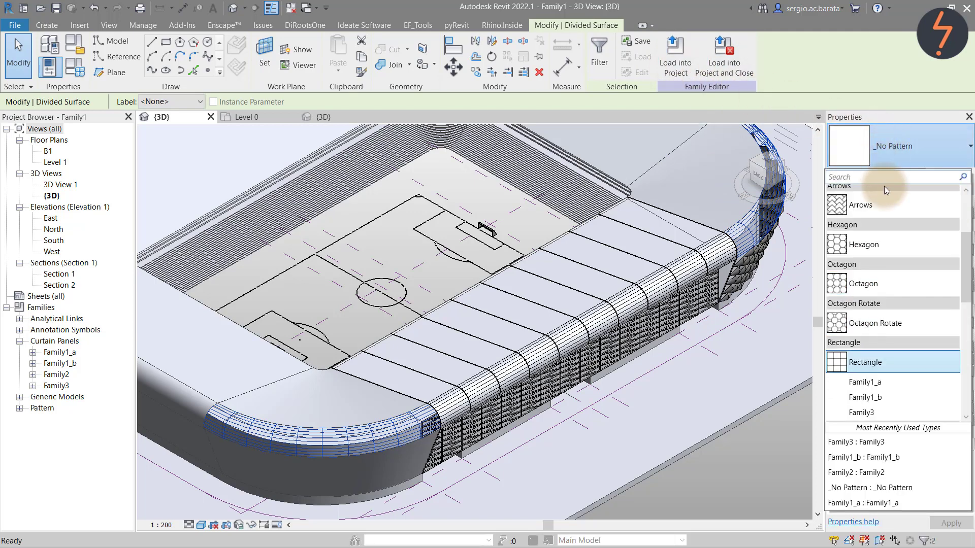
left_click(897, 397)
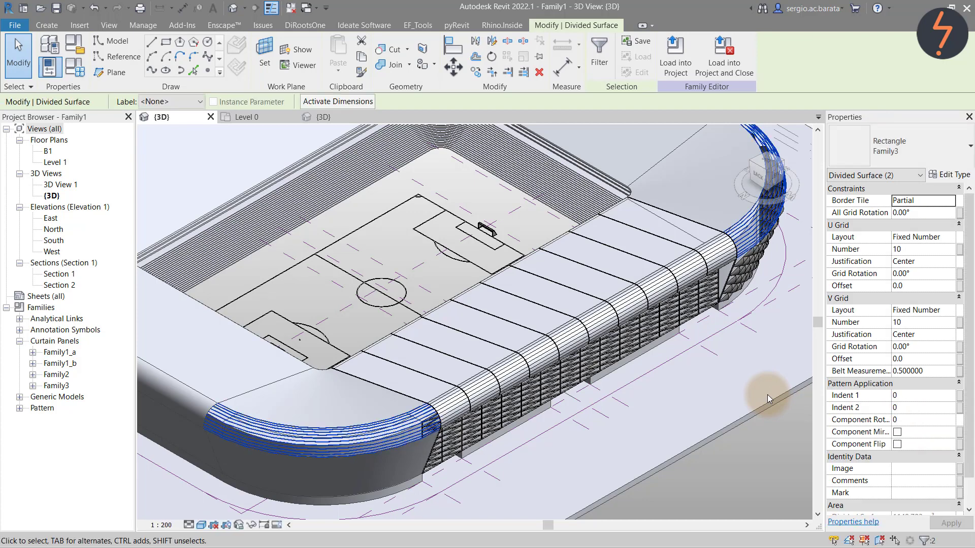
Set the component rotation of both corner edge surfaces' panels to 90
left_click(927, 425)
type("90")
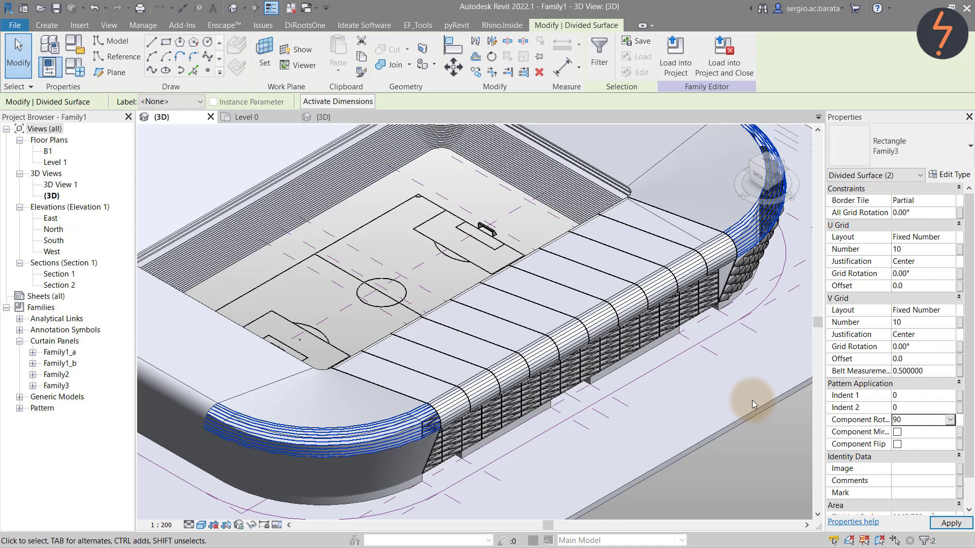
key("Return")
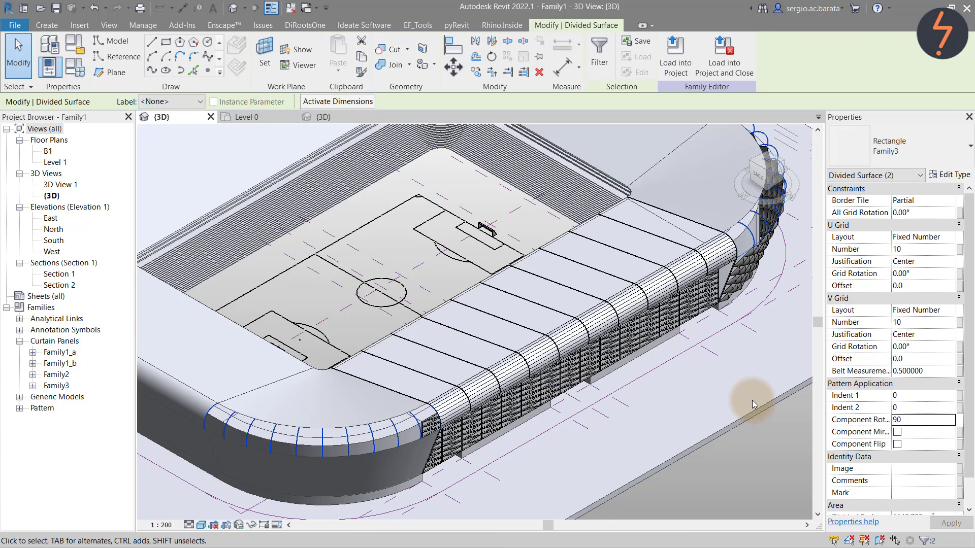
left_click(752, 401)
Turn on the pattern display for the two panelled corner edge surfaces and fit the whole stadium in view
left_click(757, 244)
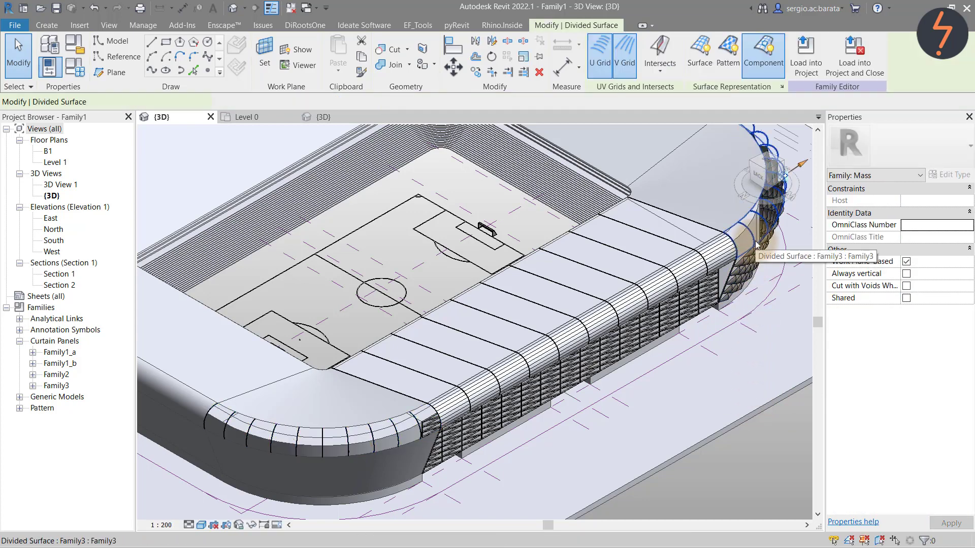
left_click(733, 70)
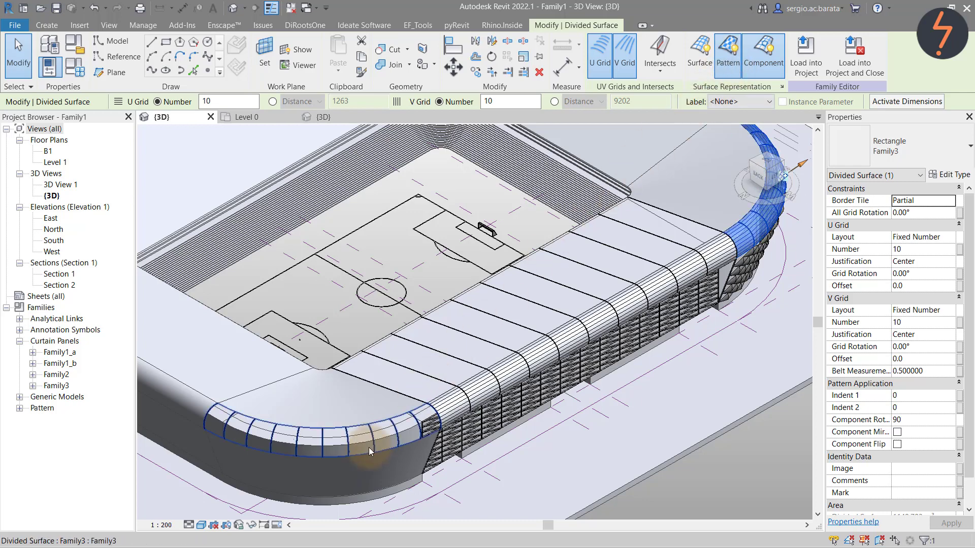
left_click(419, 398)
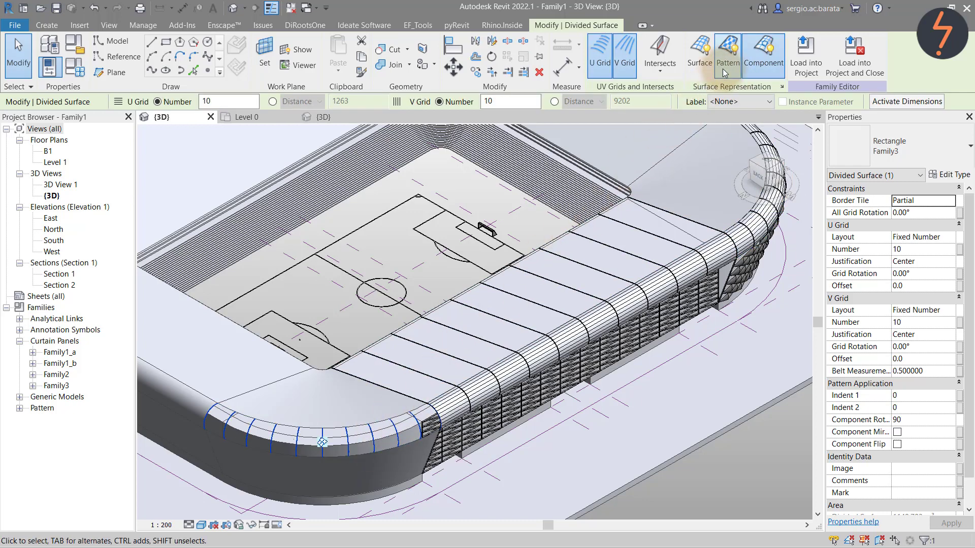
left_click(709, 446)
right_click(709, 474)
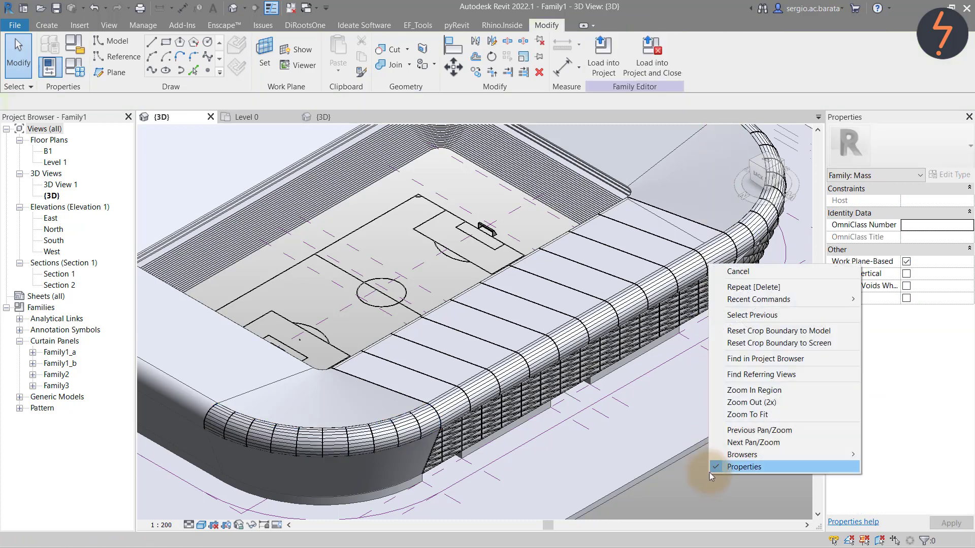
left_click(731, 415)
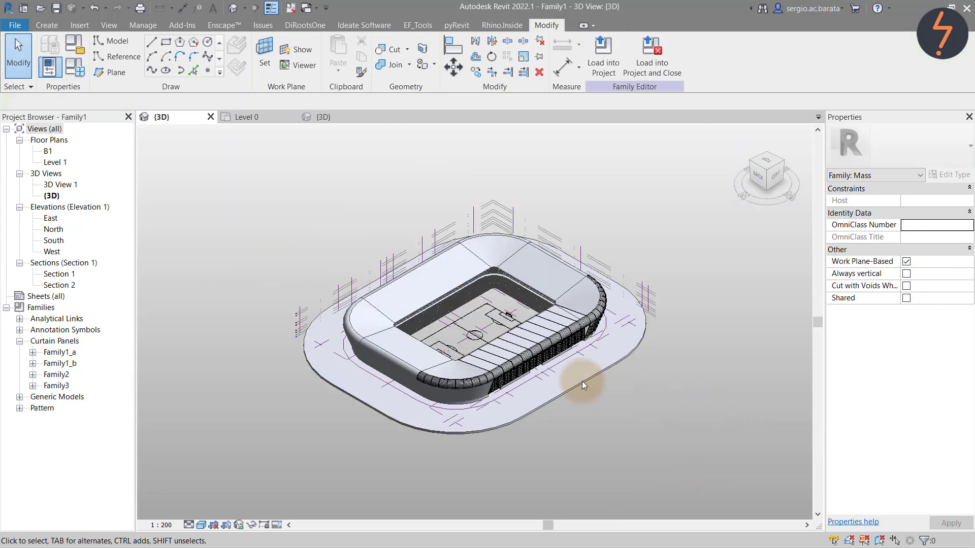
Divide the three remaining flat roof surfaces on the stadium's straight sides together and apply the Rectangle Family3 panel to them
left_click(388, 333)
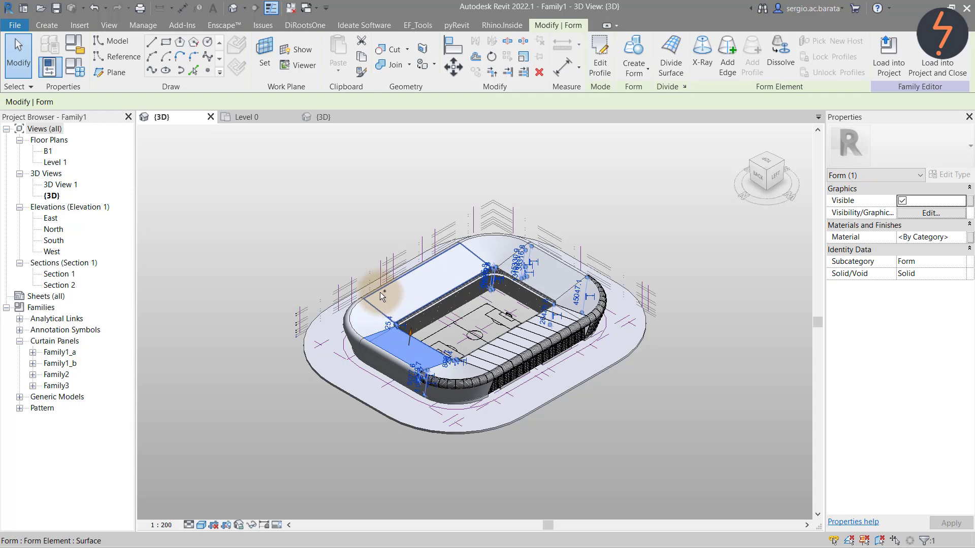
left_click(383, 296, "ctrl")
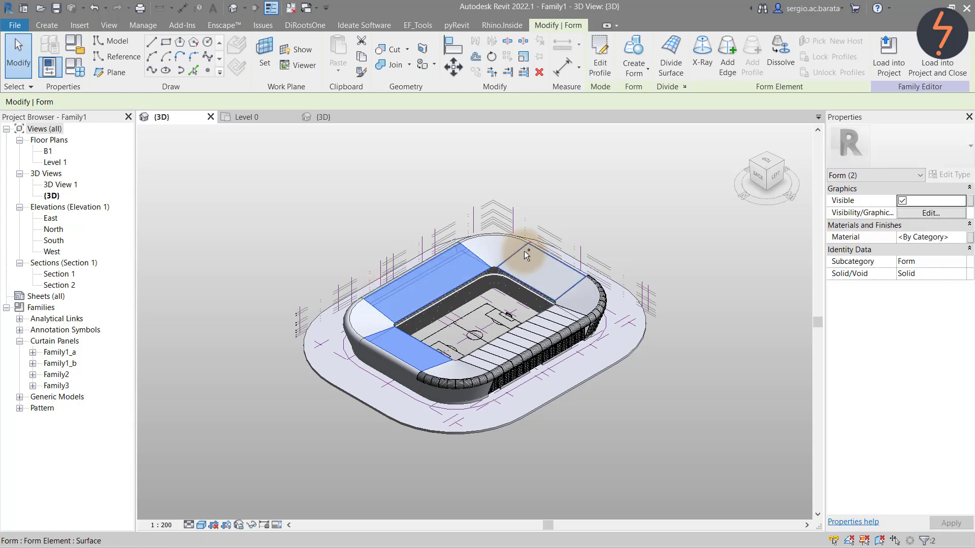
left_click(524, 251, "ctrl")
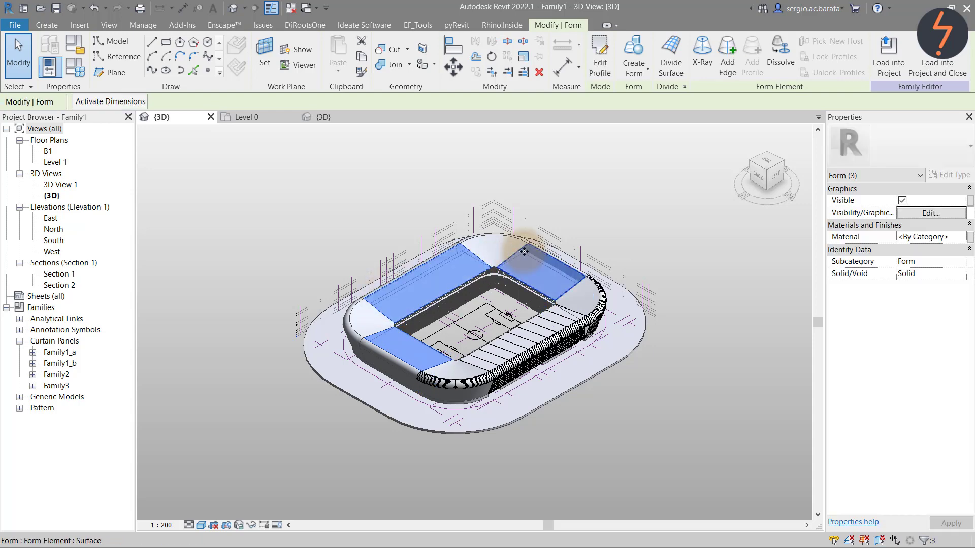
left_click(671, 71)
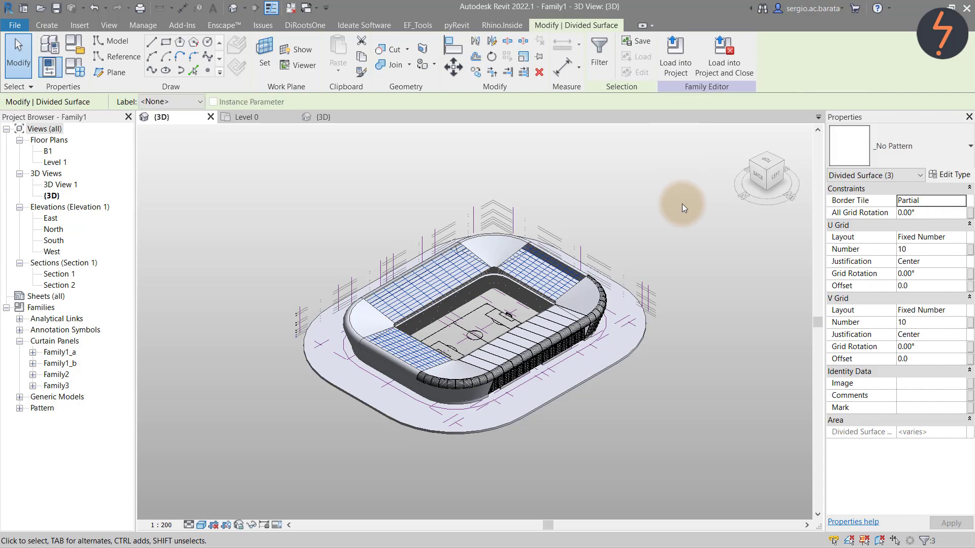
left_click(881, 151)
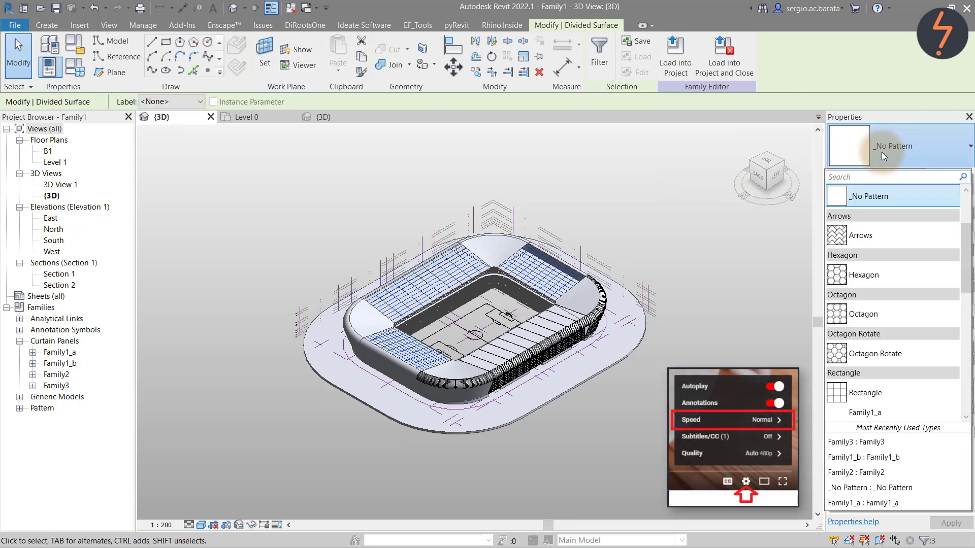
scroll(882, 209, "down", 3)
left_click(873, 397)
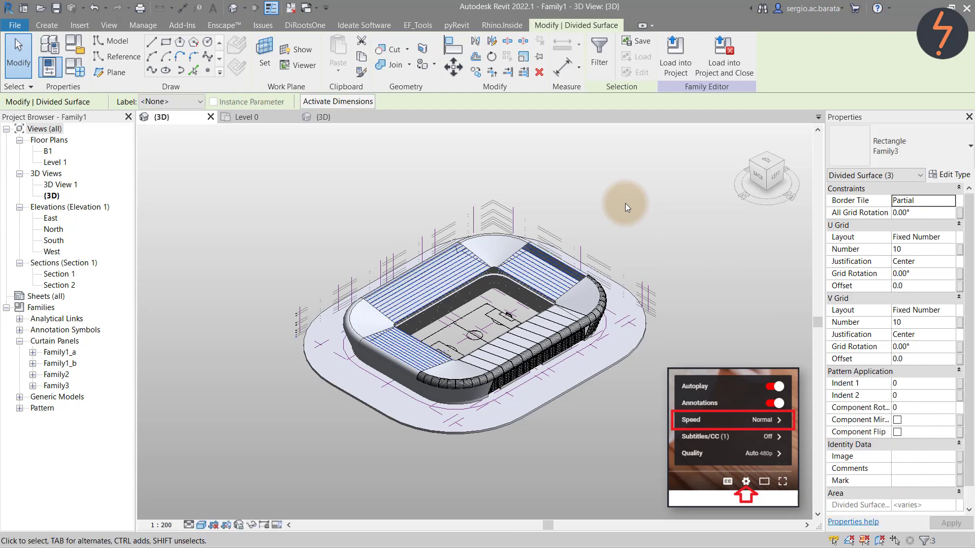
Set the component rotation of the three flat roof surfaces' panels to 90
left_click(912, 406)
type("90")
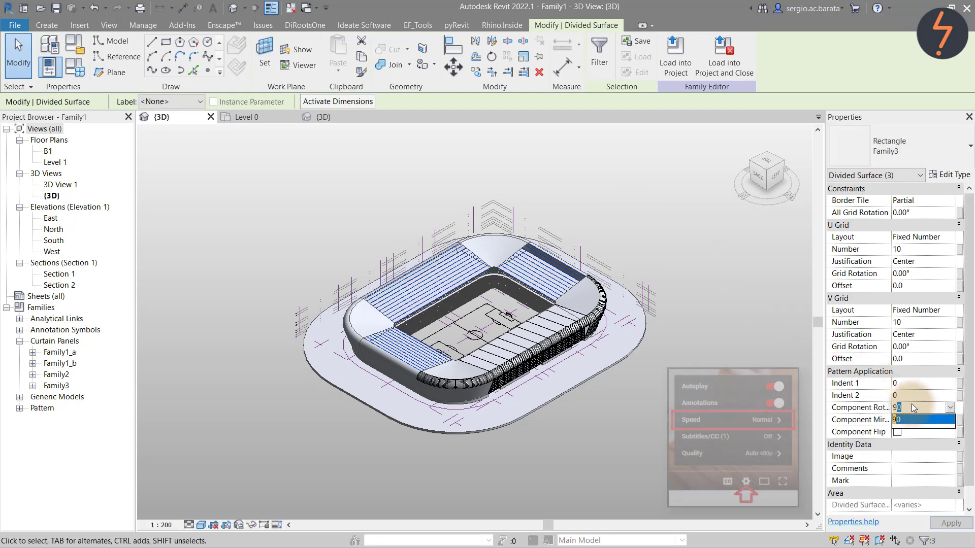
left_click(550, 369)
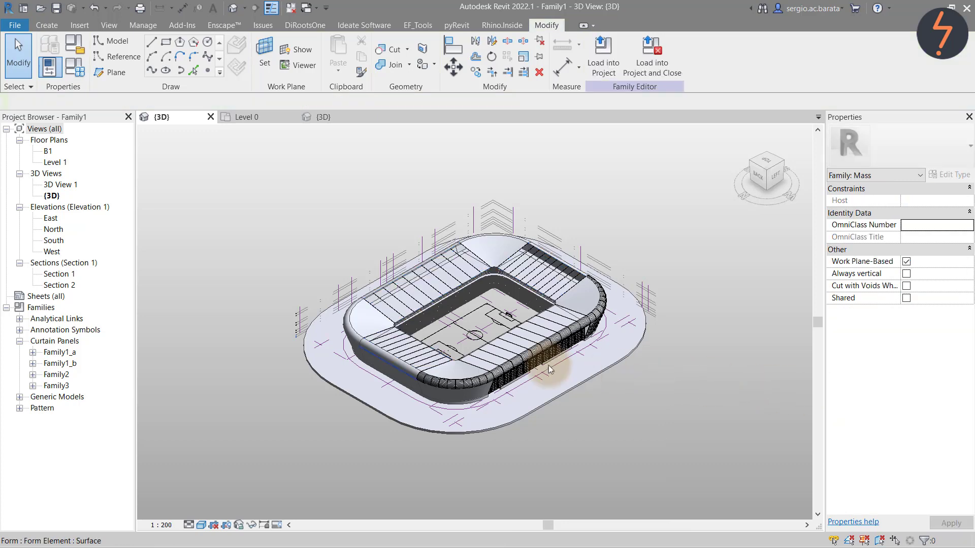
Turn on the pattern display for each of the three newly panelled flat roof surfaces
left_click(376, 347)
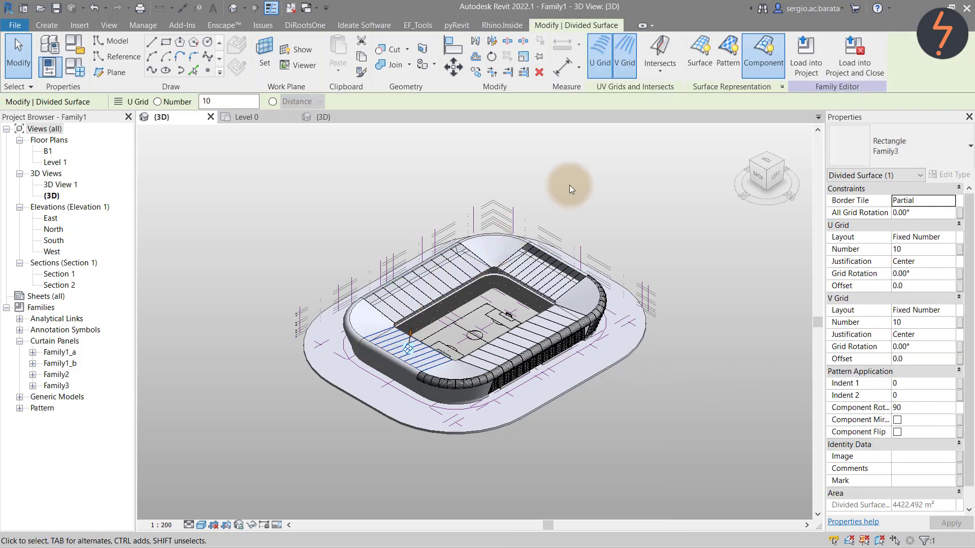
left_click(719, 60)
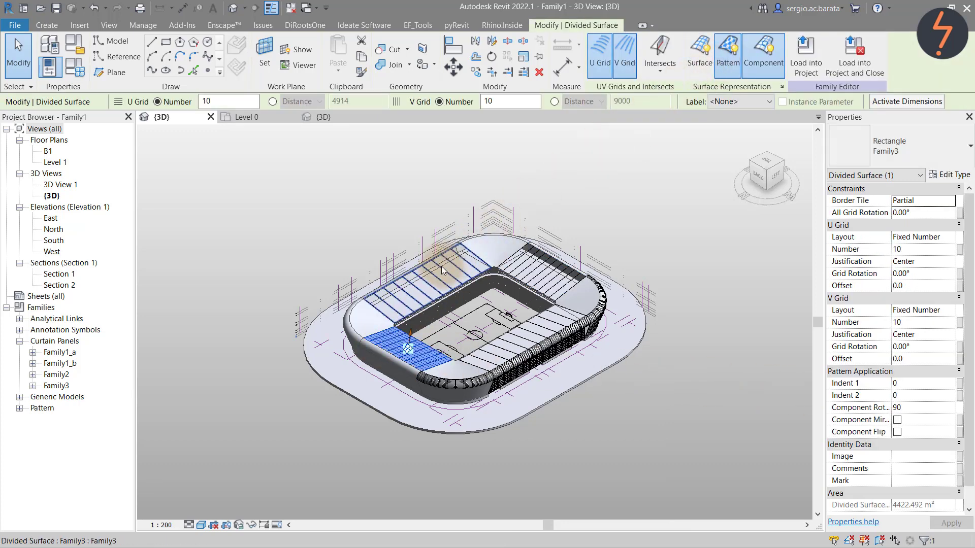
left_click(441, 267)
left_click(728, 60)
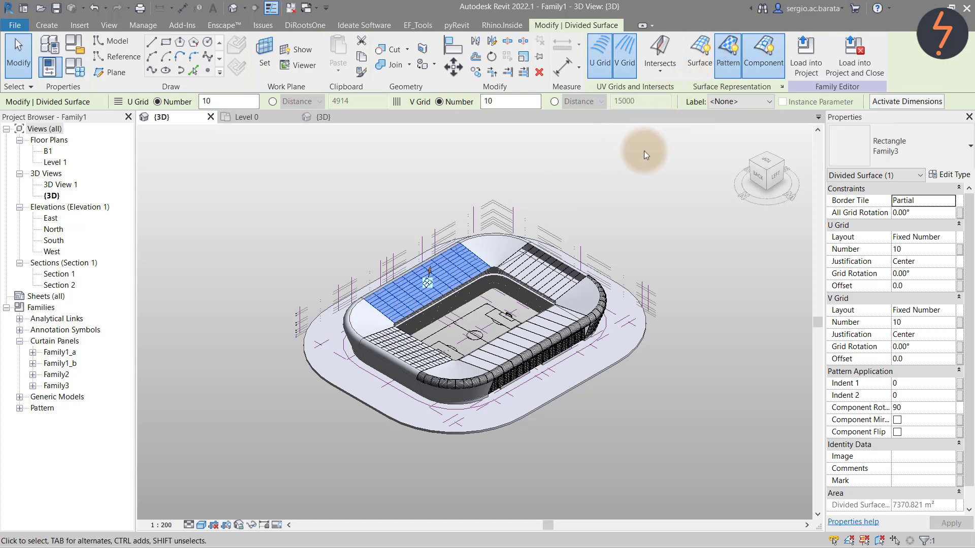
left_click(575, 230)
left_click(726, 66)
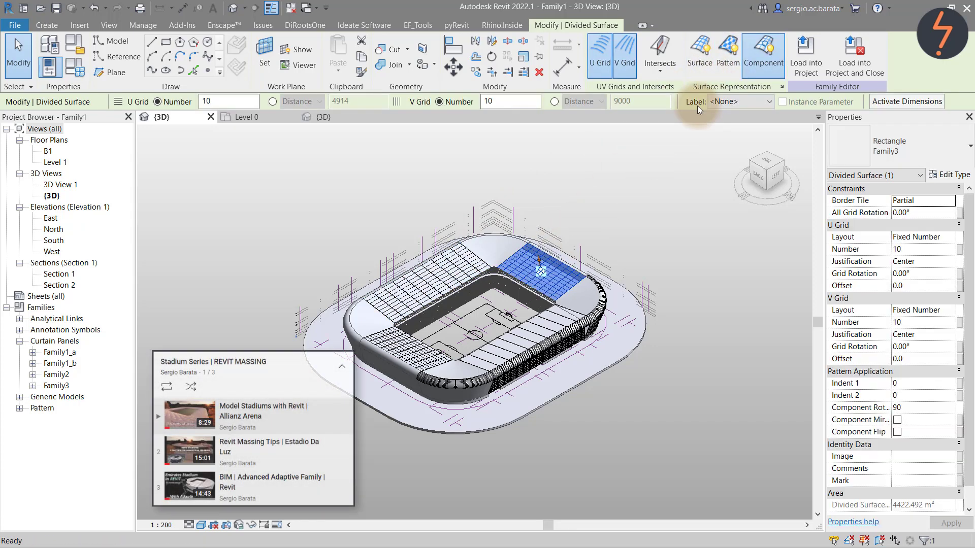
left_click(649, 169)
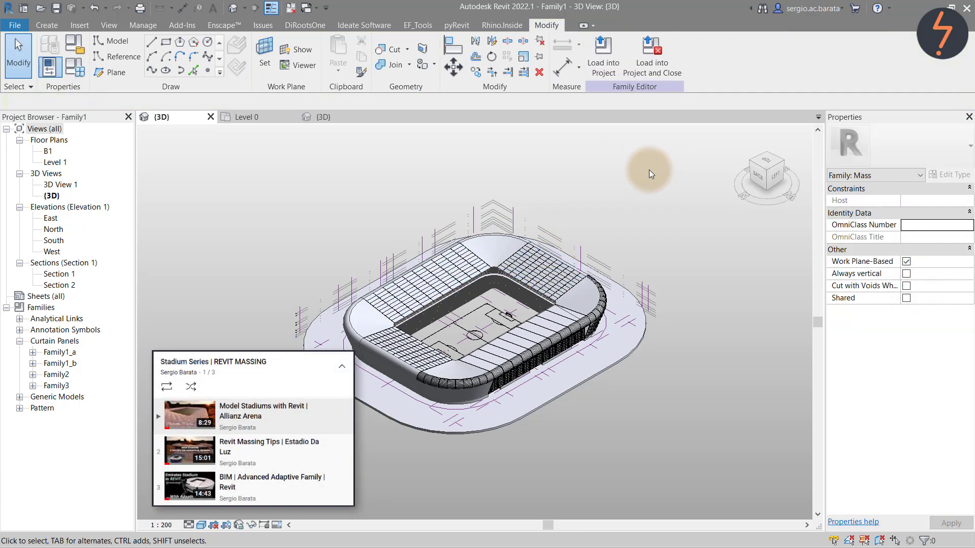
Divide four adjoining unpanelled rounded edge surfaces, two straight and two at corners, and apply the Rectangle Family3 panel to them
left_click(751, 162)
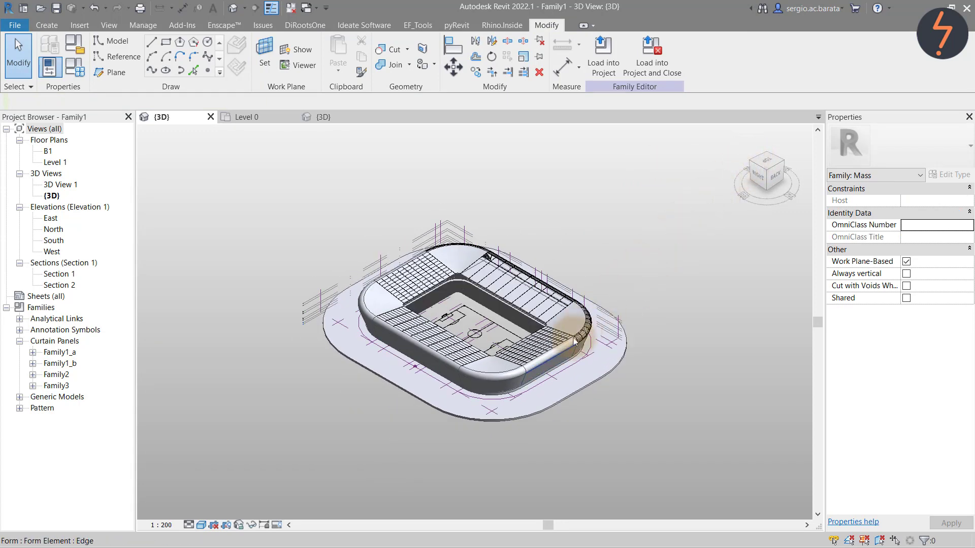
left_click(502, 380)
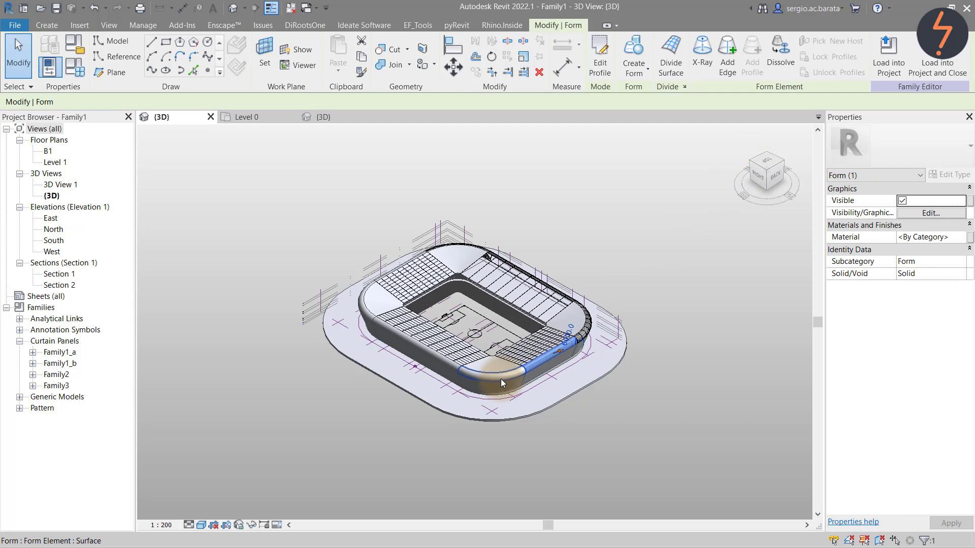
left_click(501, 379, "ctrl")
left_click(432, 357, "ctrl")
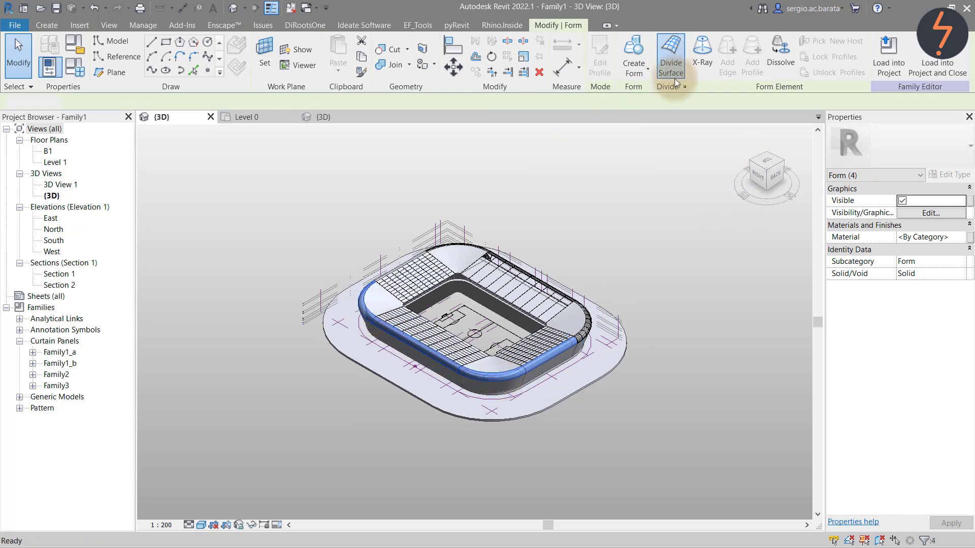
left_click(671, 59)
left_click(925, 146)
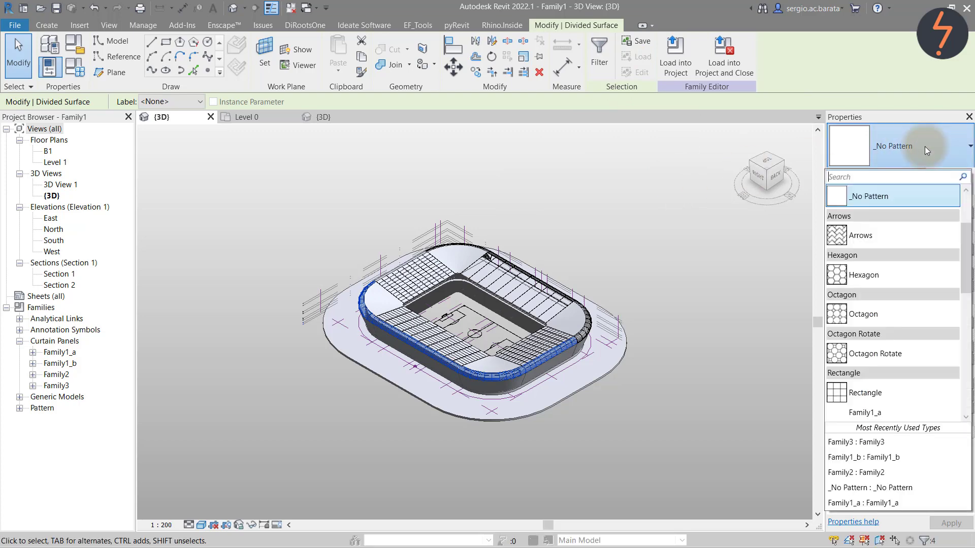
scroll(910, 403, "down", 2)
left_click(678, 272)
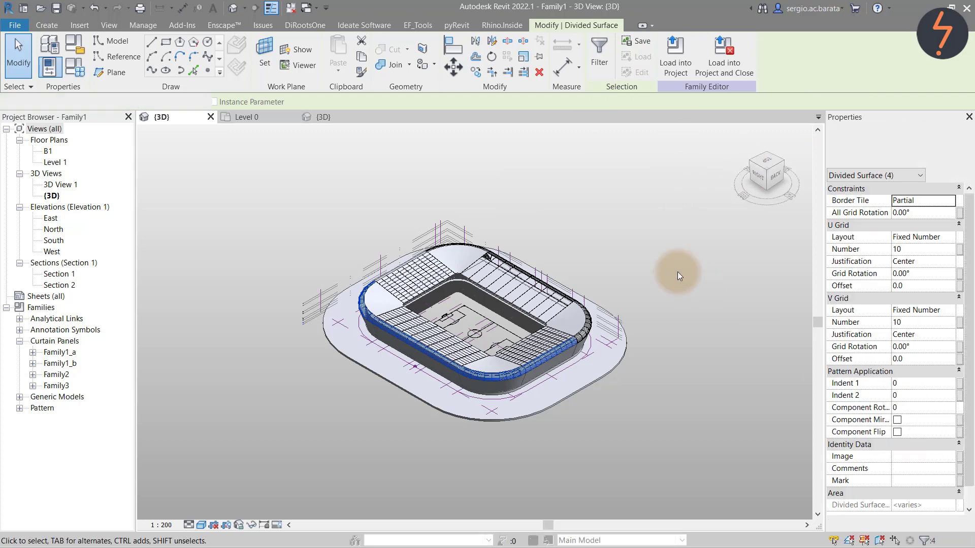
Turn on the pattern display for the newly panelled rounded edge surfaces along the stadium's short and long sides
left_click(562, 355)
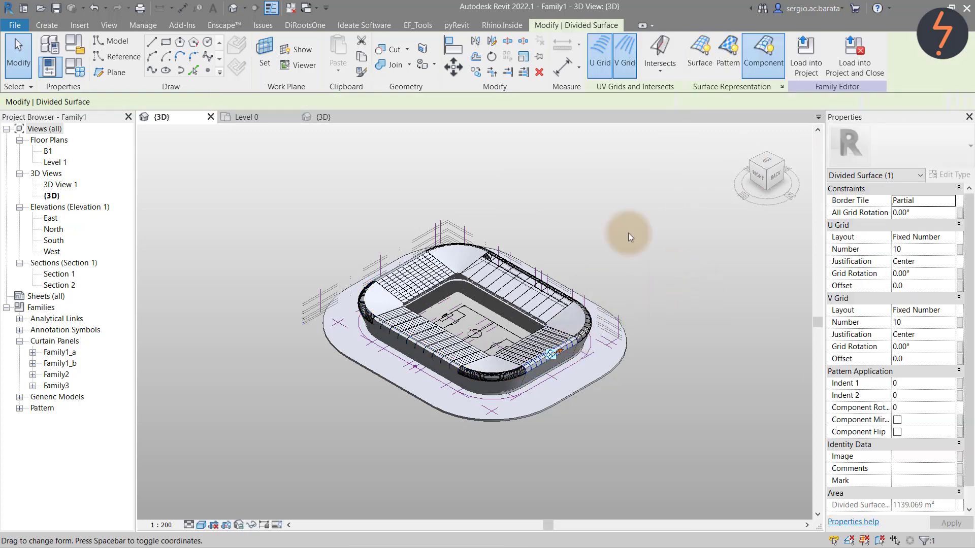
left_click(589, 431)
left_click(520, 358)
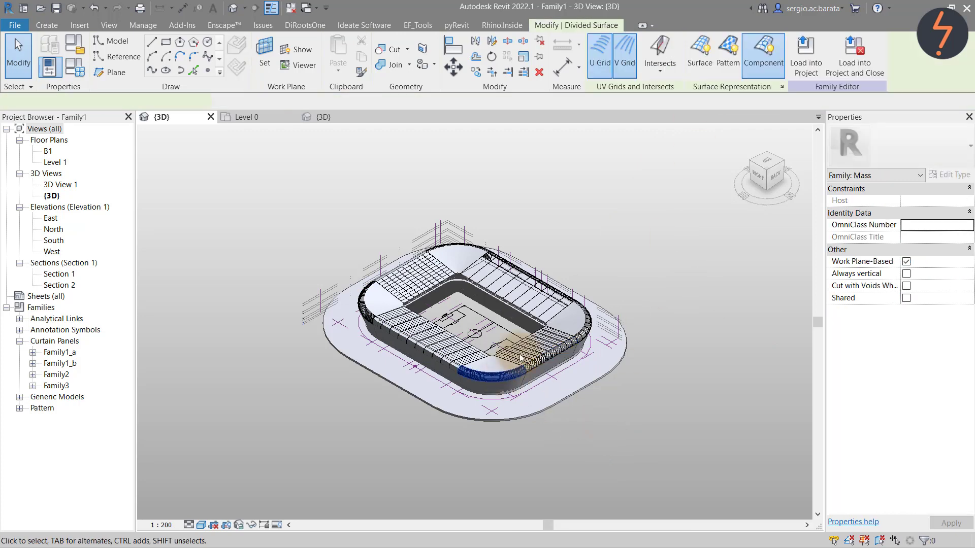
left_click(730, 75)
left_click(728, 55)
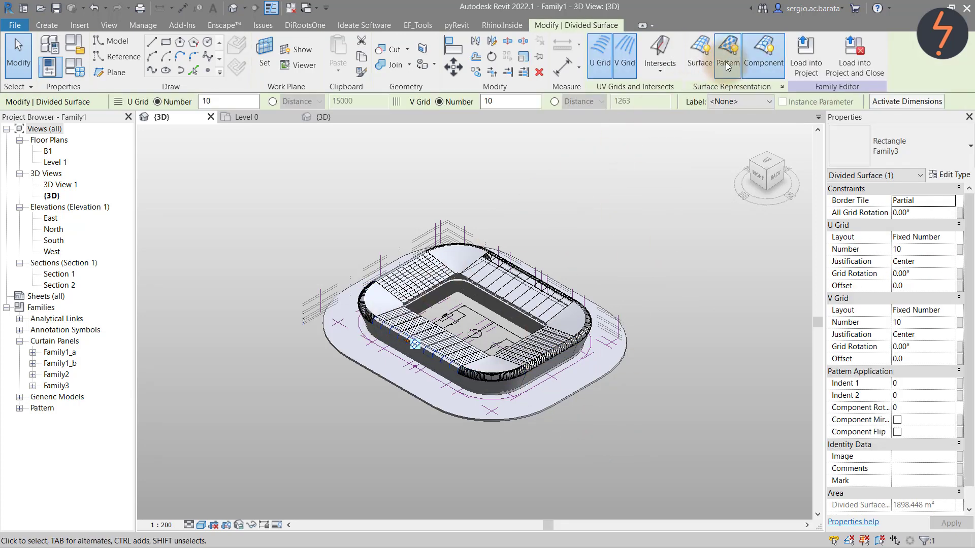
left_click(671, 149)
Divide the last unpanelled rounded edge surface on the stadium's short side and apply the Rectangle Family3 panel to it
left_click(751, 164)
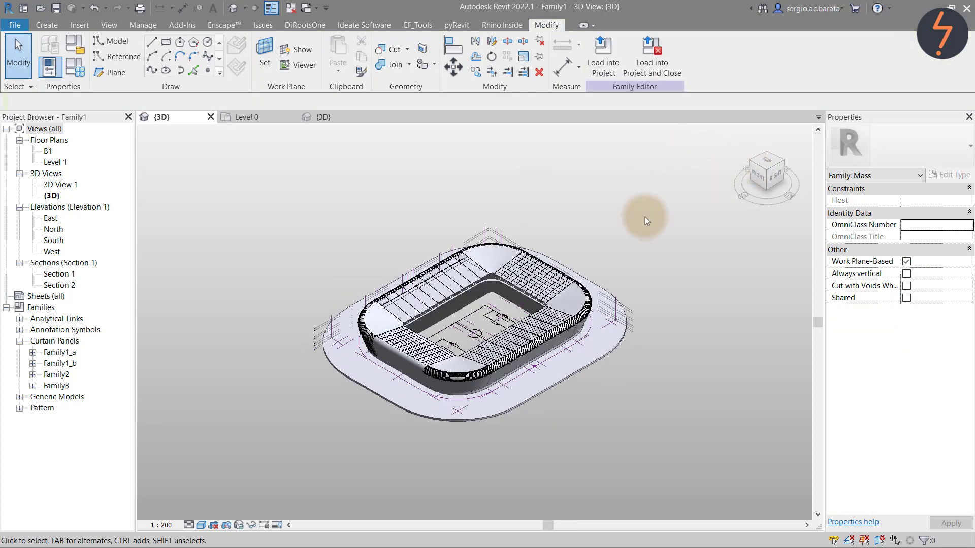
left_click(406, 332)
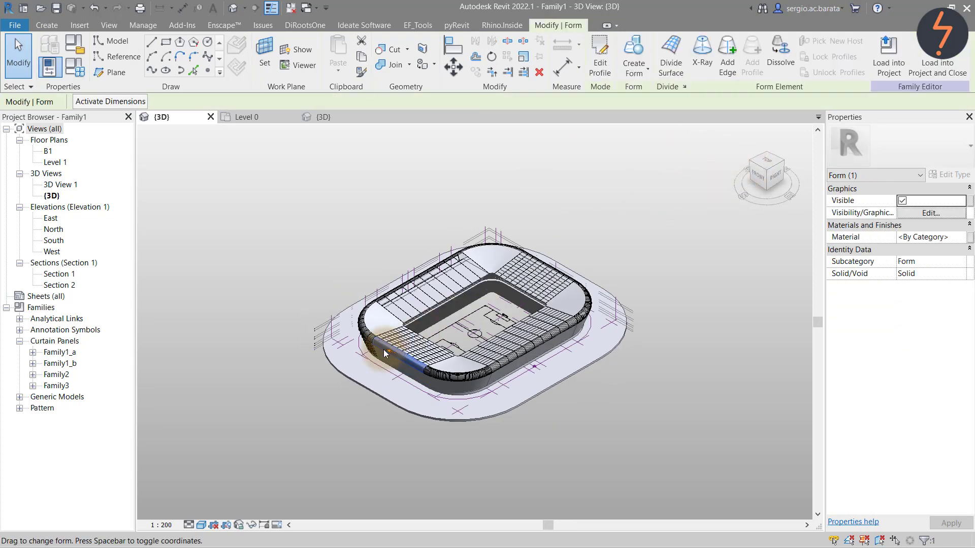
left_click(673, 66)
left_click(901, 139)
scroll(893, 304, "down", 1)
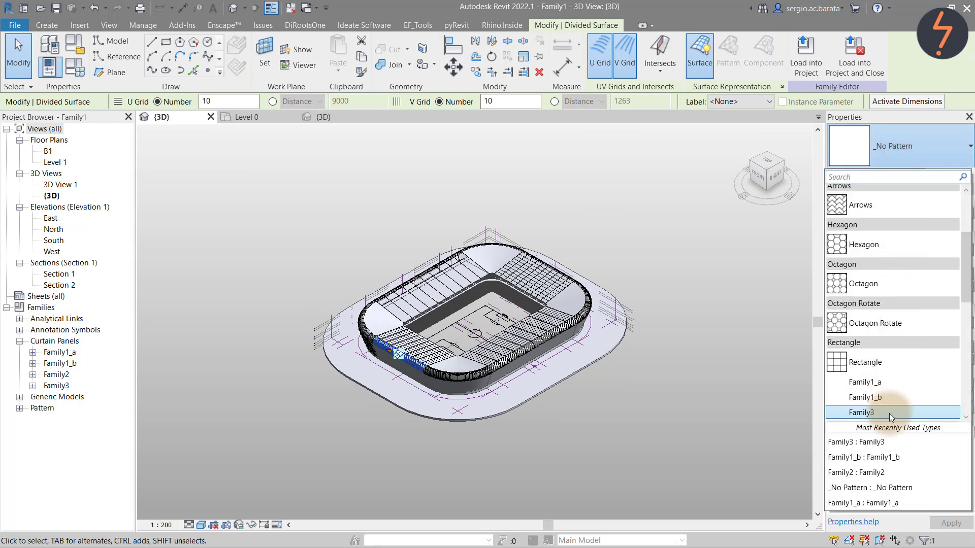
left_click(889, 413)
left_click(632, 434)
Turn on the pattern display for the last short-side edge surface and the first panelled flat roof surface on the long side
left_click(392, 356)
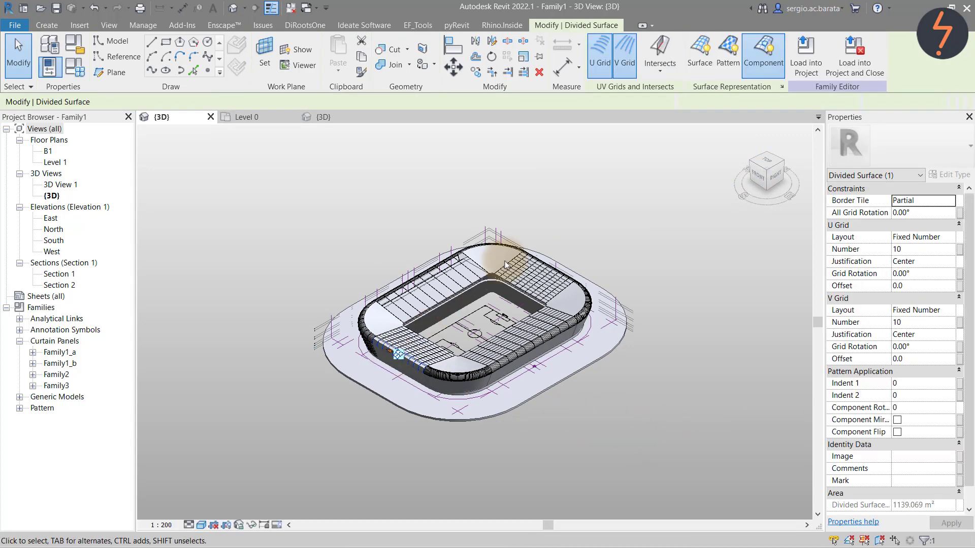
left_click(620, 174)
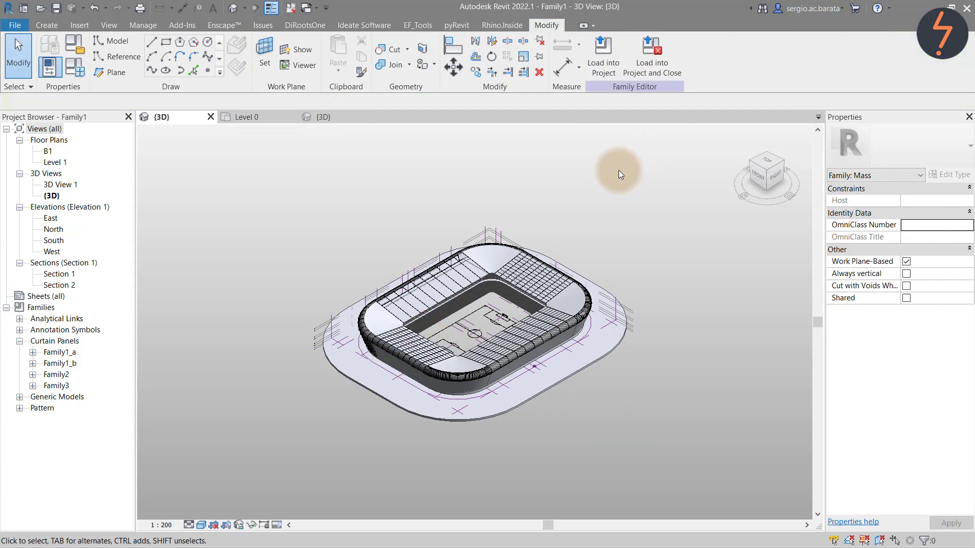
left_click(474, 267)
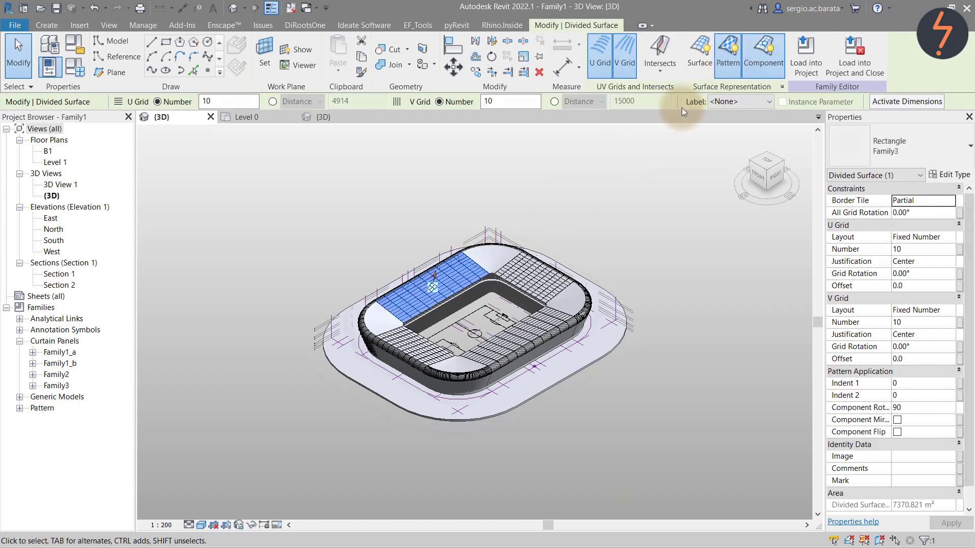
left_click(612, 169)
Divide the three remaining undivided corner facade surfaces of the stadium mass together
left_click(474, 404)
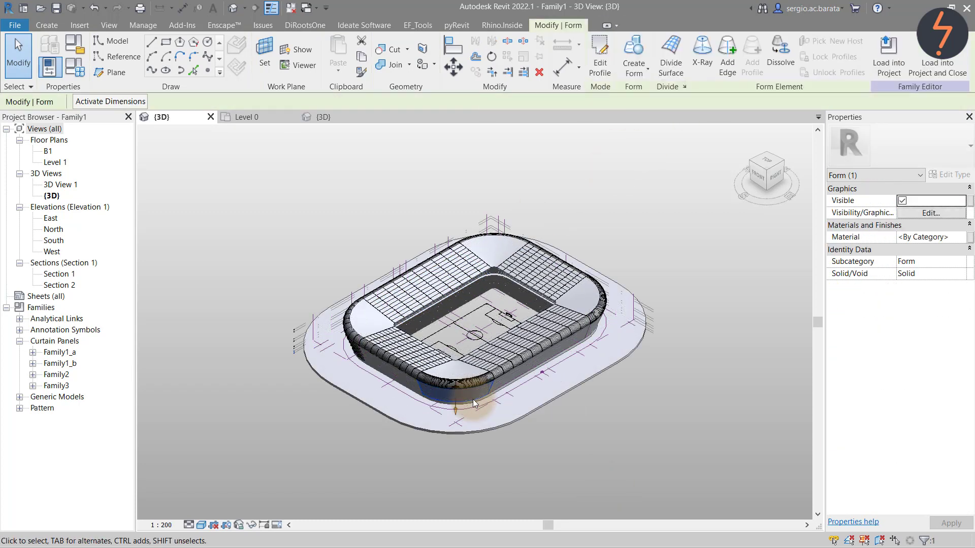
left_click(784, 164)
left_click(532, 424, "ctrl")
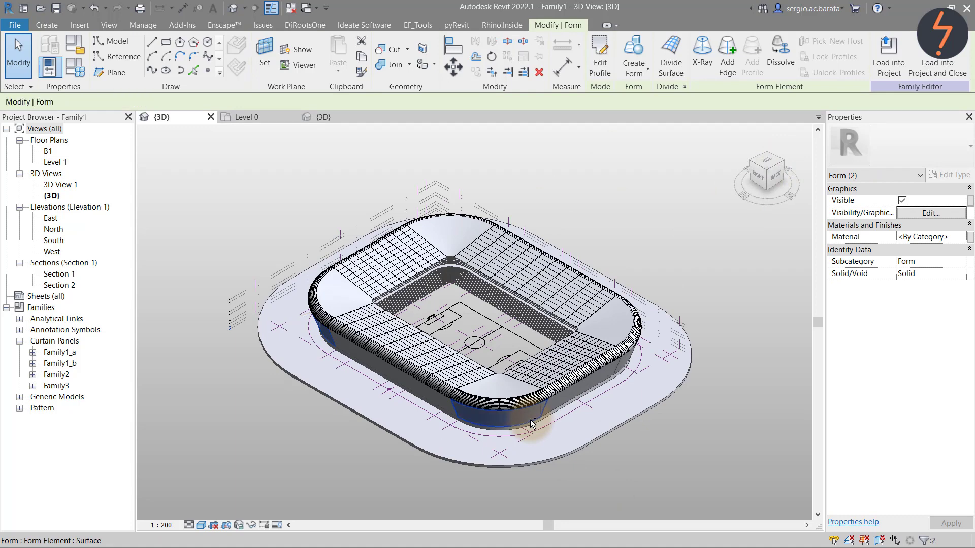
middle_click_drag(531, 422, 501, 401, "shift")
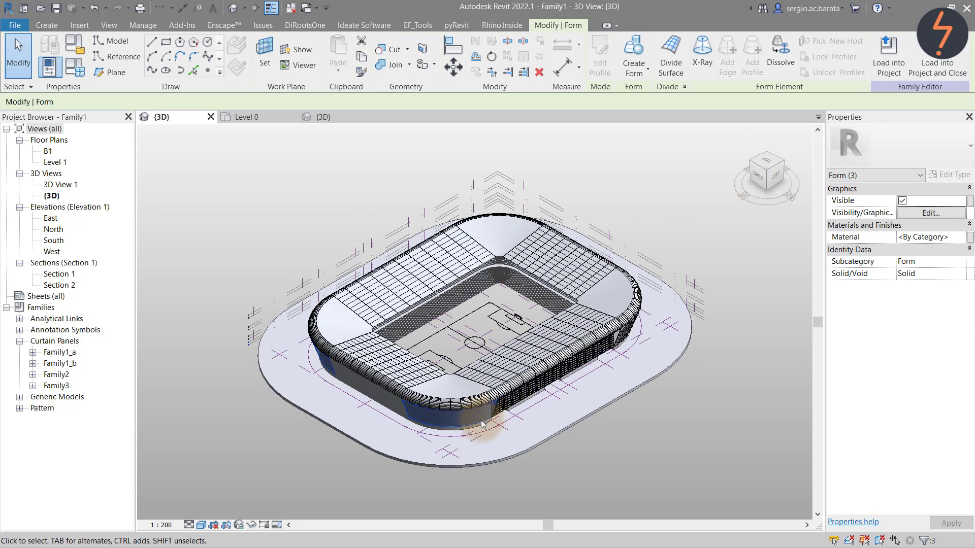
left_click(676, 64)
Set the V grid number of the three divided corner facades to 20 and apply the Rhomboid Family2 panel with component rotation 90
left_click(923, 318)
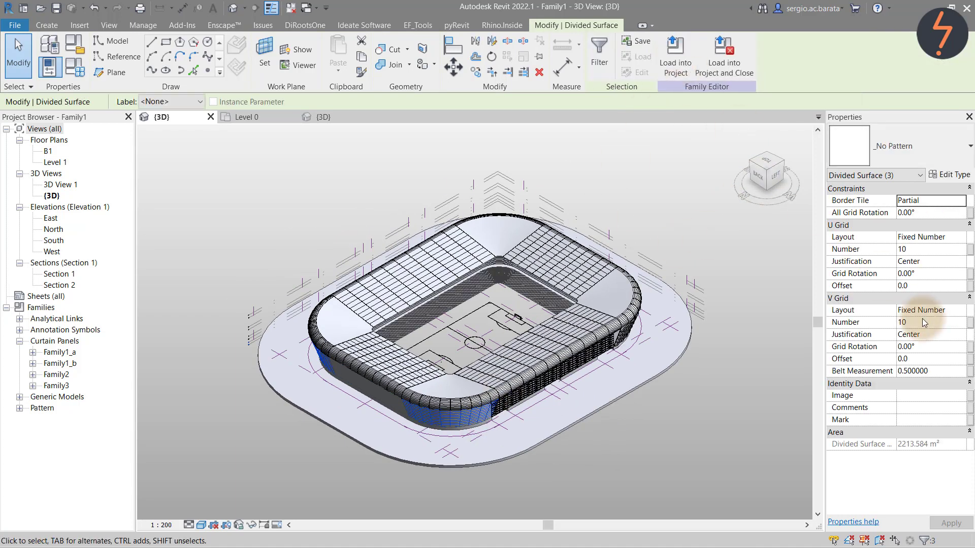
type("20")
left_click(911, 147)
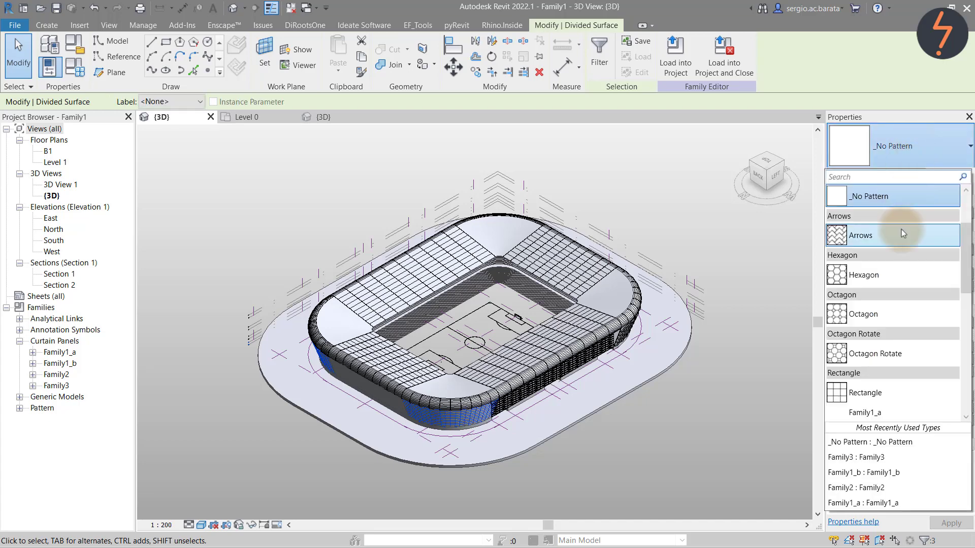
scroll(899, 239, "down", 3)
left_click(901, 379)
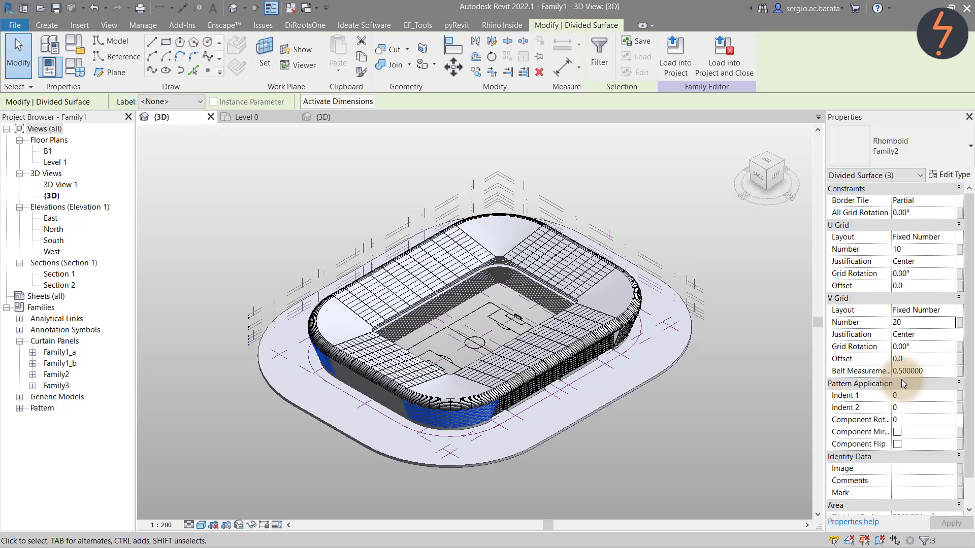
left_click(916, 419)
left_click(943, 523)
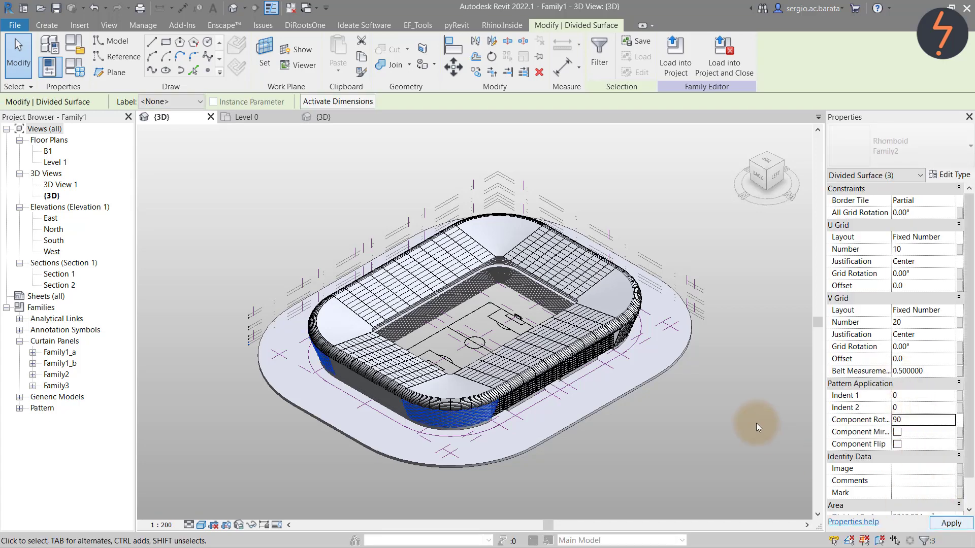
Temporarily isolate the category of the divided corner facade surface in the 3D view
left_click(464, 431)
key("c")
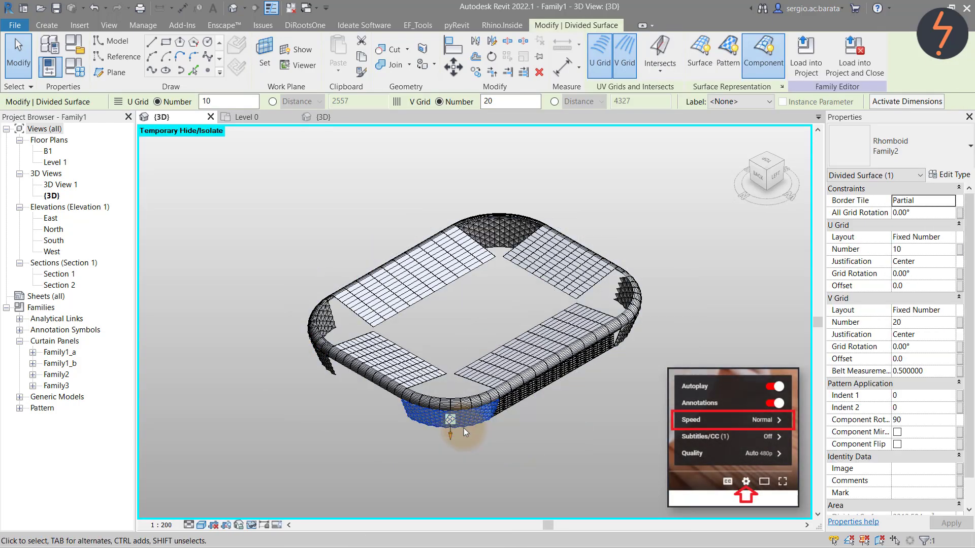
left_click(470, 471)
Delete the clipped Family2 border panels along one side edge of the nearest corner facade
right_click(357, 413)
left_click(382, 330)
left_click_drag(382, 333, 514, 447)
left_click(233, 290)
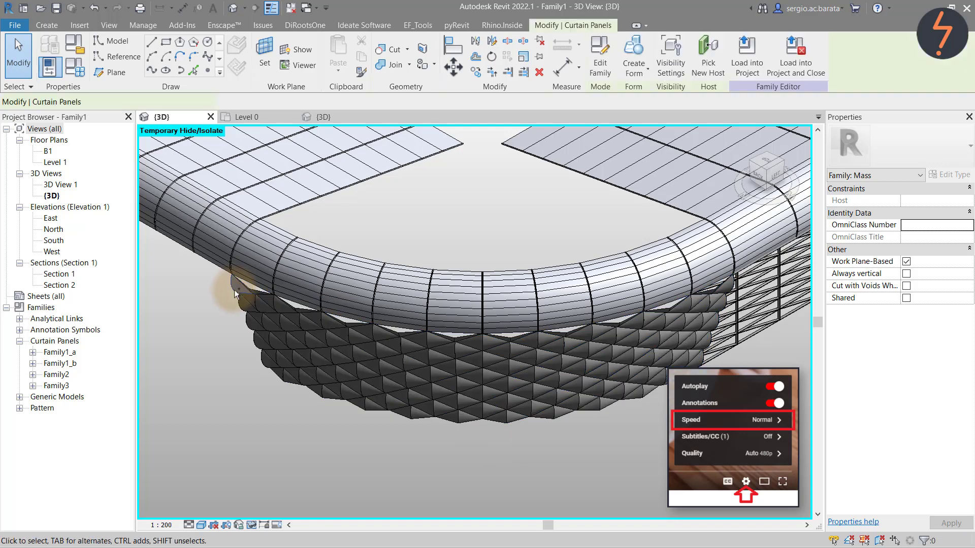
left_click(240, 307, "ctrl")
left_click(244, 324, "ctrl")
left_click(254, 348, "ctrl")
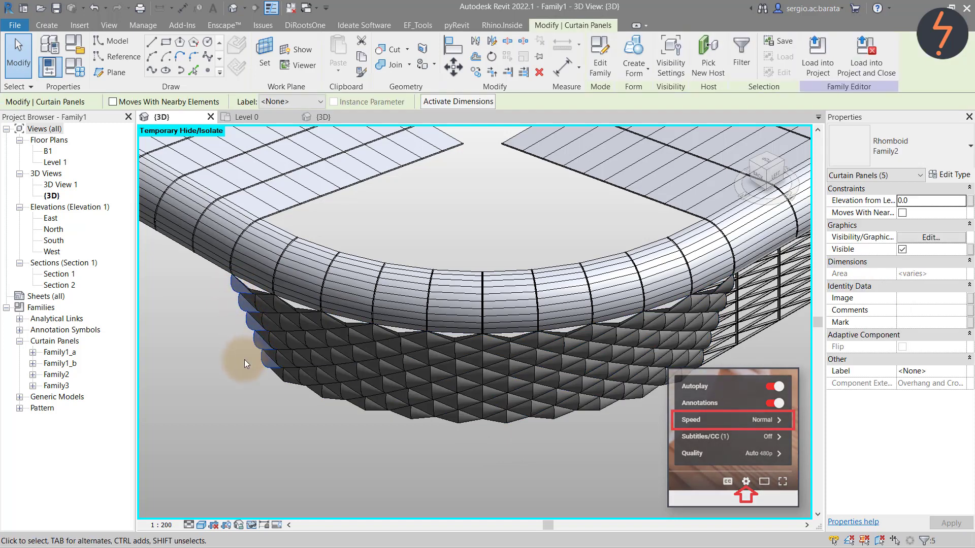
left_click(245, 360)
Delete the row of partial Family2 panels along the top edge of the same corner facade
left_click(301, 310)
left_click(351, 322, "ctrl")
left_click(404, 334, "ctrl")
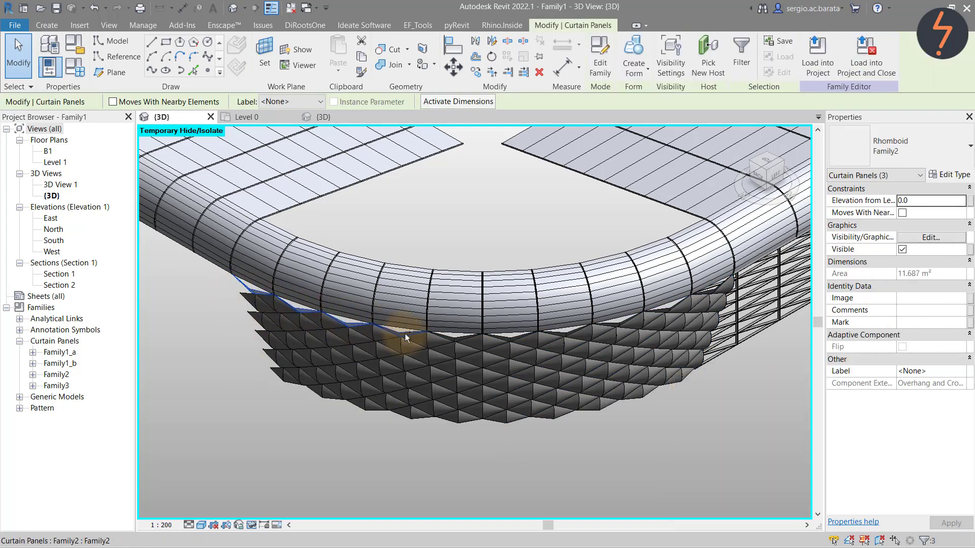
left_click(470, 338, "ctrl")
left_click(523, 337, "ctrl")
left_click(564, 330, "ctrl")
left_click(615, 323, "ctrl")
left_click(660, 311, "ctrl")
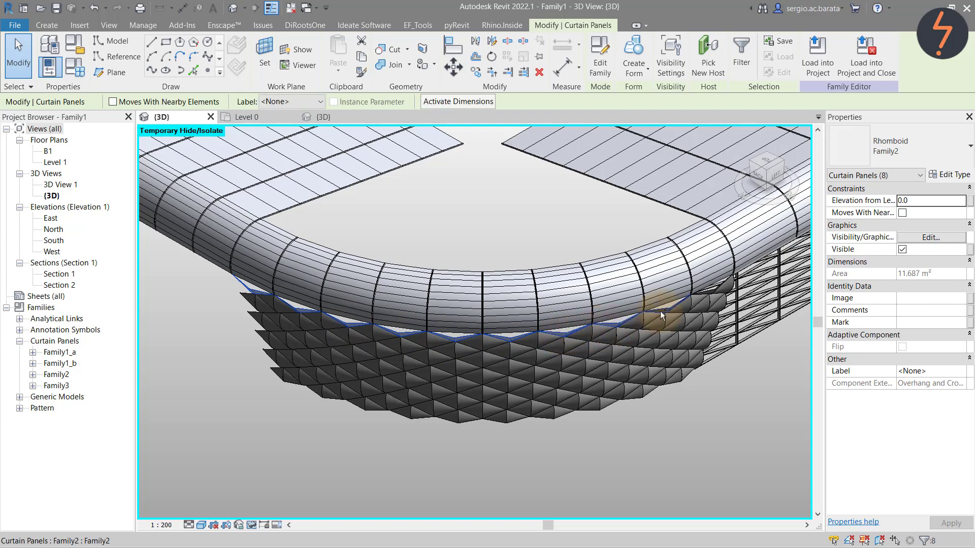
left_click(705, 292)
Delete the clipped Family2 border panels along the opposite side edge of this corner facade
left_click(718, 330)
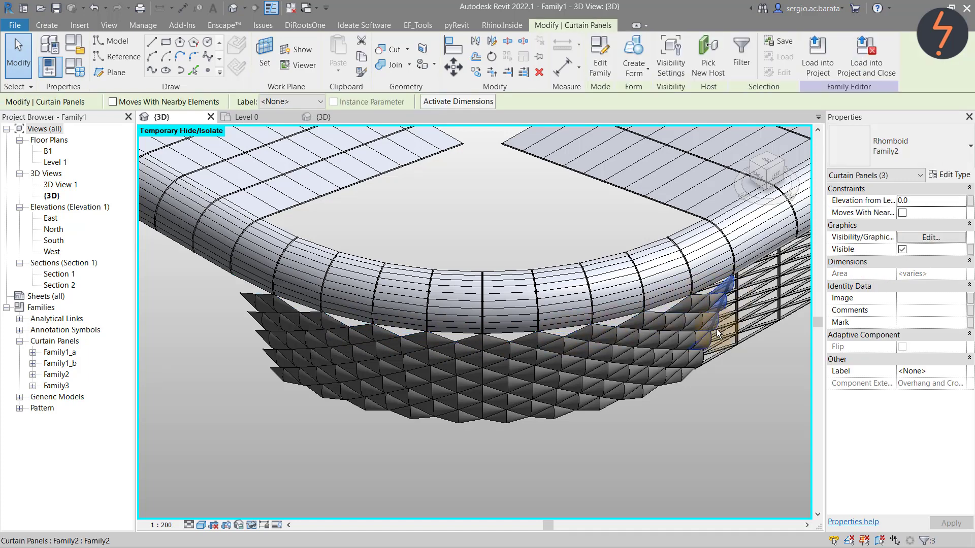
left_click(702, 361)
left_click(709, 347)
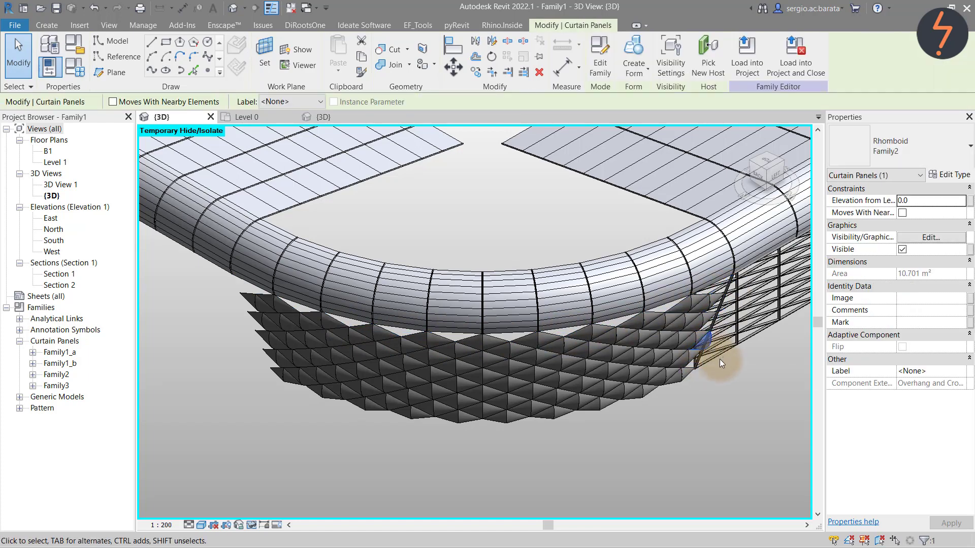
left_click(720, 358)
Delete the clipped Family2 border panels along one side edge of the second newly panelled corner facade
left_click(752, 165)
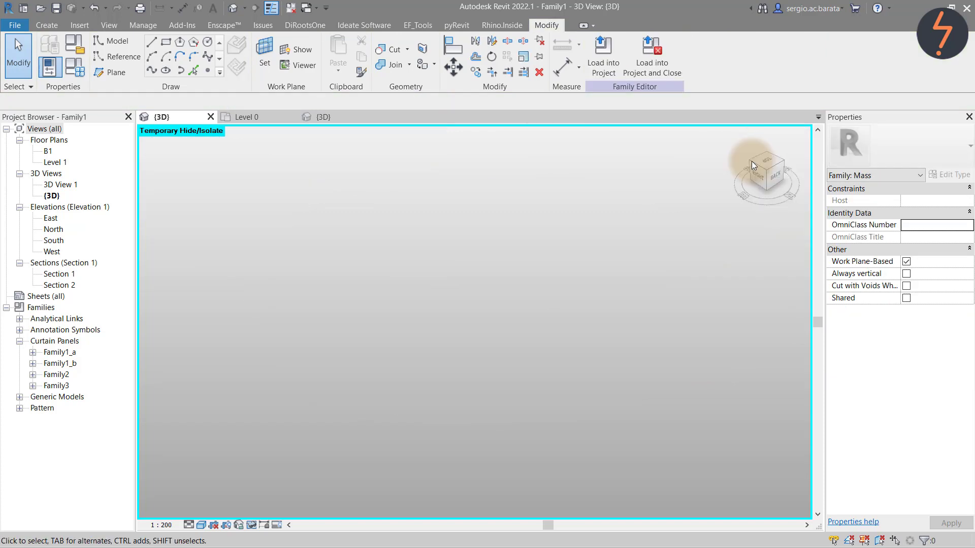
right_click(405, 431)
left_click(445, 351)
left_click_drag(445, 351, 539, 457)
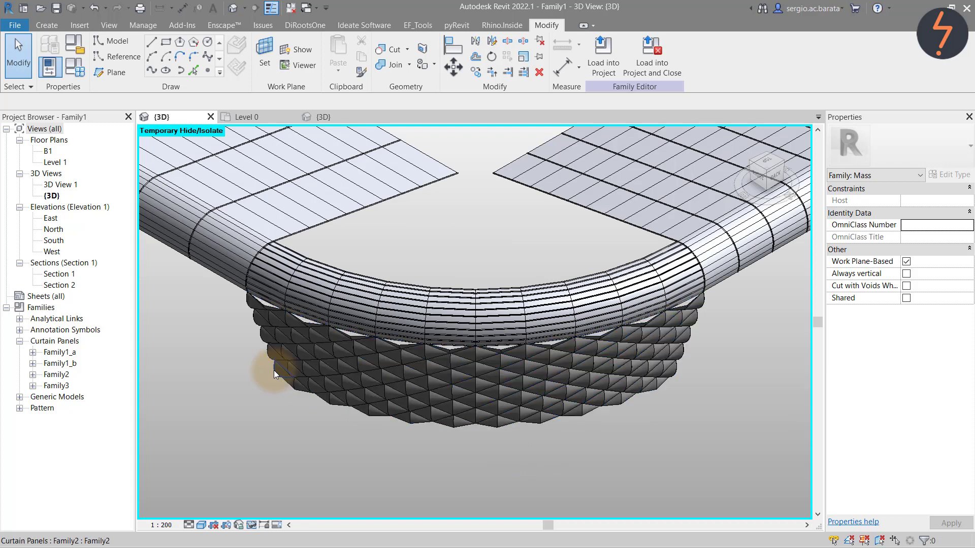
left_click_drag(273, 371, 257, 321)
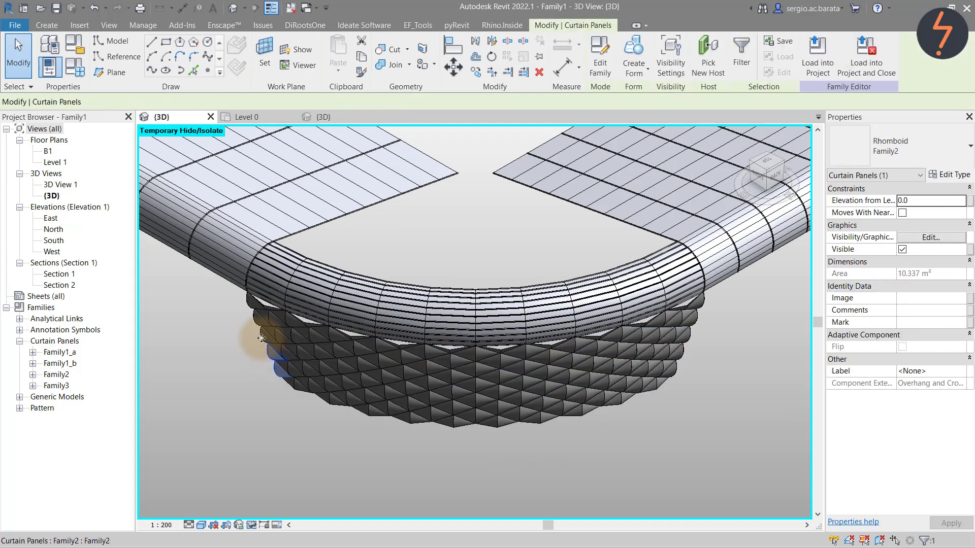
left_click(248, 302)
Delete the partial Family2 panels along the second corner facade's top edge and the clipped ones along its other side edge
left_click(272, 307)
left_click(348, 335, "ctrl")
left_click(448, 348, "ctrl")
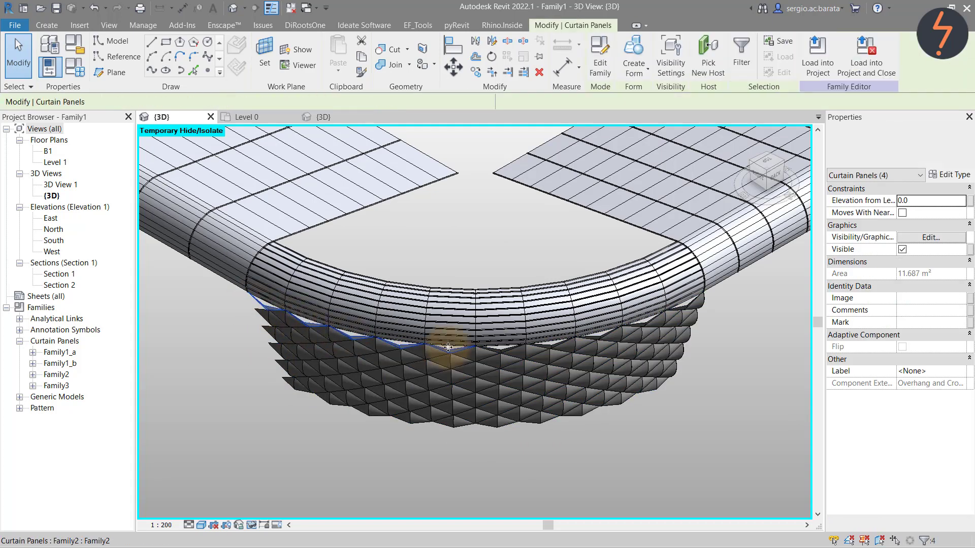
left_click(500, 351, "ctrl")
left_click(548, 347, "ctrl")
left_click(599, 338, "ctrl")
left_click(646, 325, "ctrl")
left_click(686, 308, "ctrl")
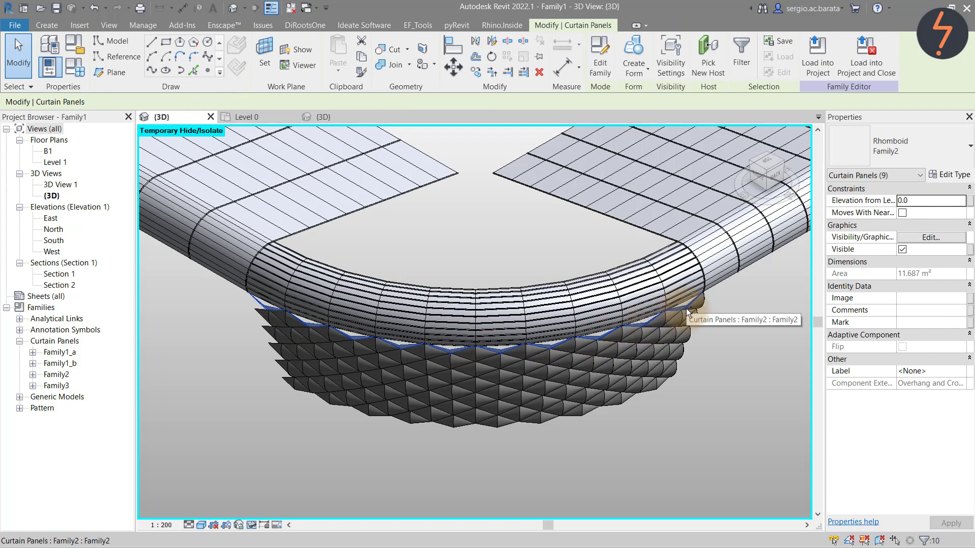
key("Escape")
left_click_drag(706, 303, 690, 334)
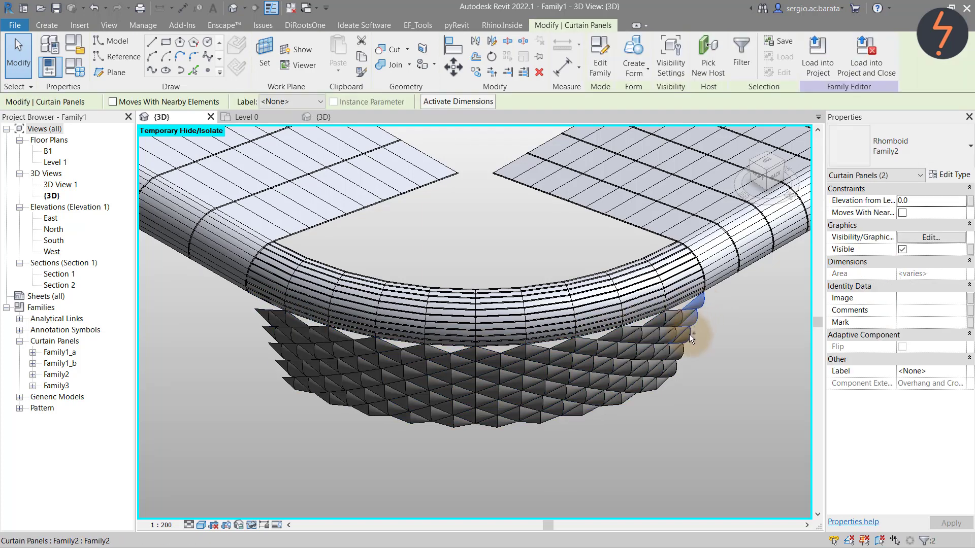
key("Delete")
Delete the clipped Family2 border panels along one side edge of the third newly panelled corner facade
right_click(697, 399)
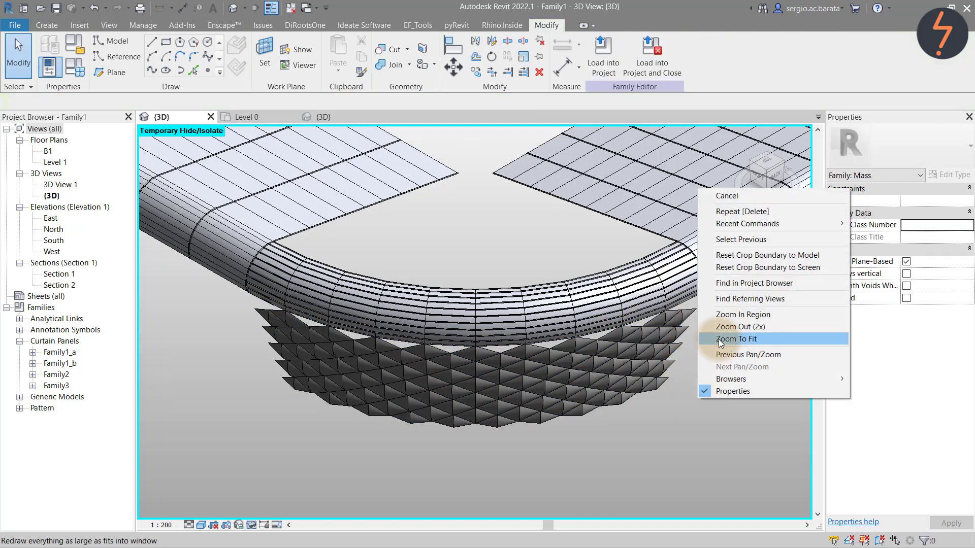
left_click(720, 338)
left_click_drag(751, 164, 516, 273)
right_click(286, 379)
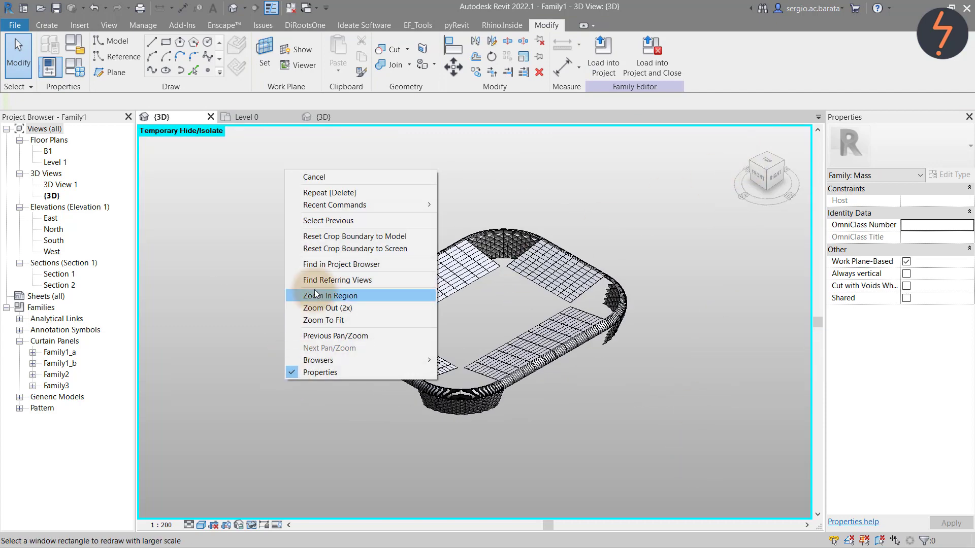
left_click(315, 295)
left_click_drag(370, 335, 514, 447)
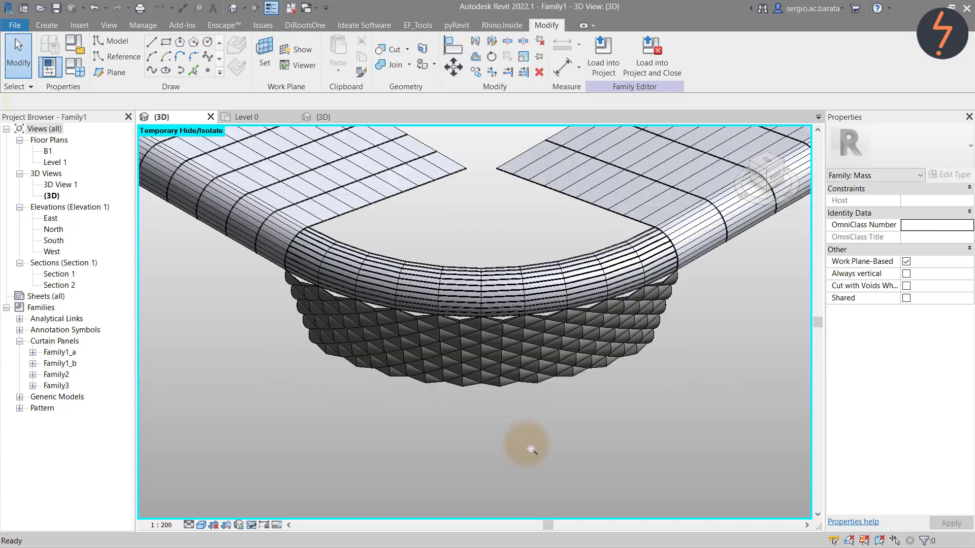
left_click(309, 336)
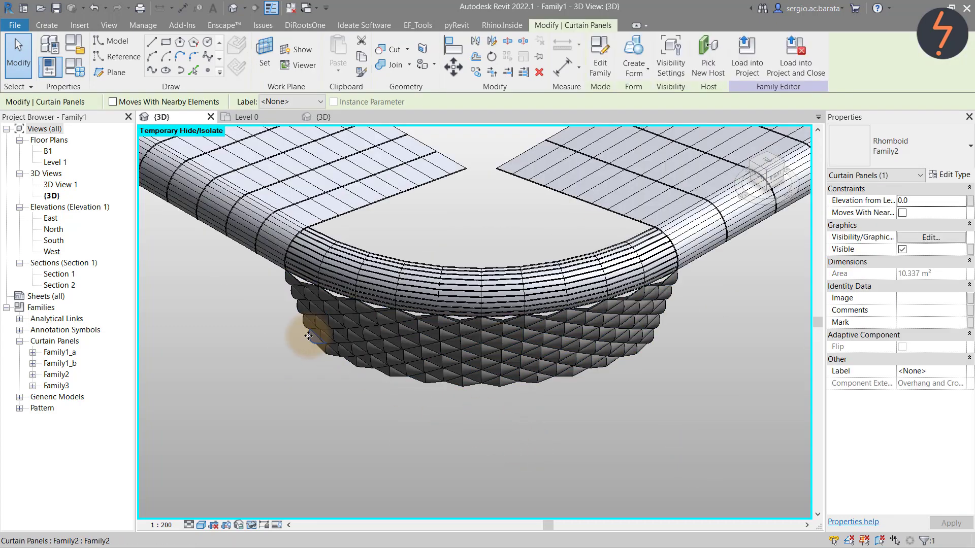
left_click(303, 307, "ctrl")
left_click(296, 292, "ctrl")
left_click(292, 279, "ctrl")
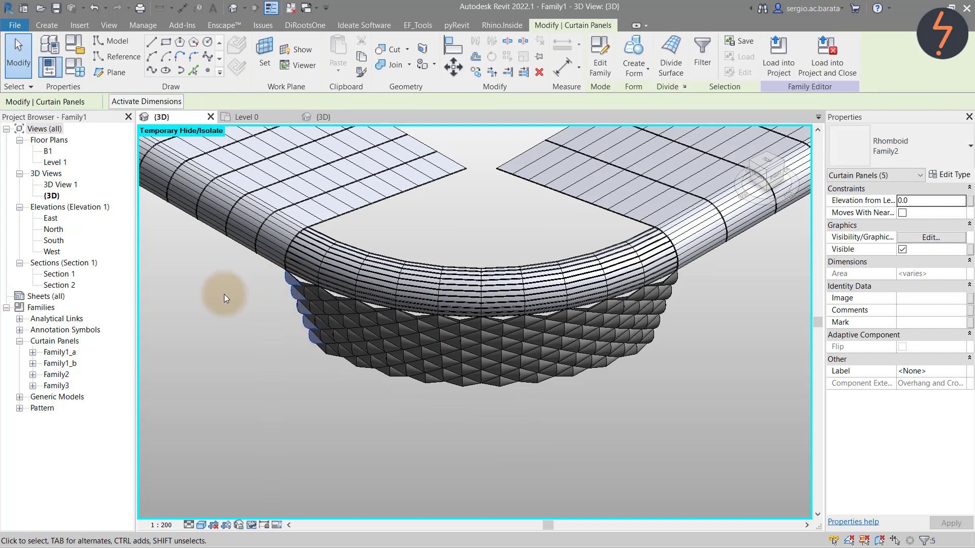
left_click(223, 294)
Delete the row of partial Family2 panels along the third corner facade's top edge
left_click(294, 282)
left_click(373, 306, "ctrl")
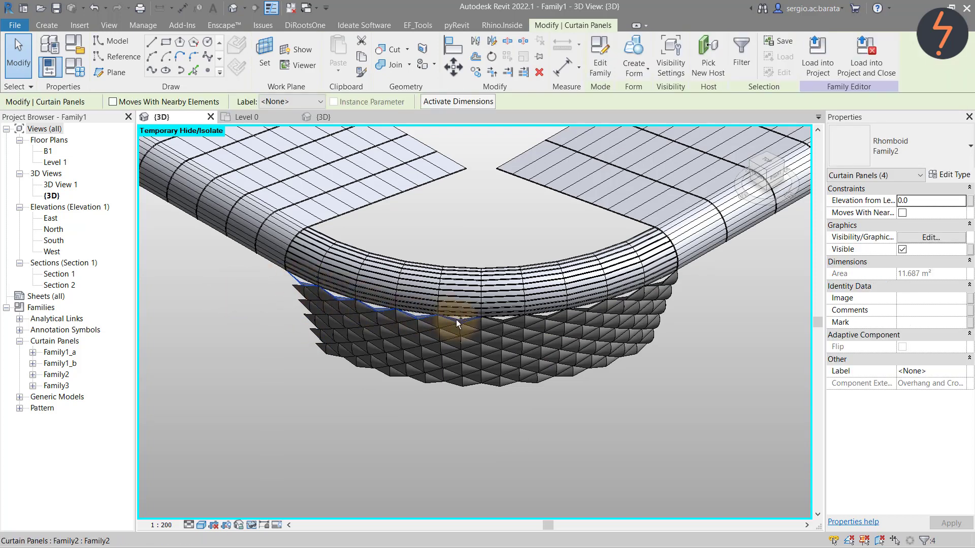
left_click(501, 322, "ctrl")
left_click(583, 310, "ctrl")
left_click(635, 300, "ctrl")
left_click(667, 284, "ctrl")
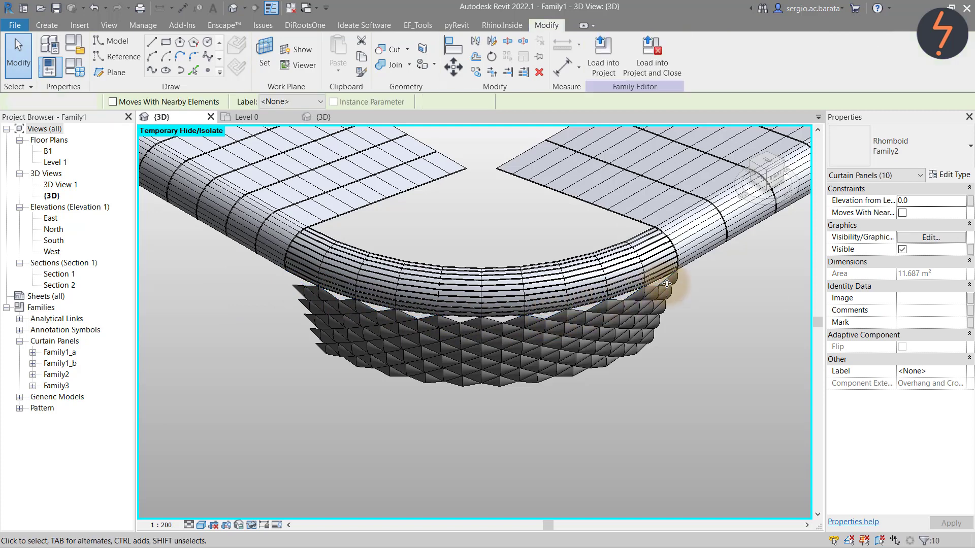
Delete the clipped Family2 border panels along the third corner facade's remaining side edge
left_click(681, 279)
left_click(672, 292)
left_click(665, 318, "ctrl")
left_click(652, 346, "ctrl")
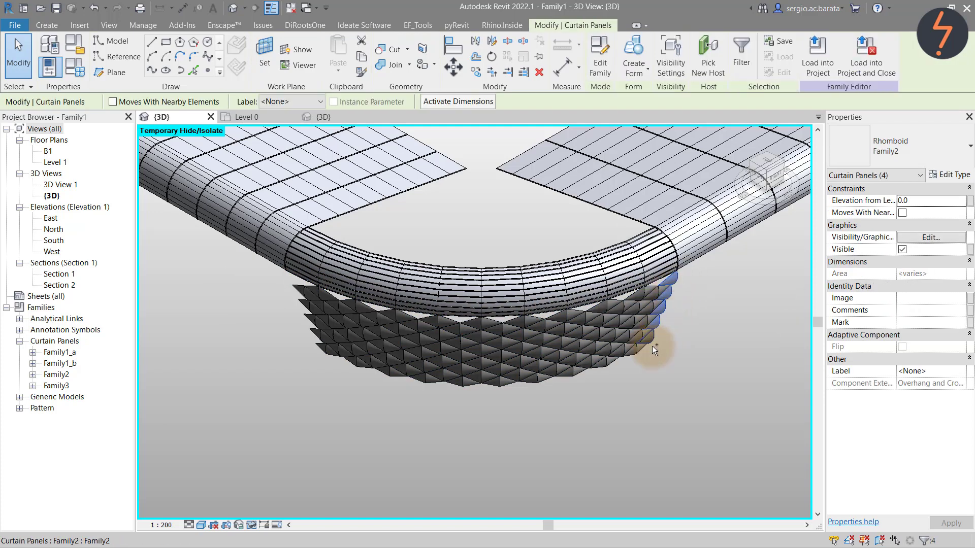
left_click(729, 337)
Reset the temporary hide/isolate of the 3D view to show the whole stadium and close the inactive views
right_click(730, 337)
left_click(762, 488)
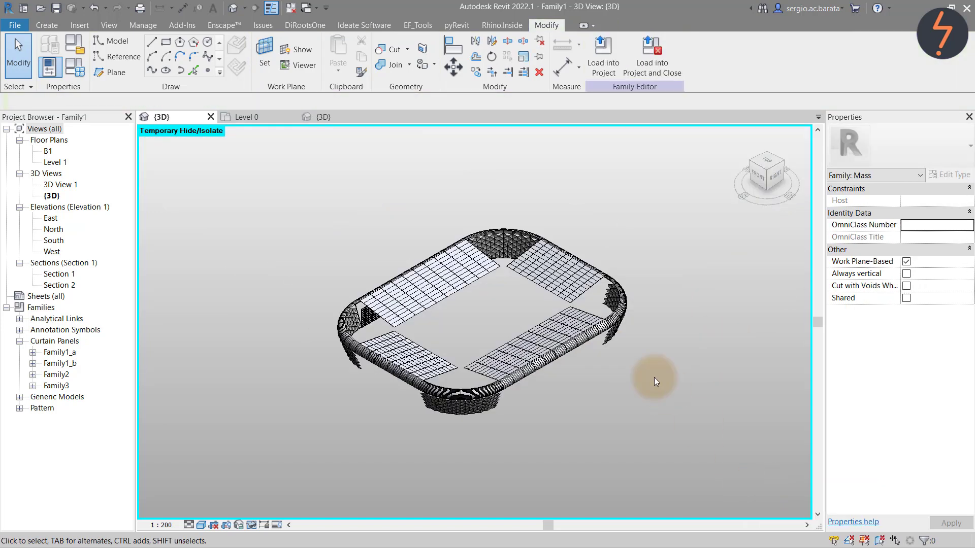
key("h")
key("r")
key("c")
key("i")
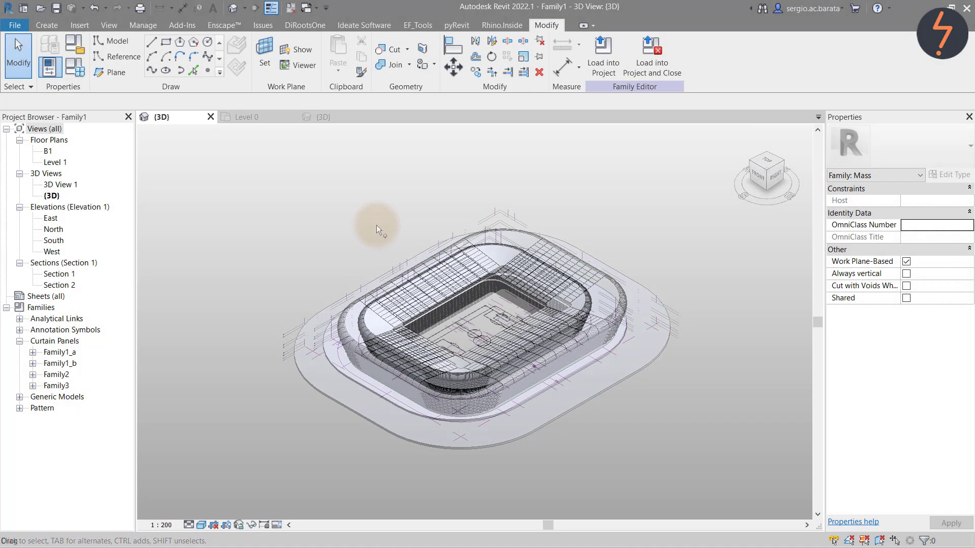
scroll(376, 225, "down", 2)
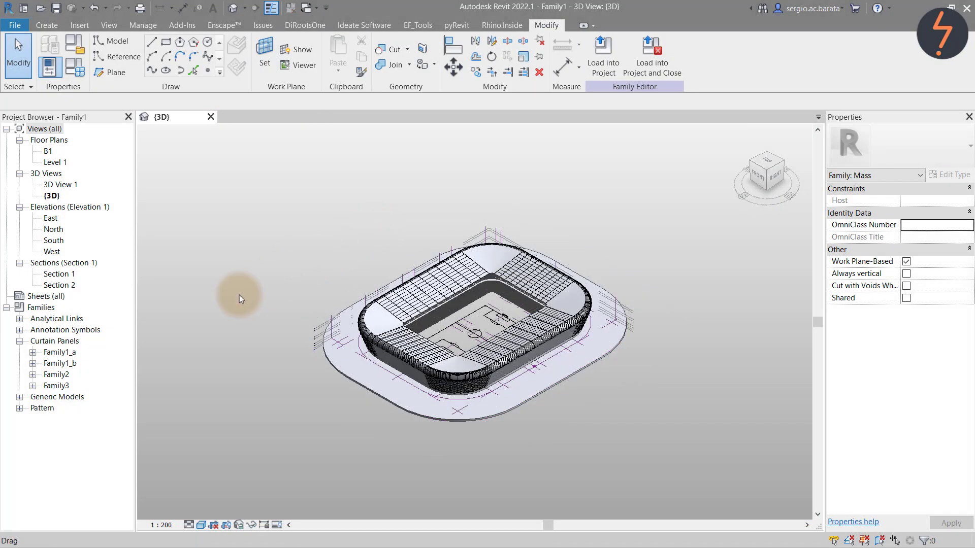
Open the Family3 curtain panel family for editing and save it as a new family file named Family4
right_click(61, 386)
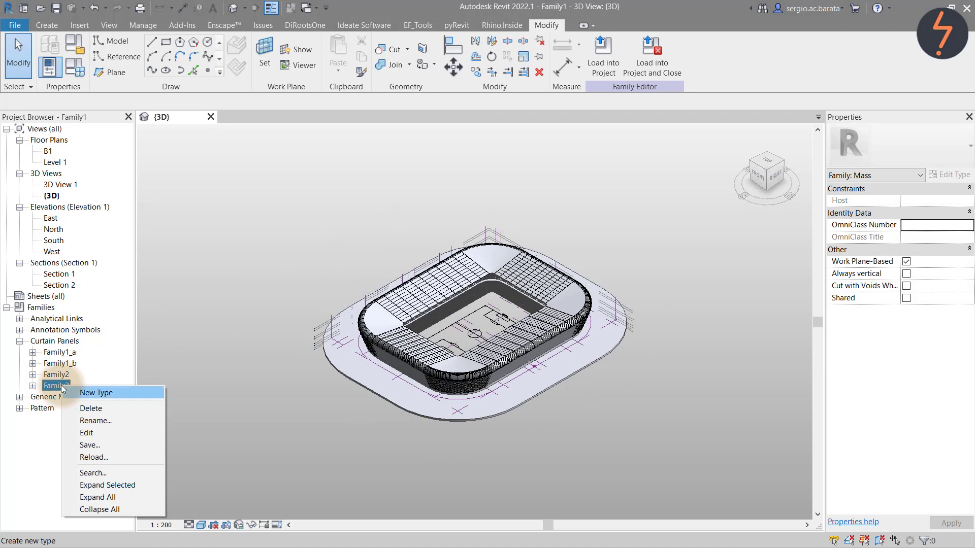
left_click(87, 433)
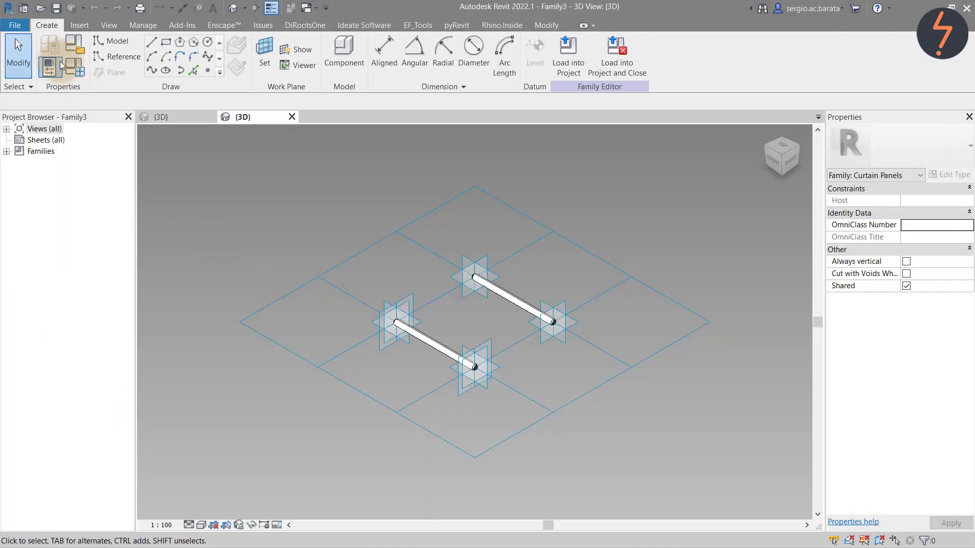
left_click(15, 24)
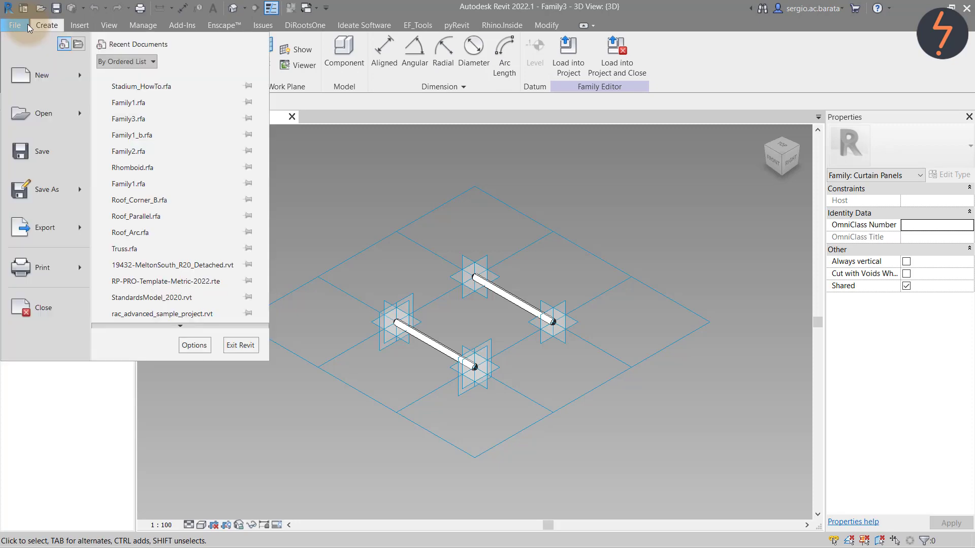
mouse_move(77, 189)
left_click(119, 179)
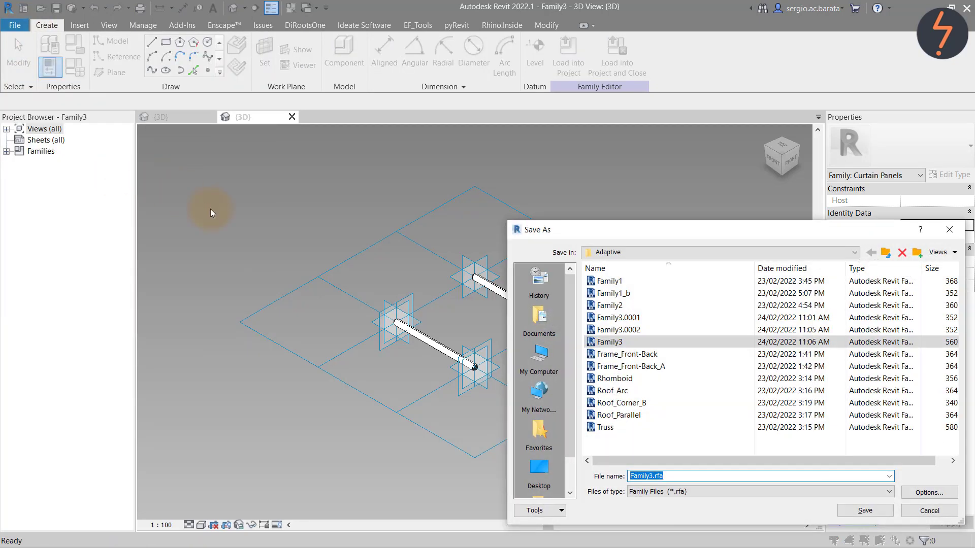
left_click(680, 476)
key("BackSpace")
key("BackSpace")
key("BackSpace")
key("BackSpace")
key("BackSpace")
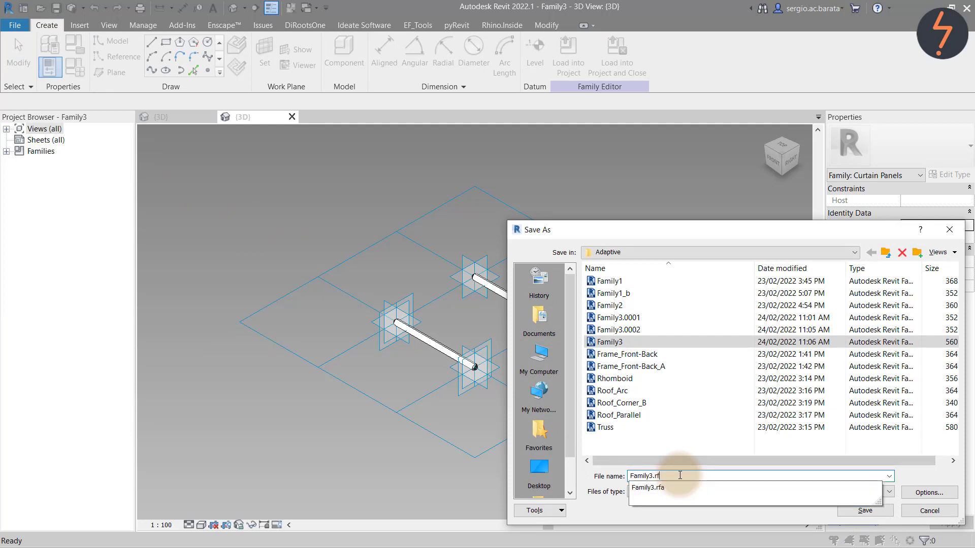
type("4")
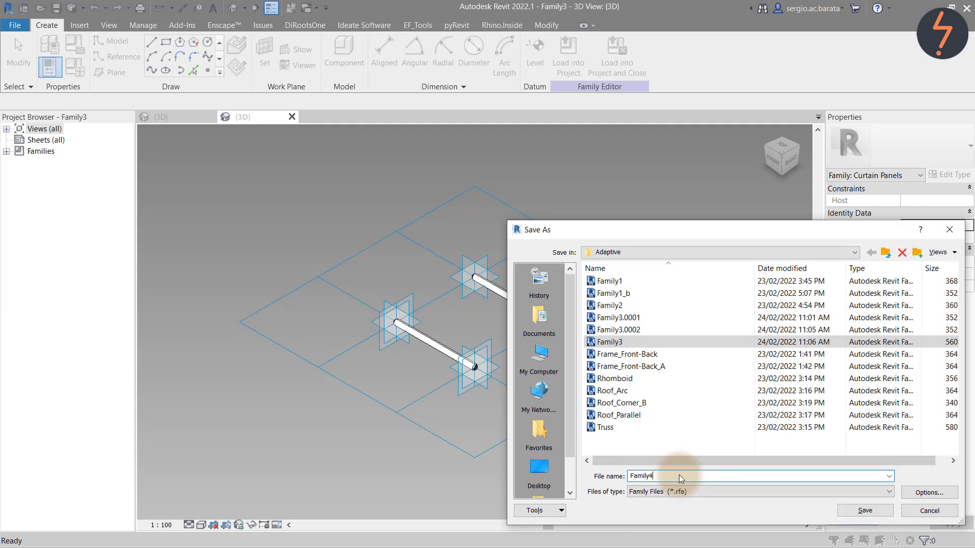
left_click(865, 511)
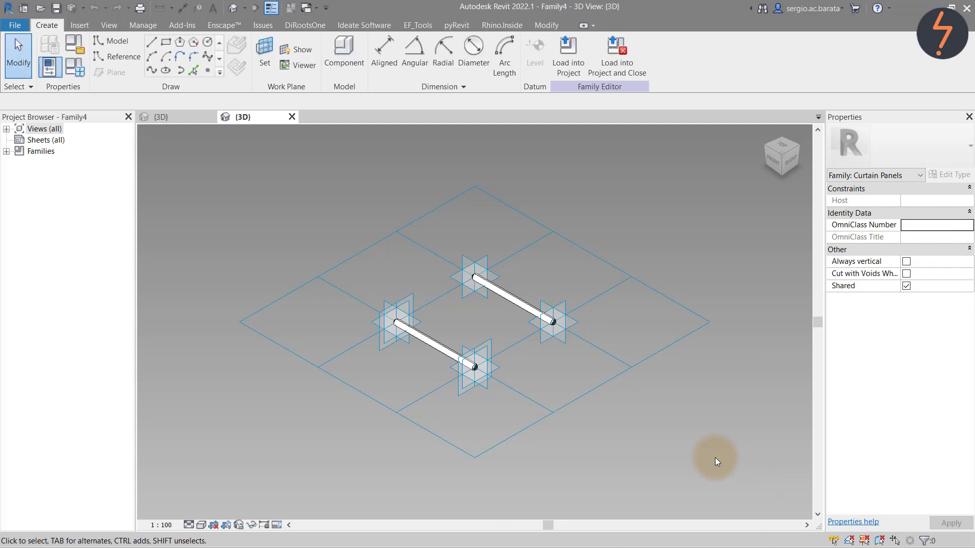
Dissolve the two solid tube forms of the panel back into their profiles and reference lines
left_click(516, 309)
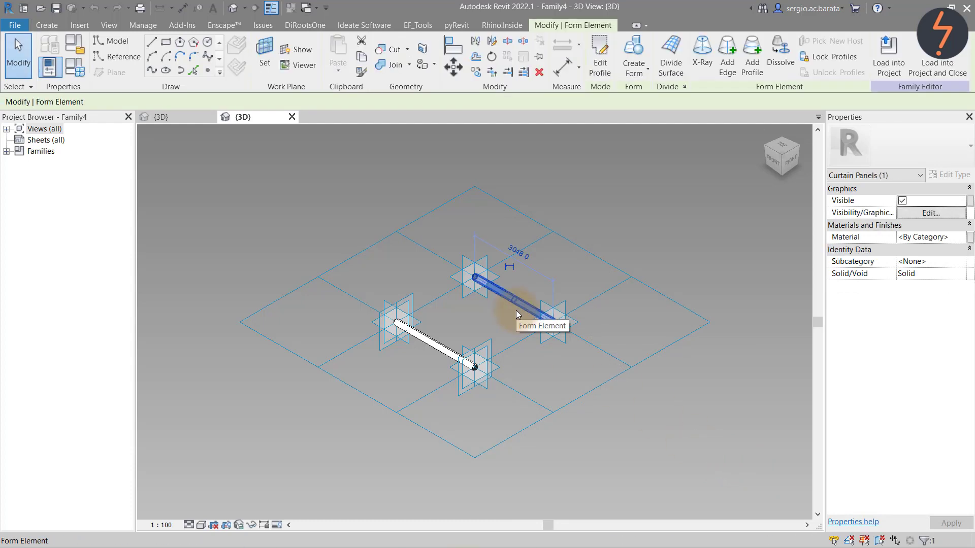
left_click(782, 57)
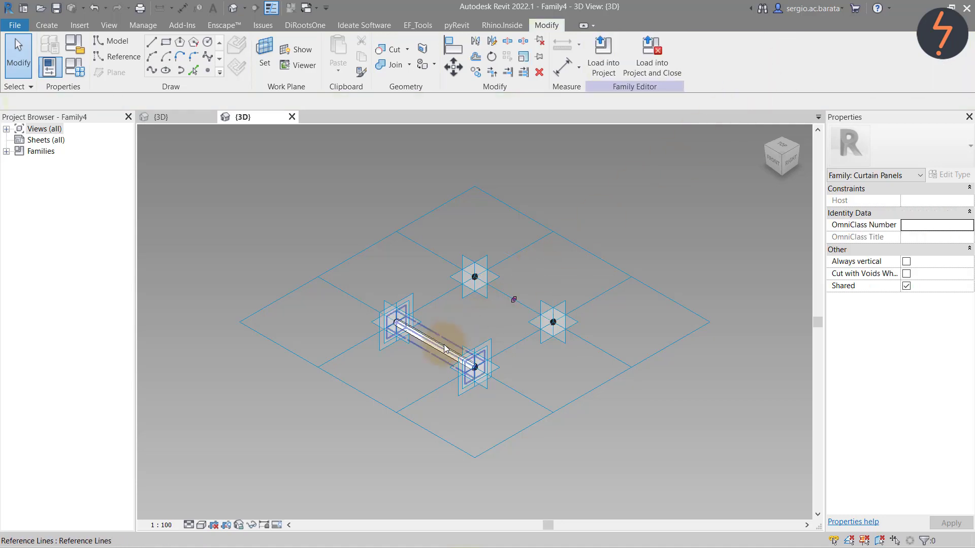
left_click(445, 347)
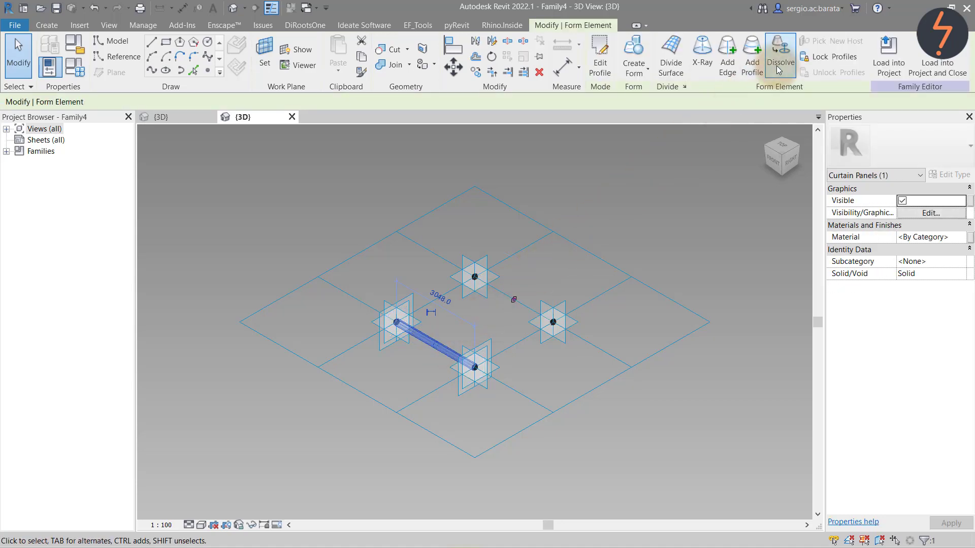
left_click(776, 65)
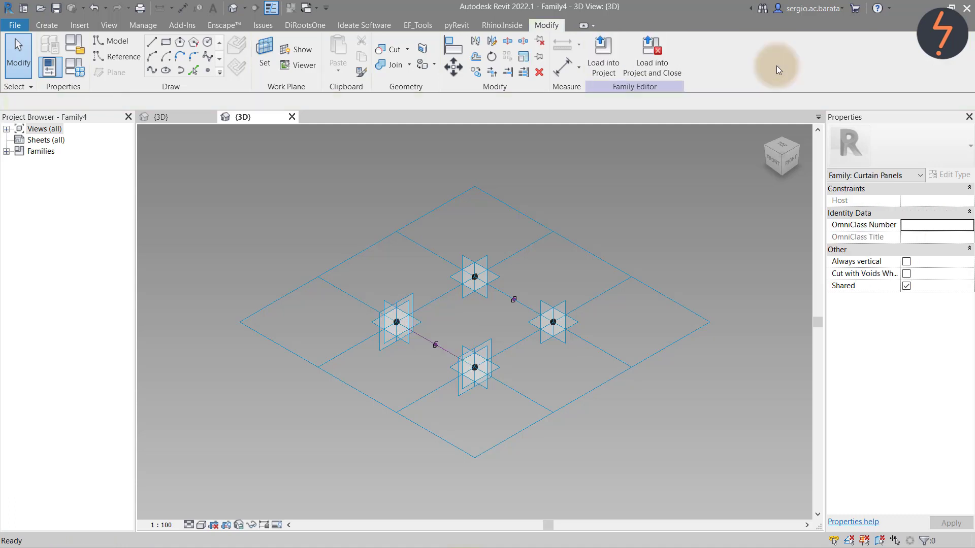
Dissolve the reference line between adaptive points 3 and 4 and delete the circular profile at its midpoint
left_click(517, 280)
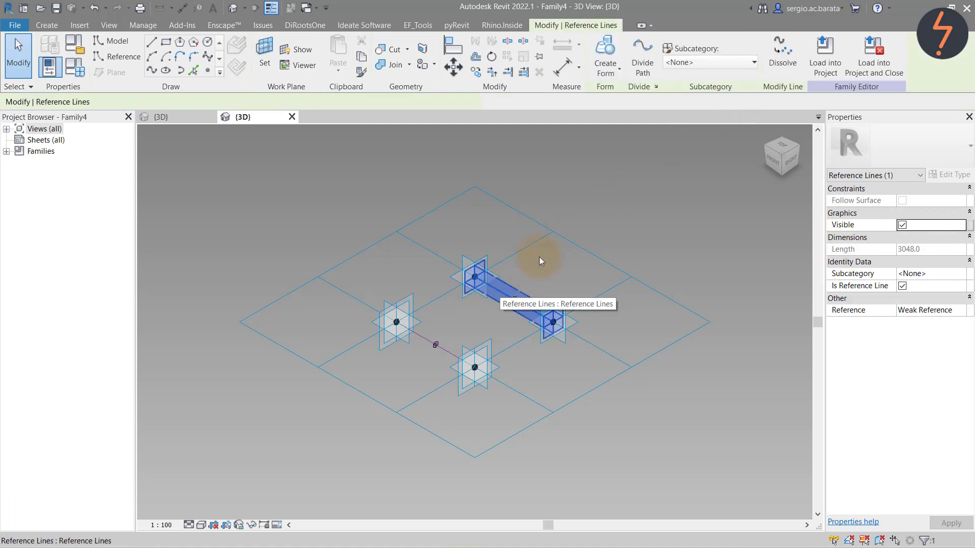
left_click(777, 65)
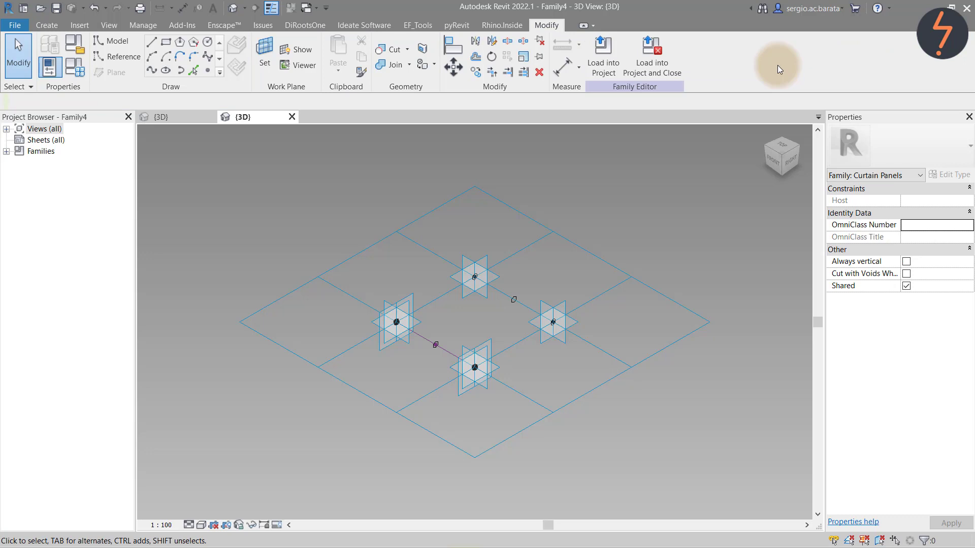
left_click(522, 308)
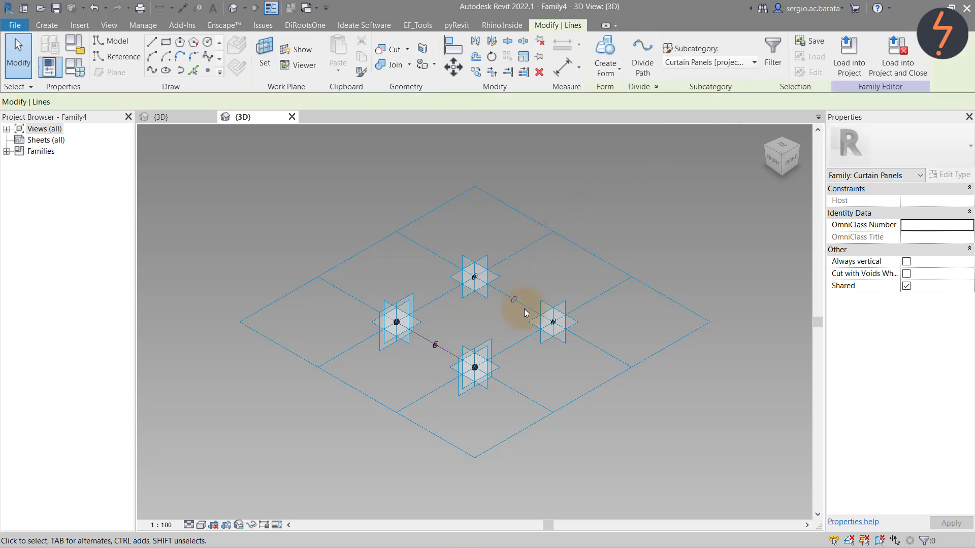
key("Delete")
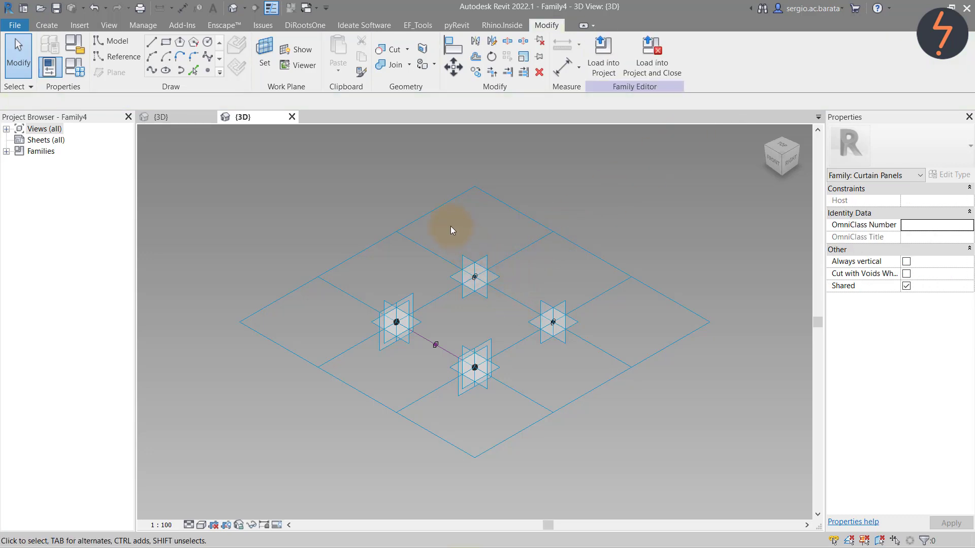
Filter the selection around adaptive points 3 and 4 to Lines (Curtain Panels) only and delete those leftover circles
left_click_drag(450, 227, 581, 346)
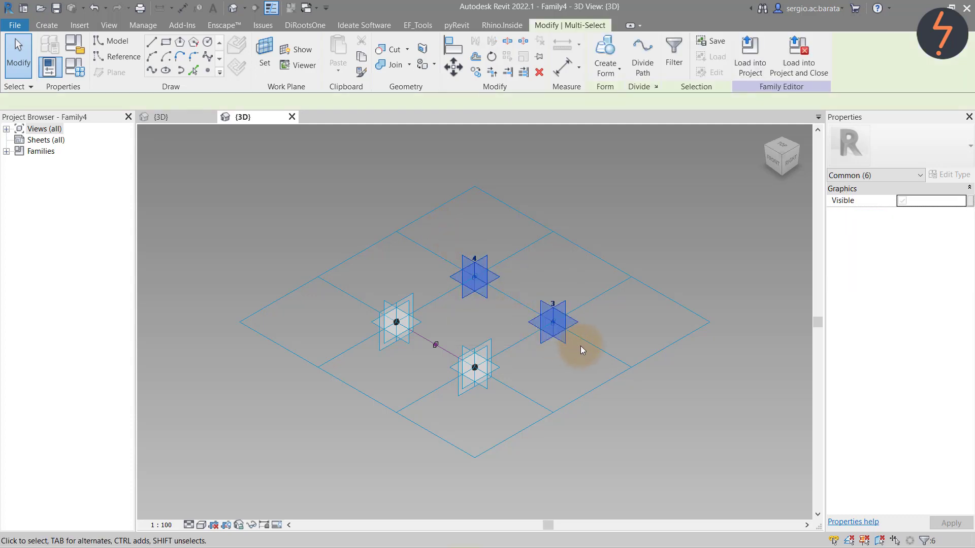
left_click(925, 542)
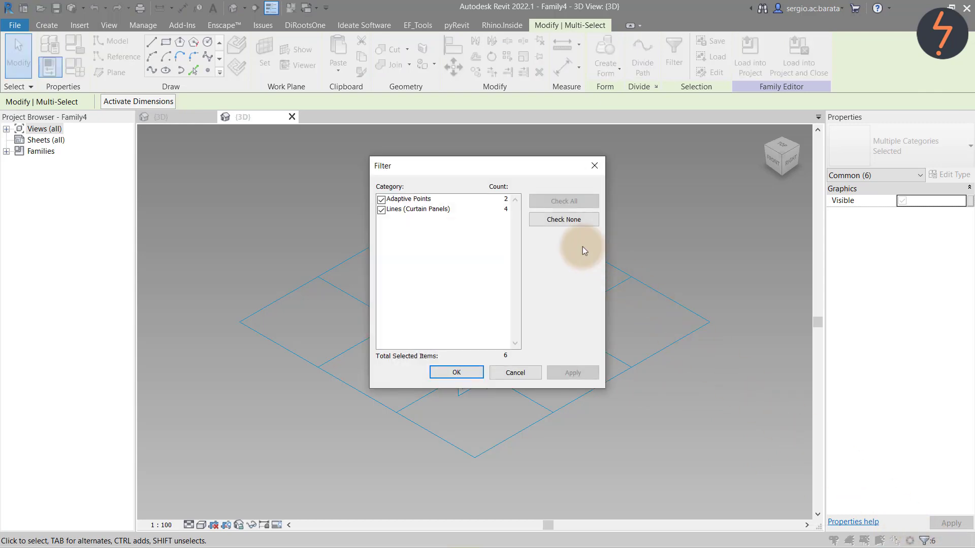
left_click(553, 221)
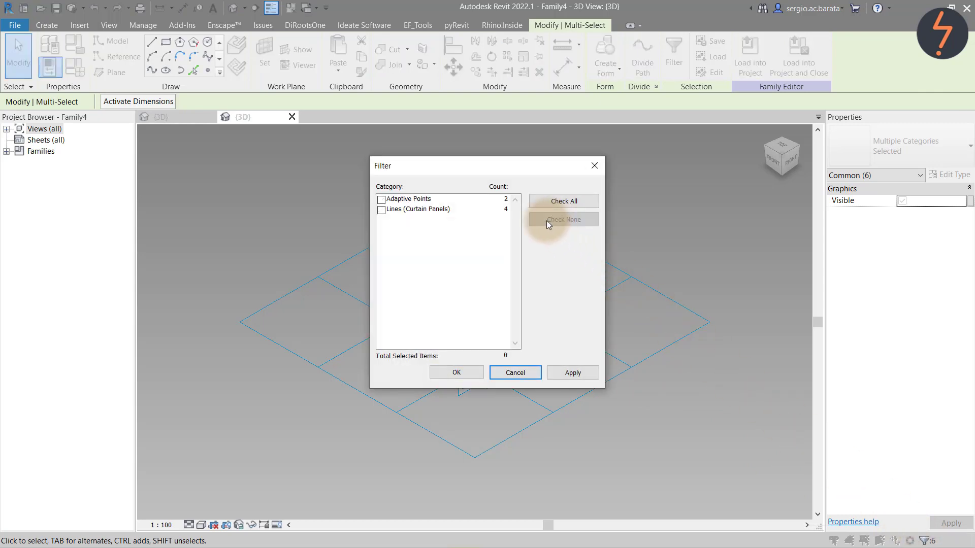
left_click(382, 210)
left_click(454, 373)
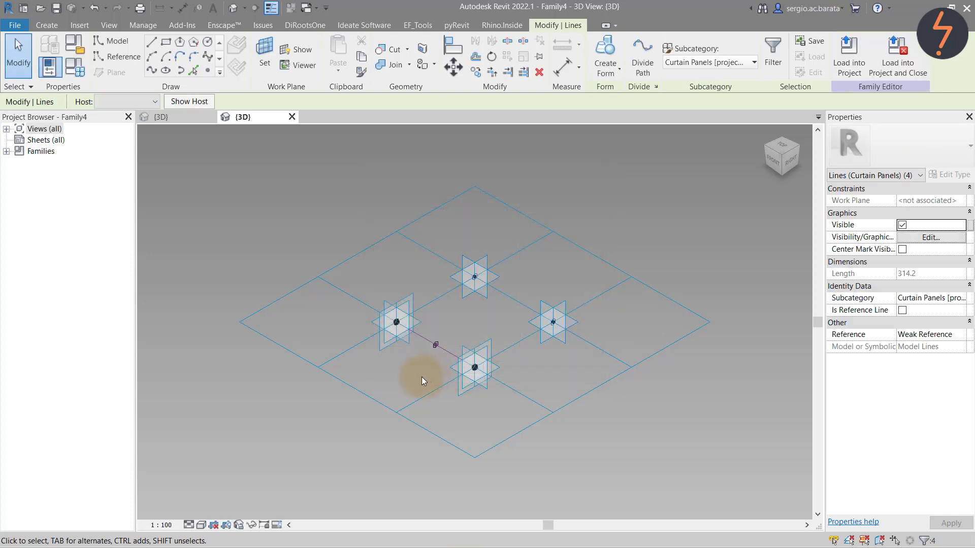
key("Escape")
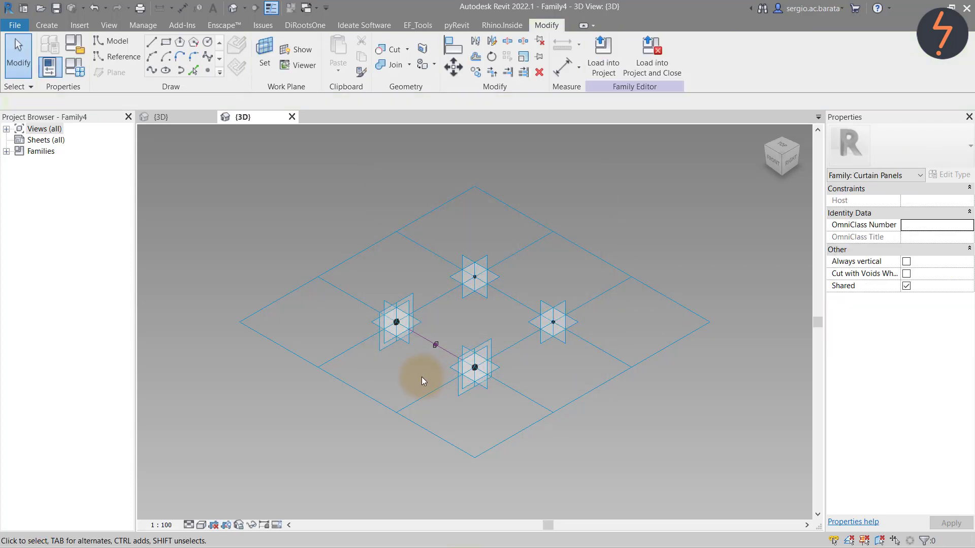
Draw two reference lines connecting the ends of the remaining reference line to adaptive points 4 and 3, forming a three-sided path
left_click(126, 57)
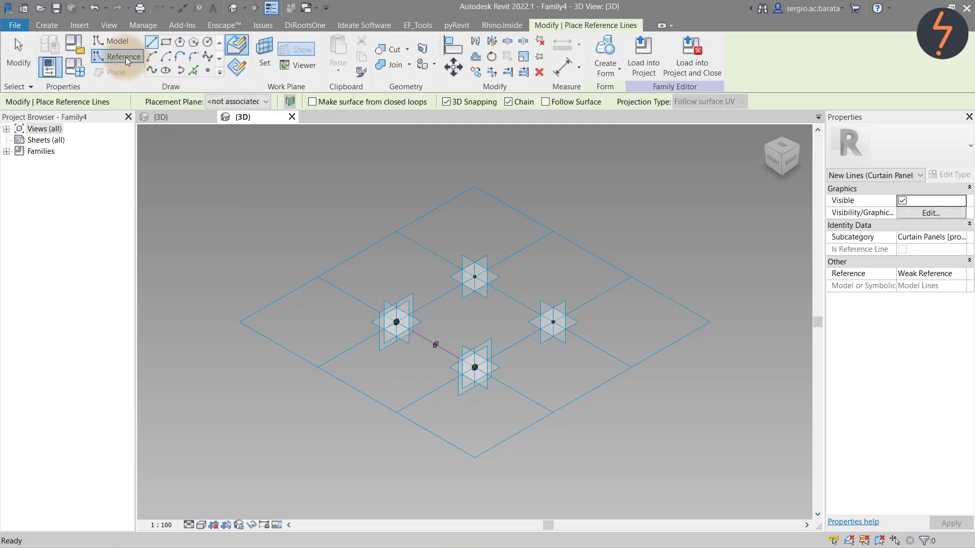
left_click(397, 322)
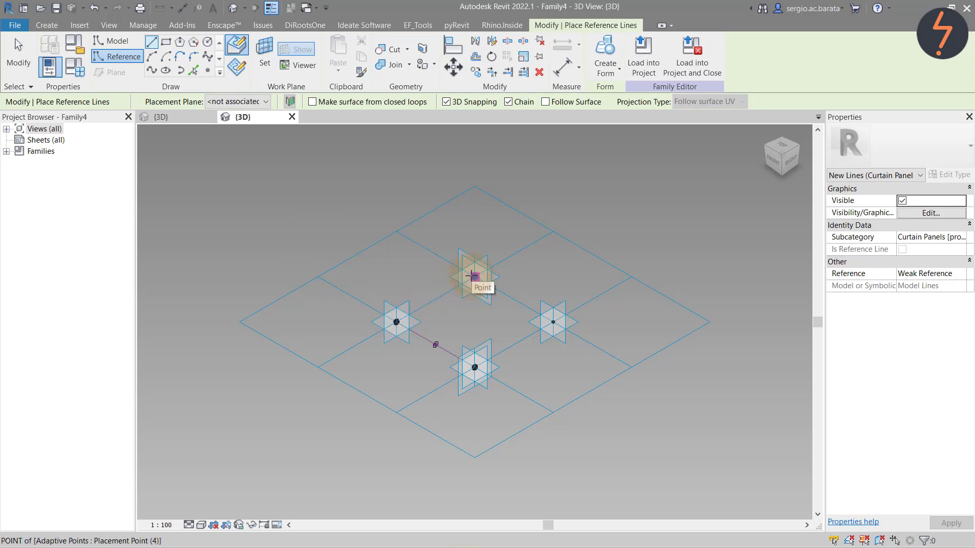
left_click(472, 275)
left_click(475, 368)
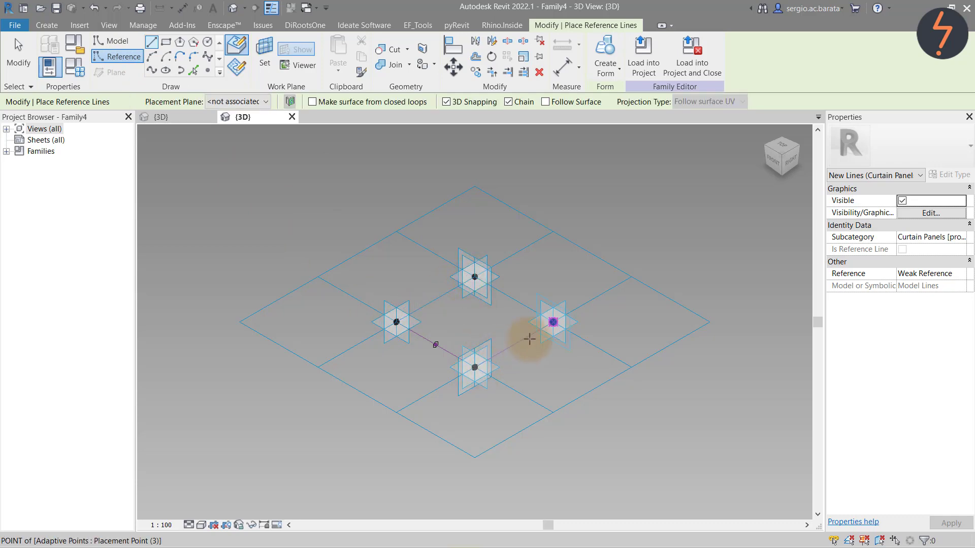
left_click(553, 322)
key("Escape")
key("Escape")
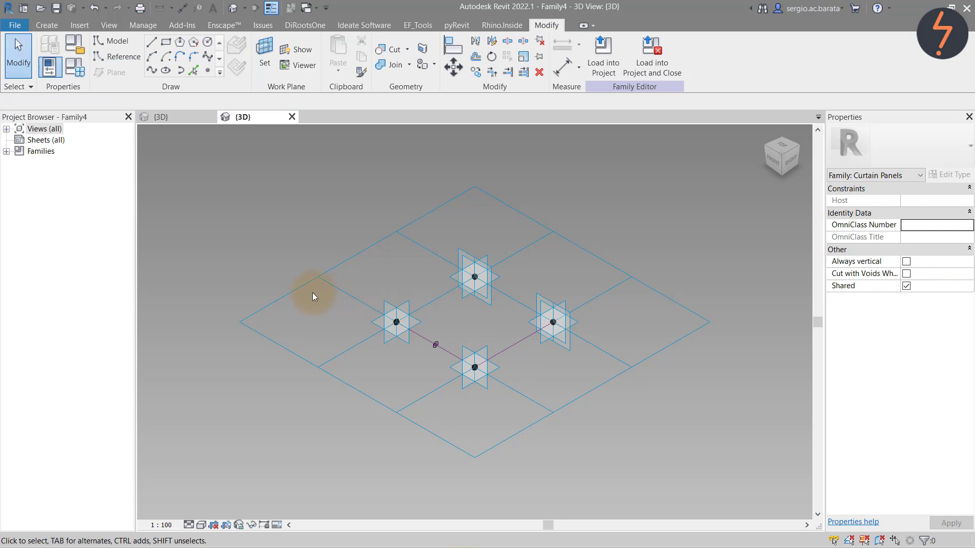
Set the radius of the circular profile at the middle of the original reference line to 60
right_click(314, 294)
left_click(369, 419)
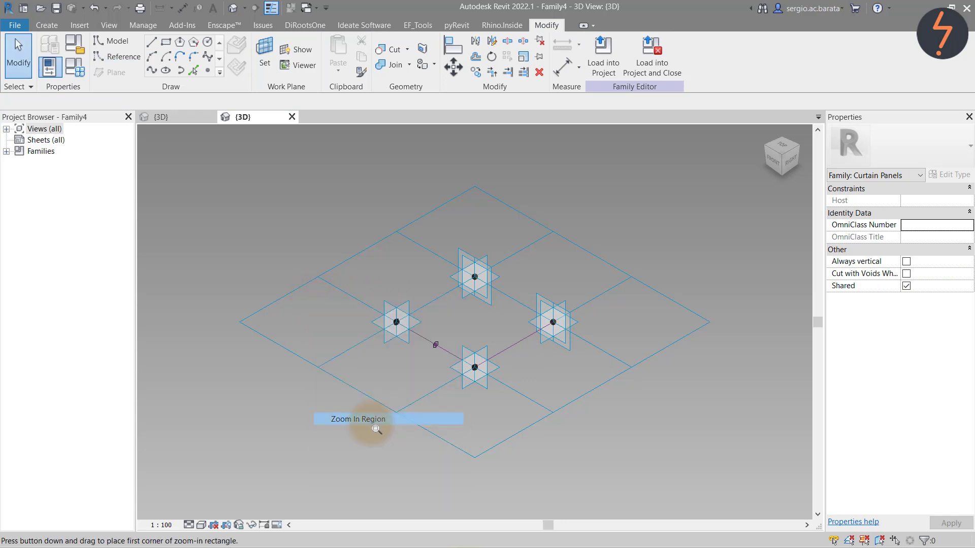
left_click_drag(416, 327, 452, 362)
left_click(486, 377)
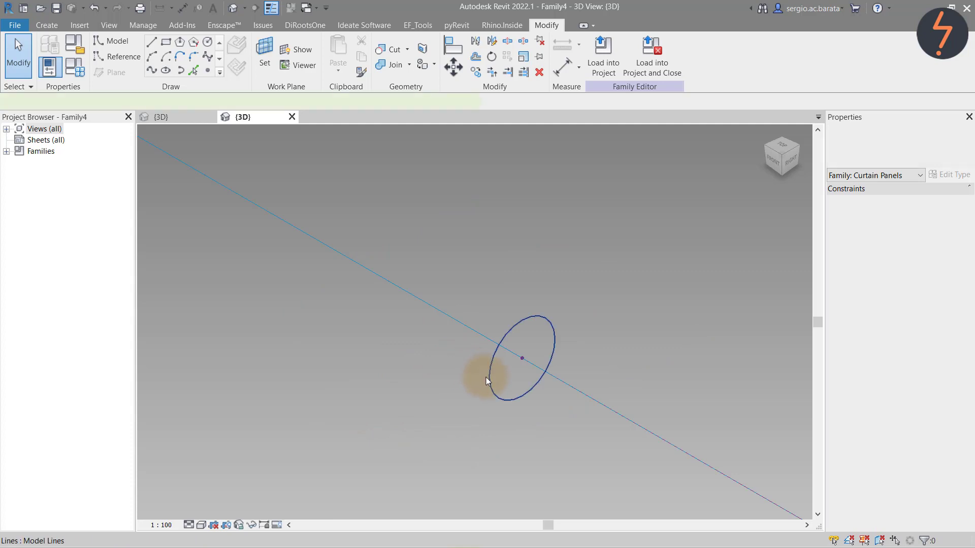
left_click(498, 371)
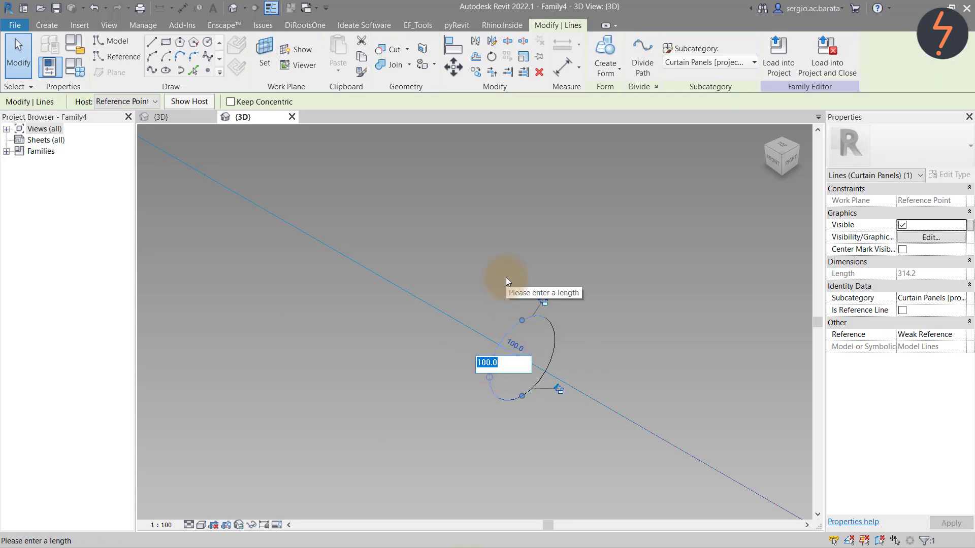
type("60")
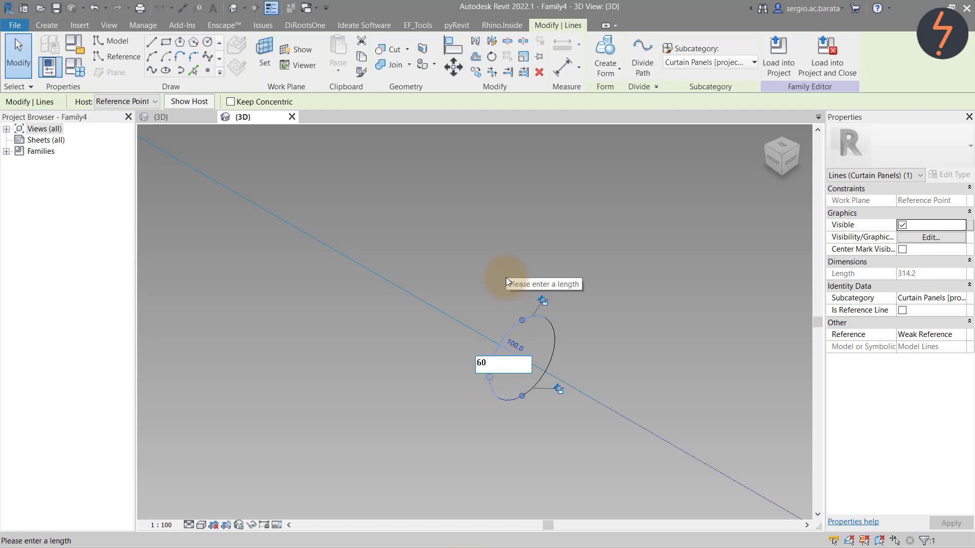
key("Return")
left_click(505, 281)
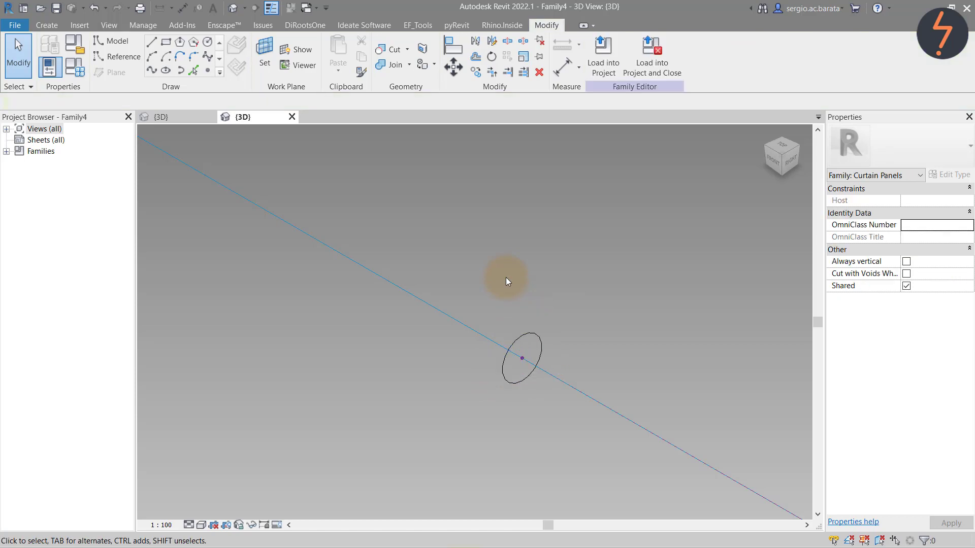
Create a solid tube form from the circular profile and the chain of three connected reference lines
right_click(413, 419)
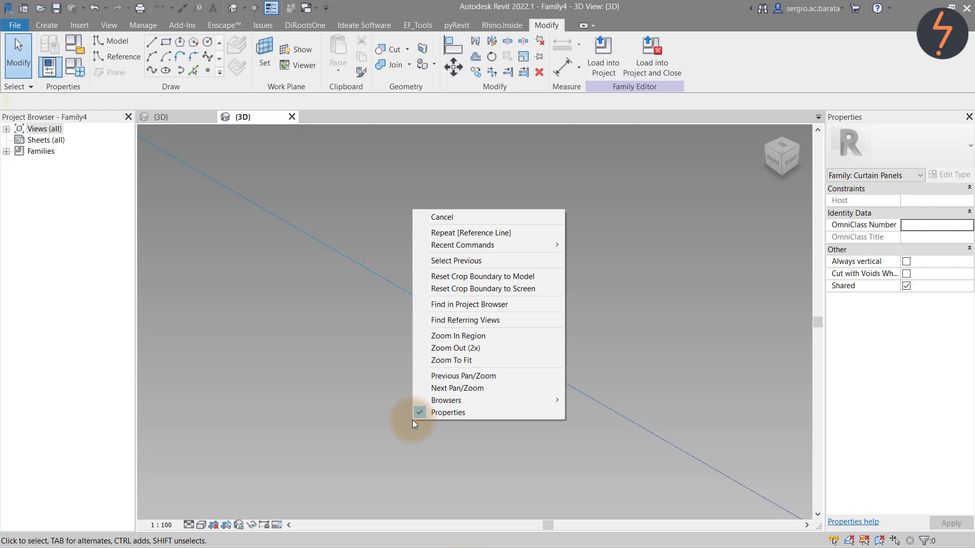
left_click(455, 348)
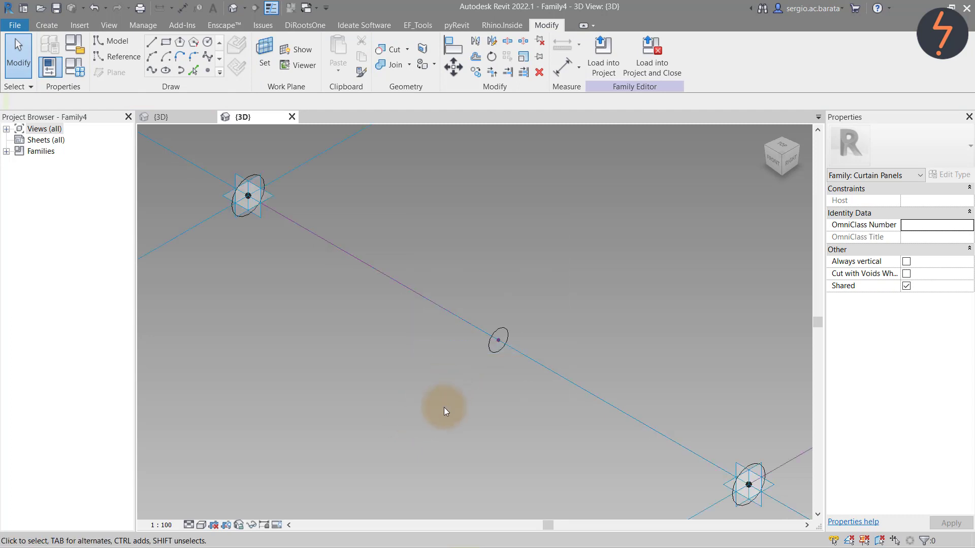
key("Tab")
left_click(567, 376)
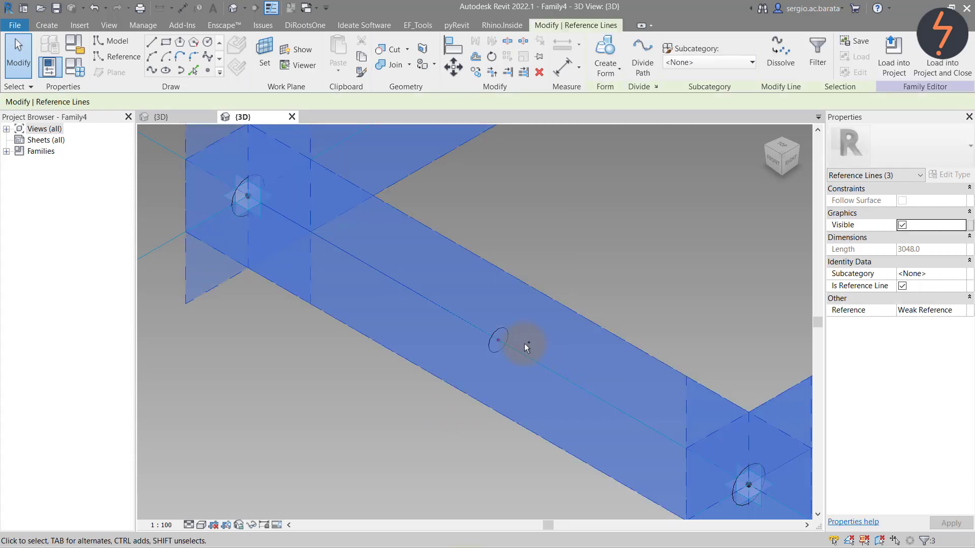
left_click(504, 328, "ctrl")
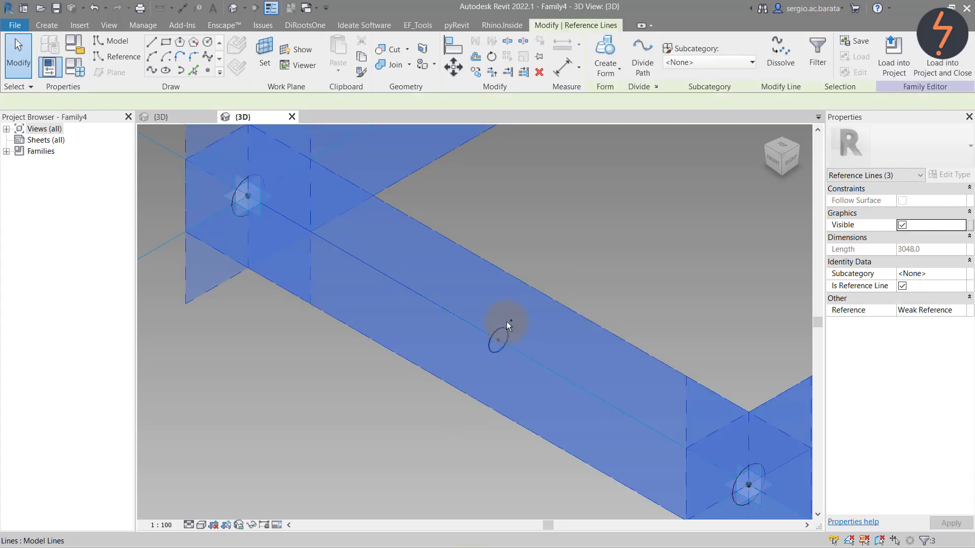
left_click(603, 76)
left_click(622, 94)
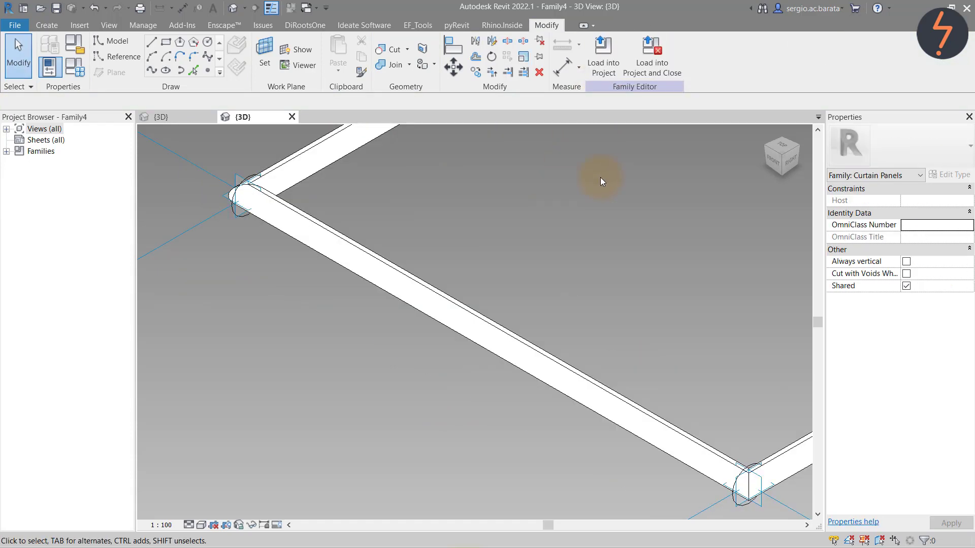
right_click(600, 178)
left_click(653, 328)
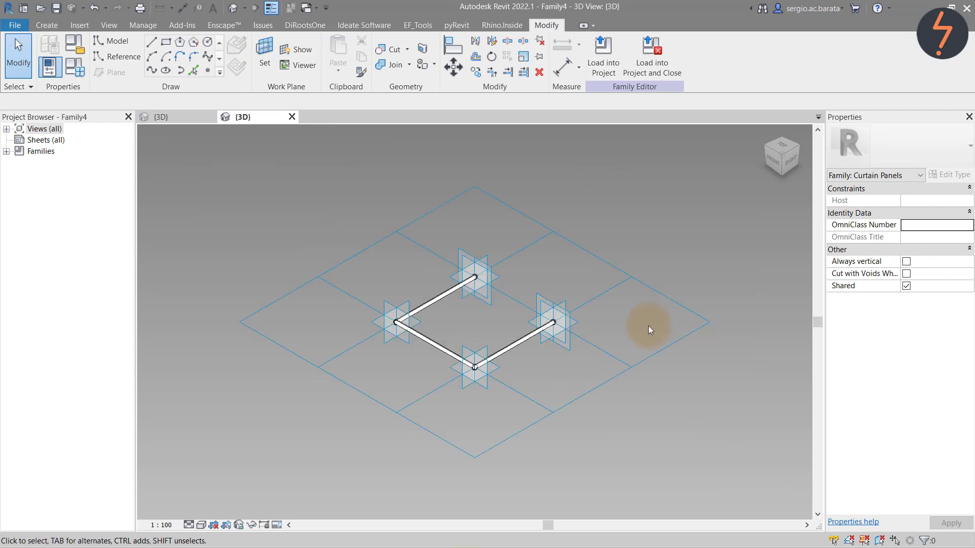
Save the Family4 curtain panel family, load it into the Family1 stadium mass and close the panel family
key("ctrl+s")
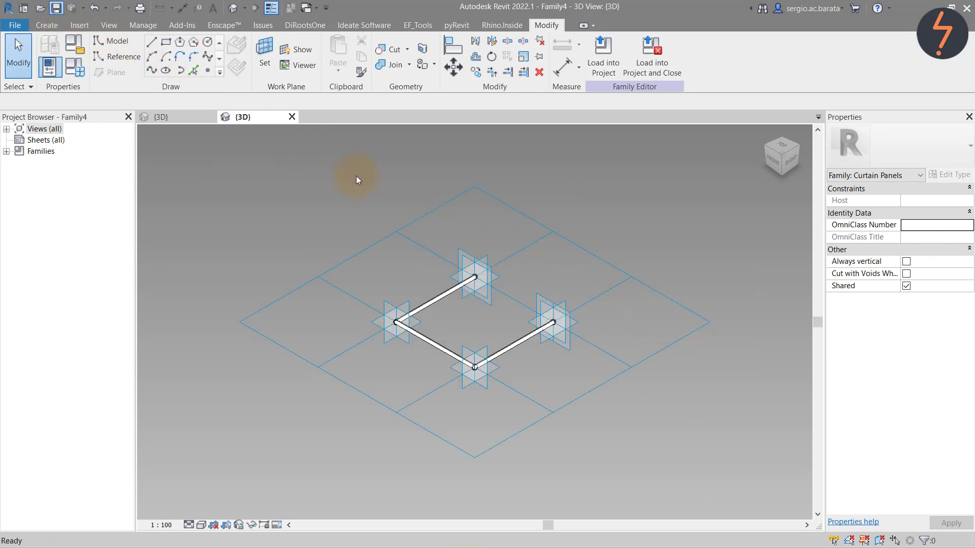
left_click(657, 75)
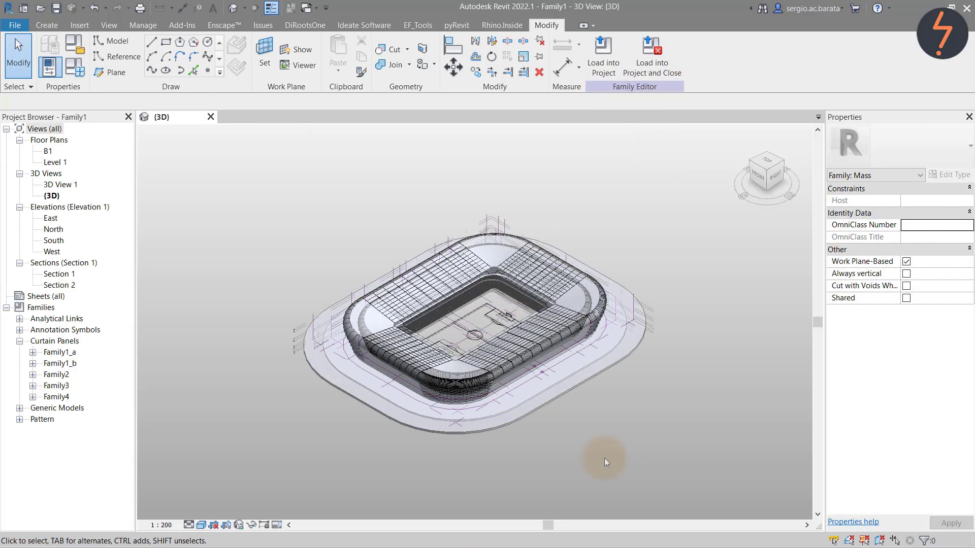
Select two adjacent fan-shaped corner surfaces of the stadium roof and divide both surfaces
right_click(267, 278)
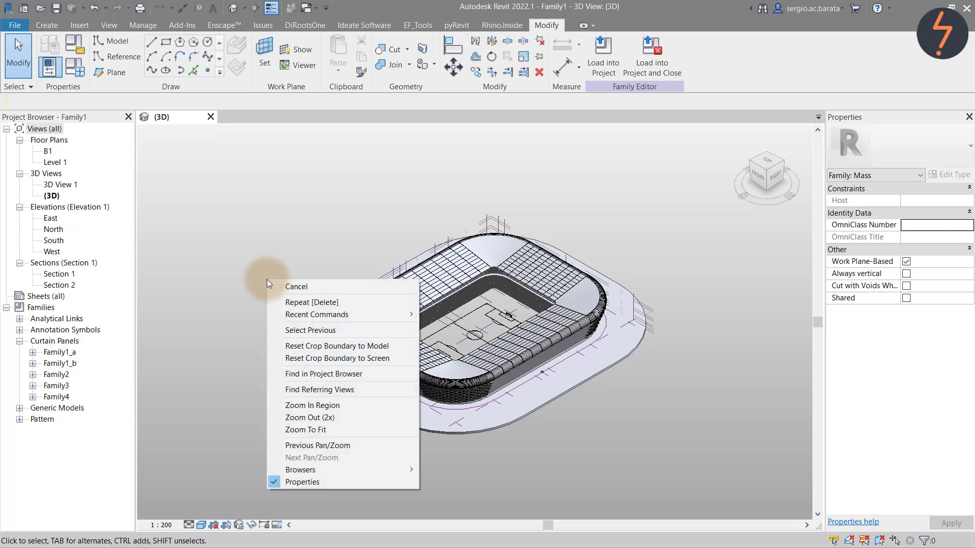
left_click(305, 404)
left_click_drag(302, 318, 555, 429)
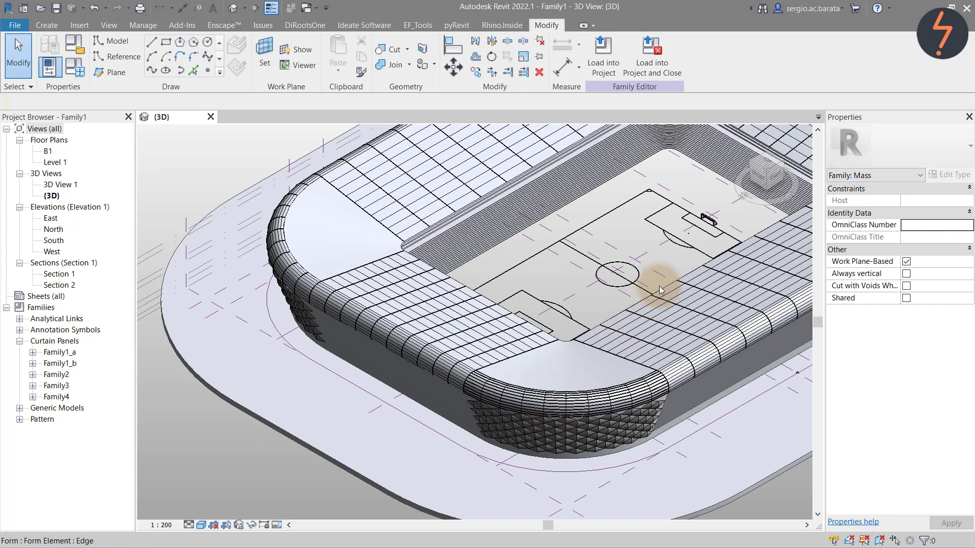
left_click(566, 343)
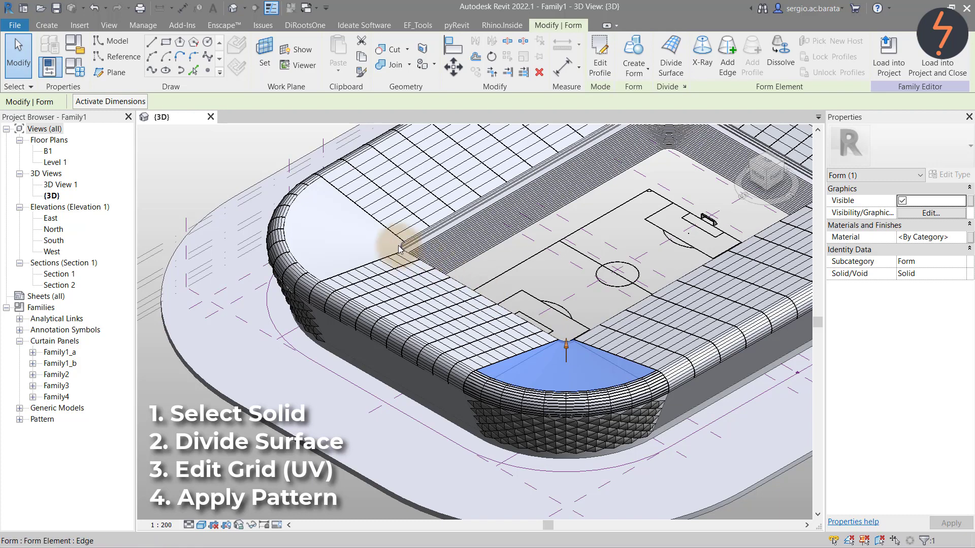
key("Tab")
left_click(399, 248, "ctrl")
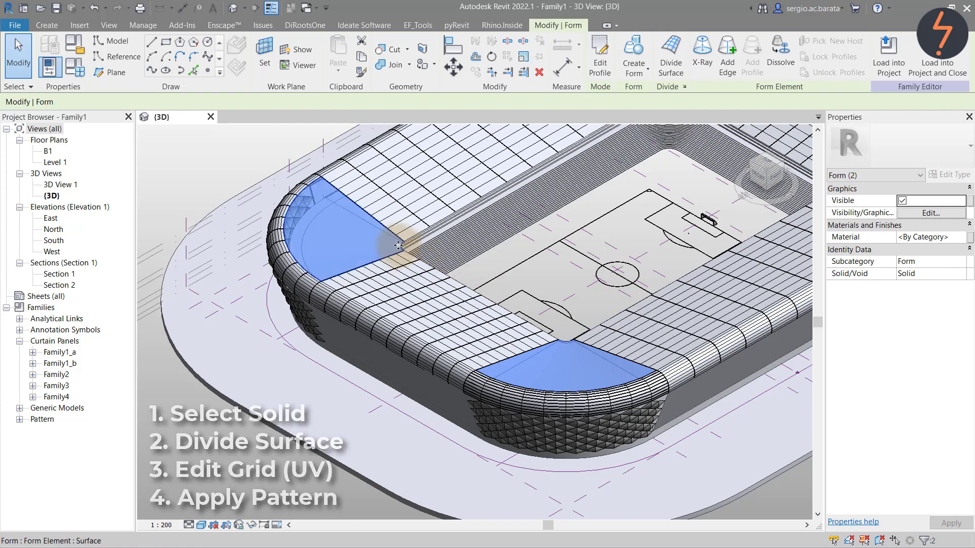
left_click(673, 64)
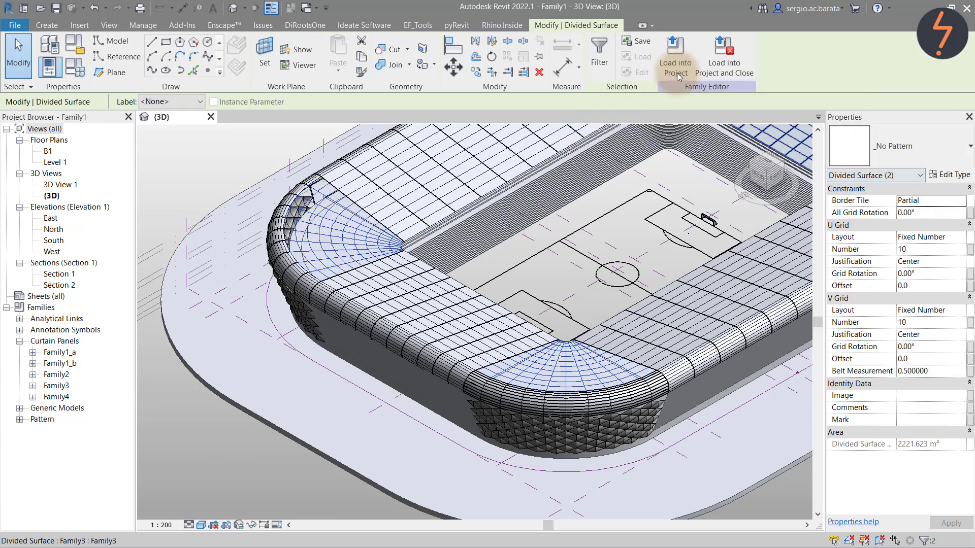
Set the U grid number of the two divided roof corners to 1 and apply the Rectangle Family4 pattern
left_click(928, 249)
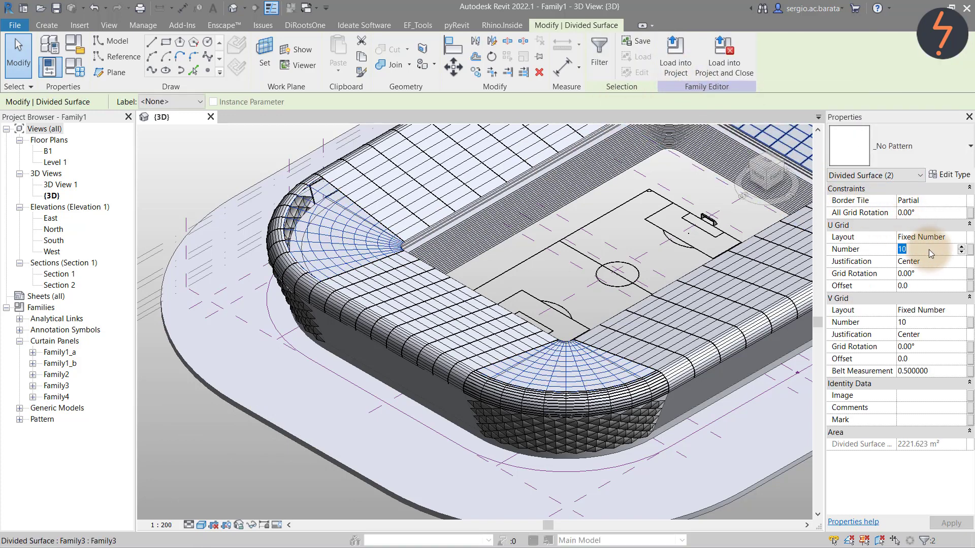
type("1")
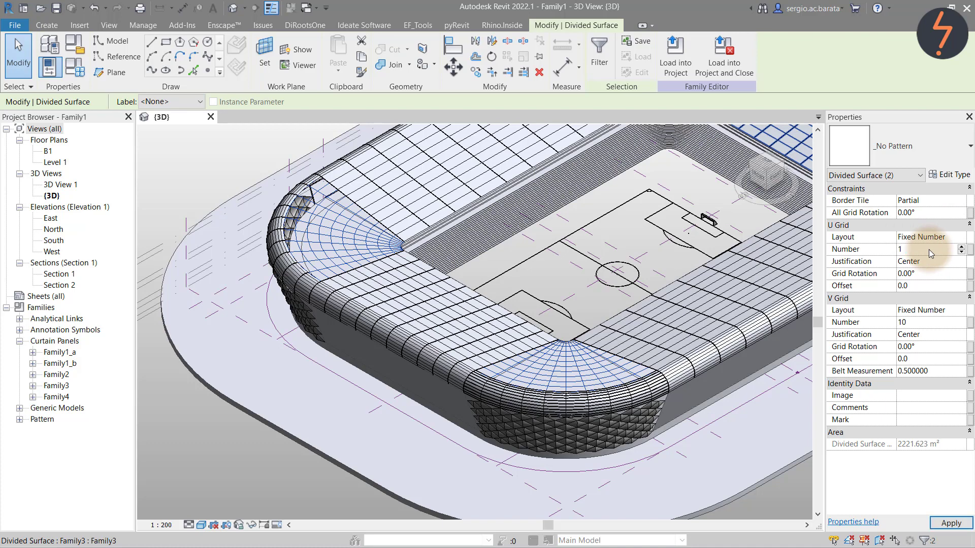
left_click(912, 153)
scroll(912, 228, "down", 3)
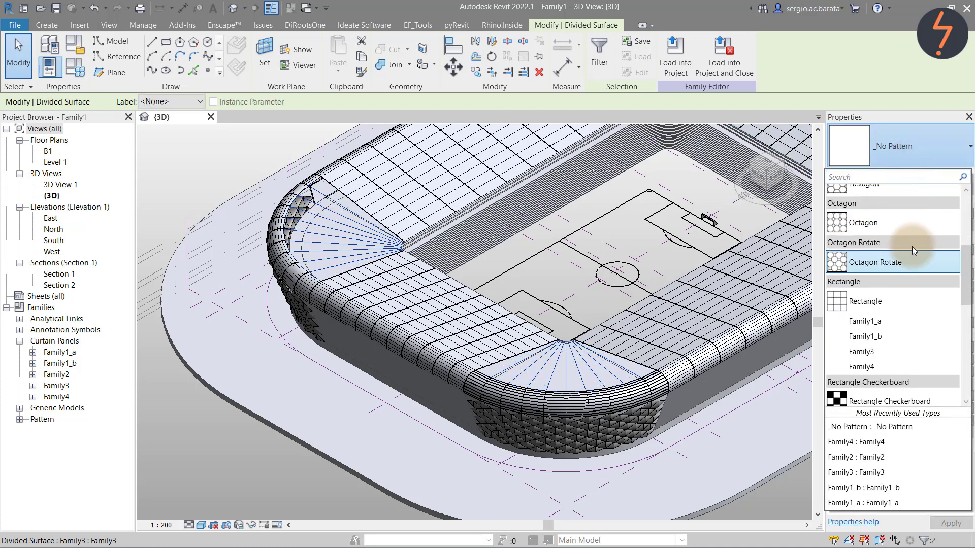
left_click(913, 367)
key("Escape")
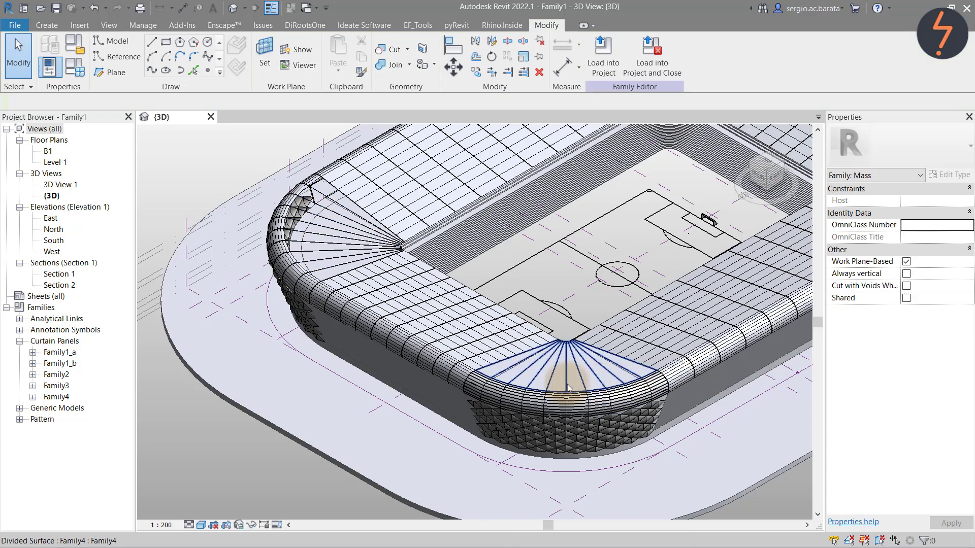
Turn on the pattern display for each of the two Family4 roof corners and clear the selection
left_click(567, 388)
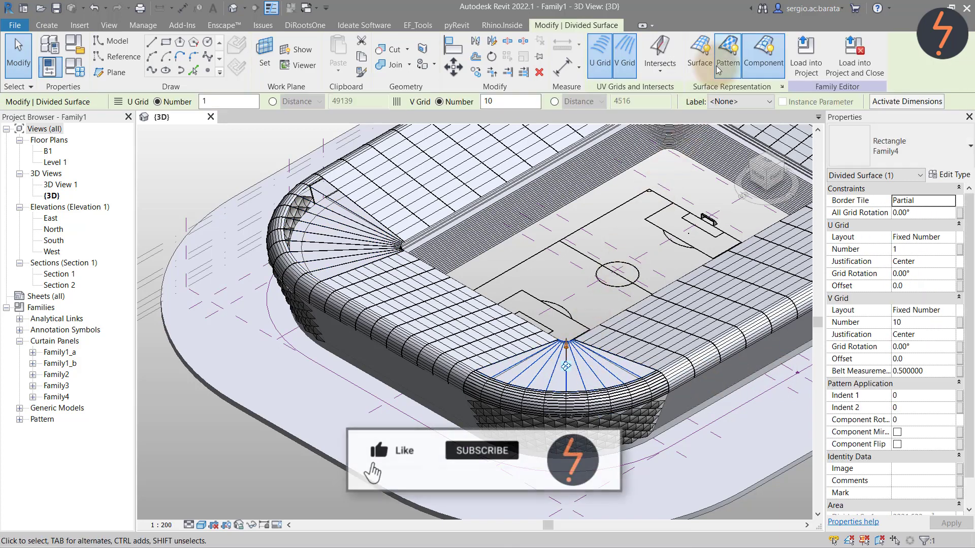
left_click(344, 221)
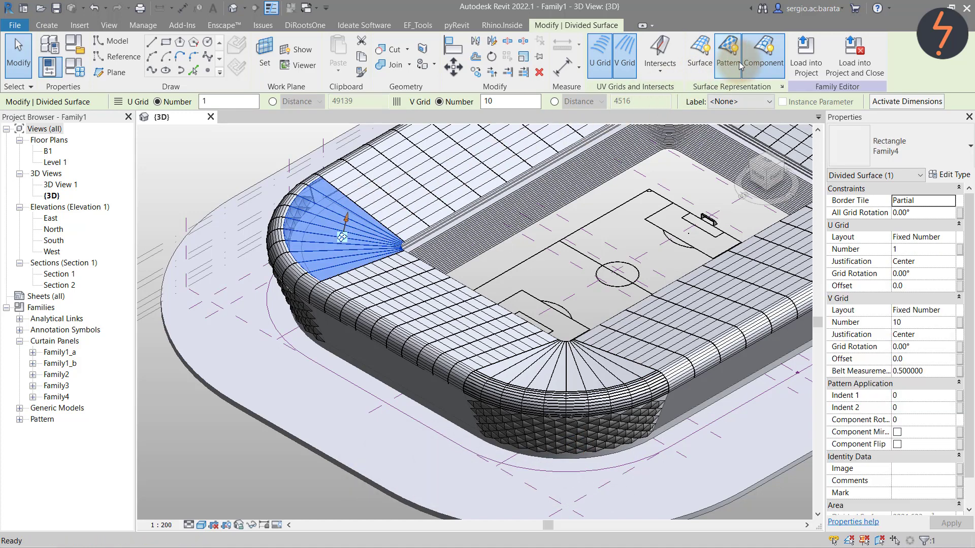
left_click(264, 143)
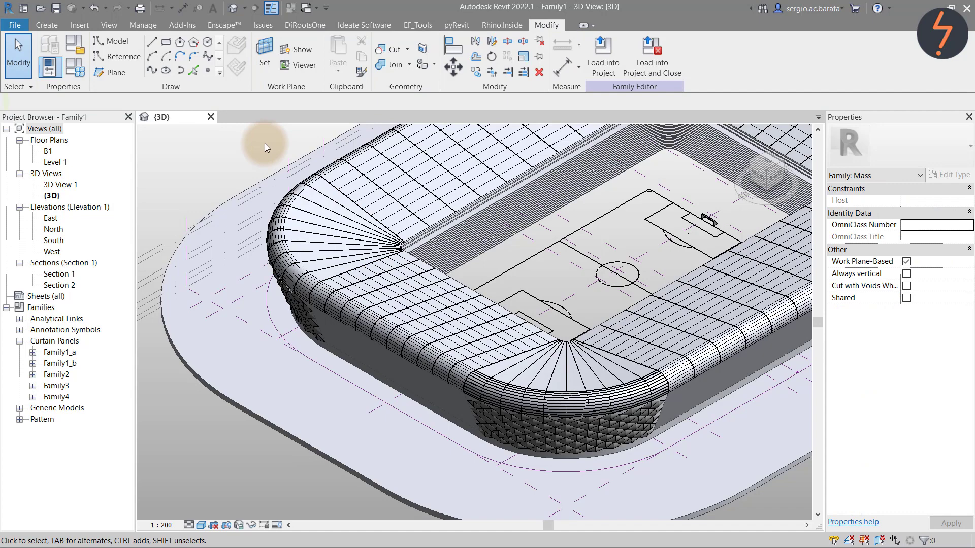
Select the two remaining undivided corner surfaces at the opposite end of the stadium roof and divide them
left_click(785, 165)
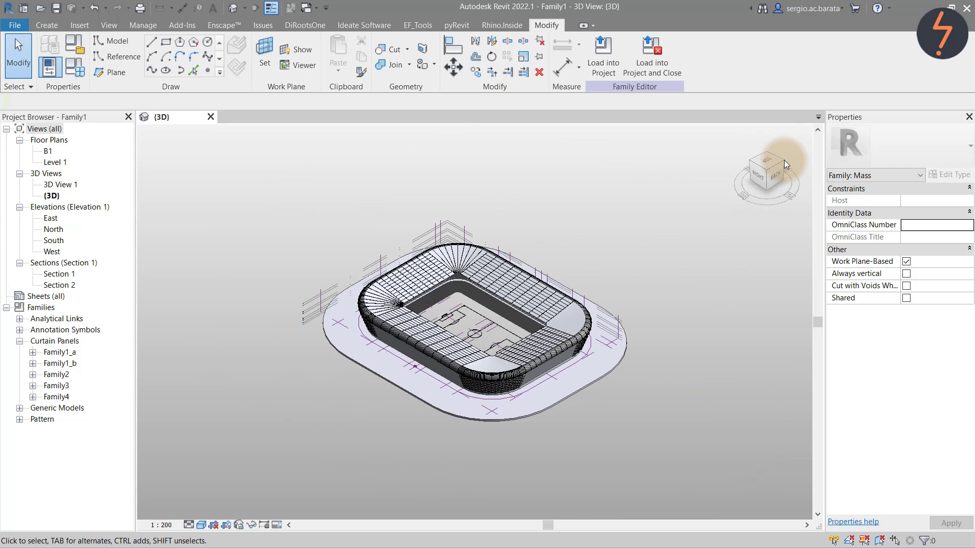
right_click(429, 446)
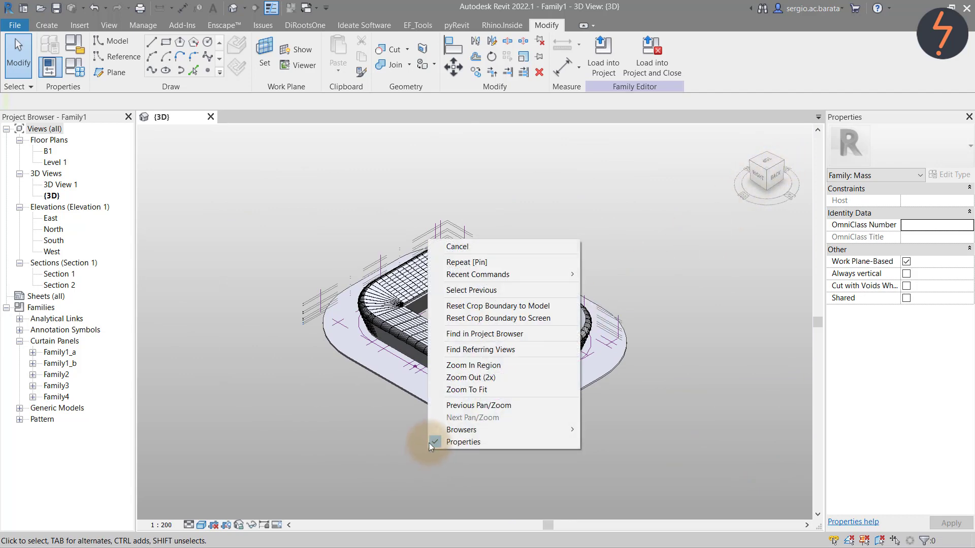
left_click(450, 366)
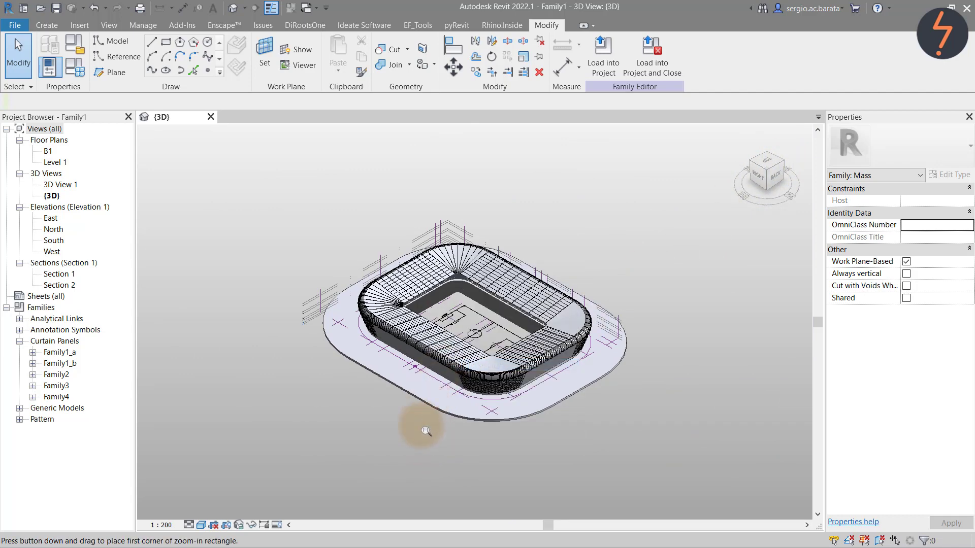
left_click_drag(426, 431, 652, 302)
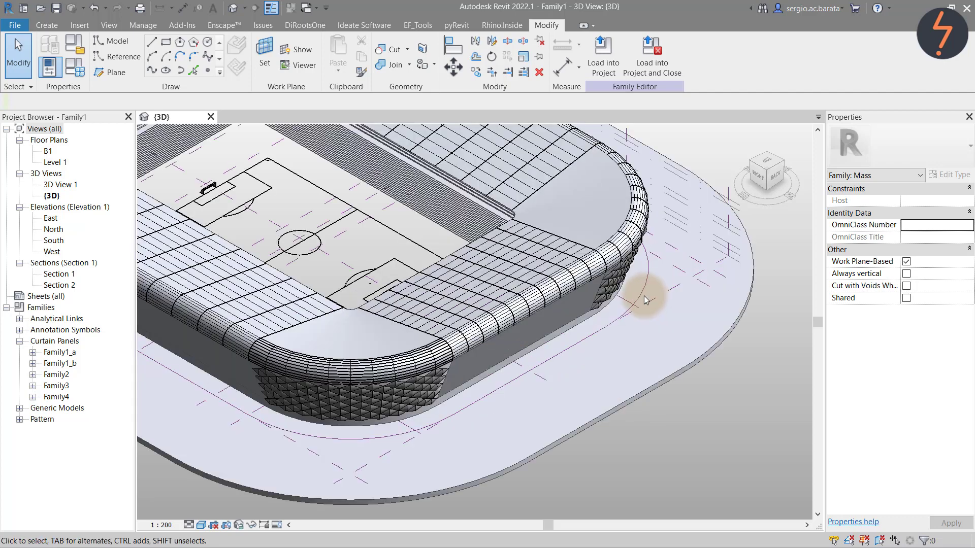
left_click(354, 311)
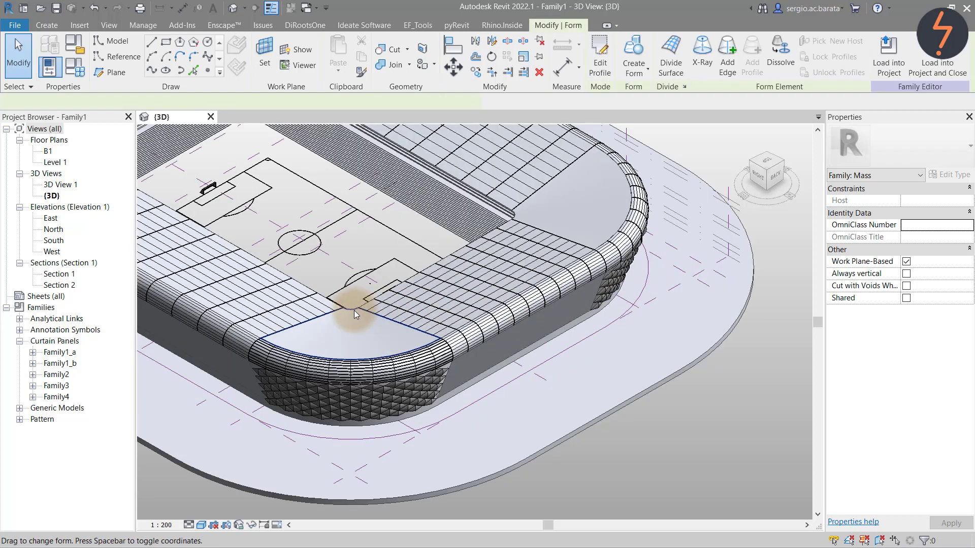
left_click(518, 215, "ctrl")
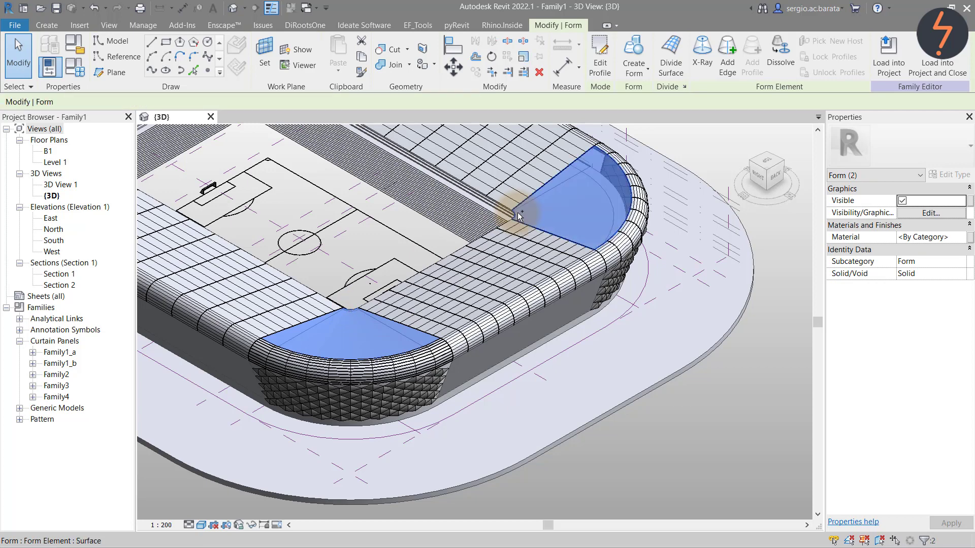
left_click(674, 61)
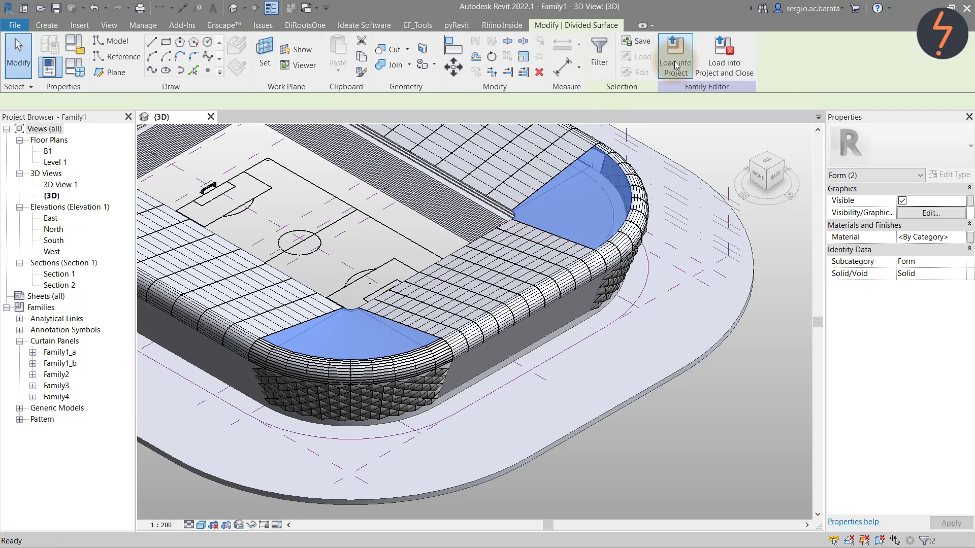
Give the two opposite roof corners a U grid number of 1 and assign them the Rectangle Family4 pattern
left_click(927, 249)
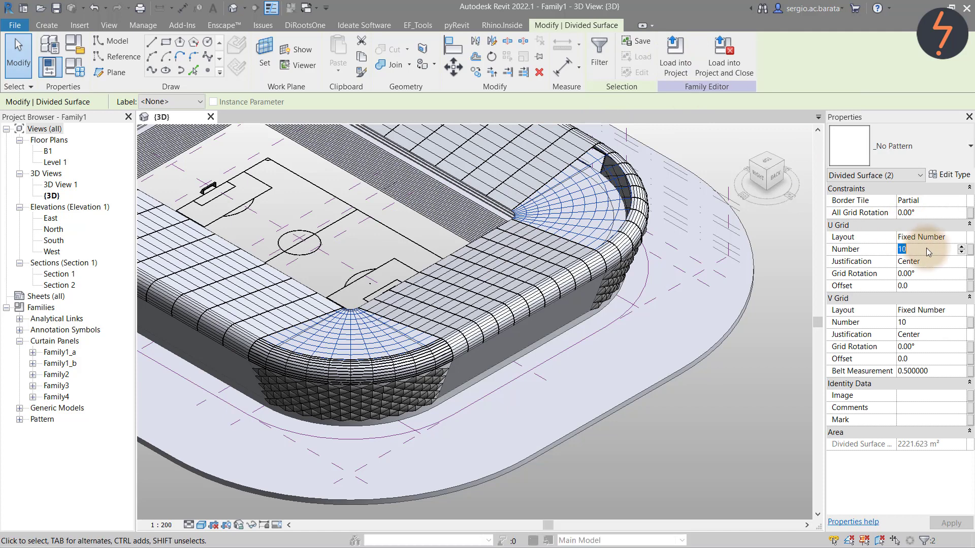
type("1")
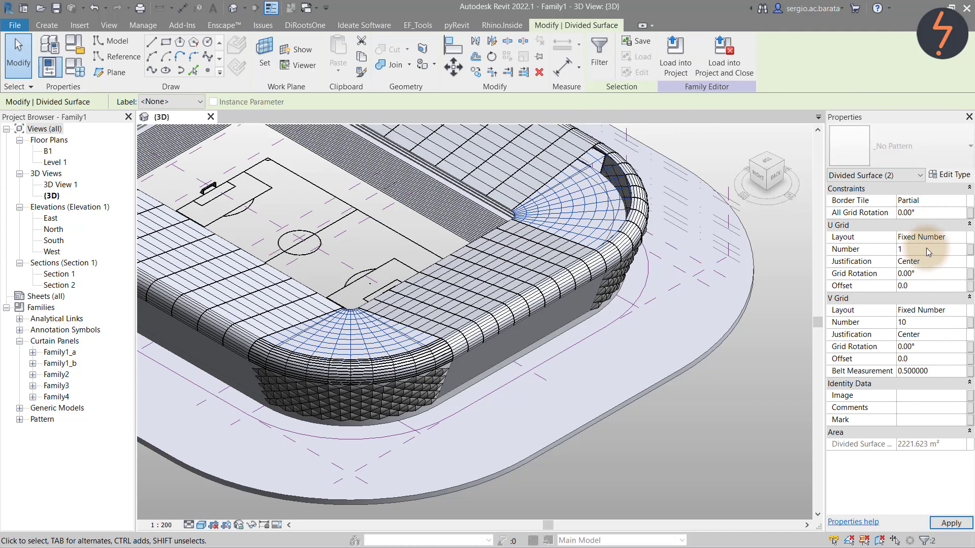
left_click(901, 151)
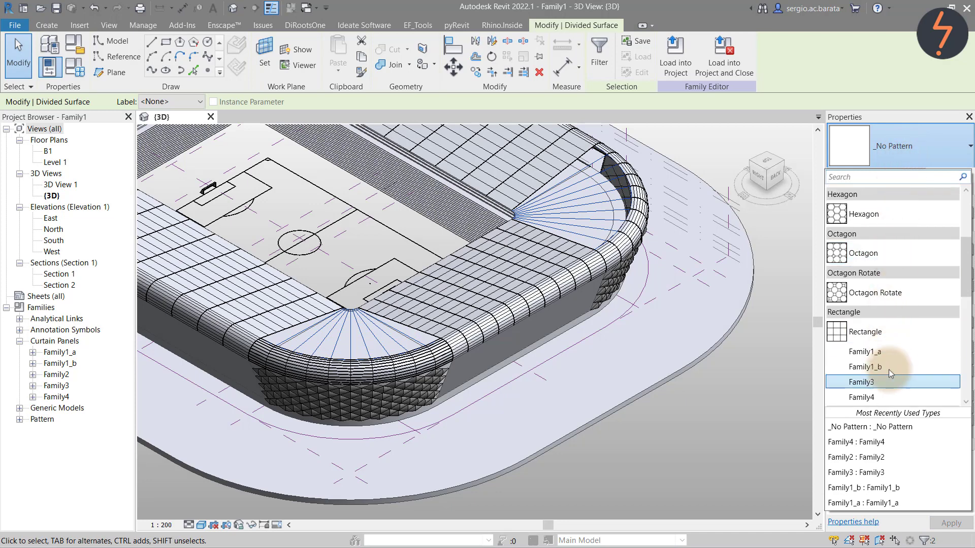
left_click(886, 398)
left_click(785, 412)
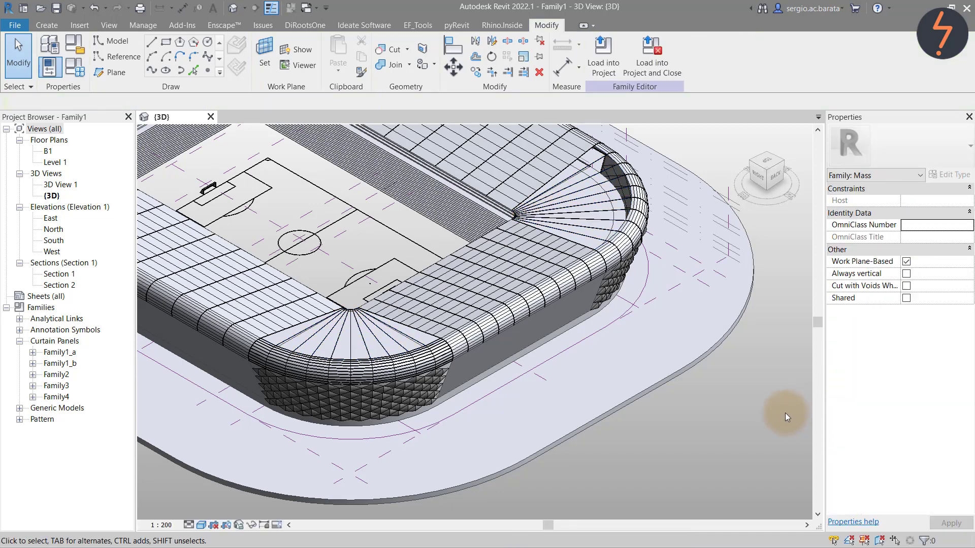
Enable the pattern display on each of the two opposite roof corners and fit the whole stadium in view
left_click(586, 218)
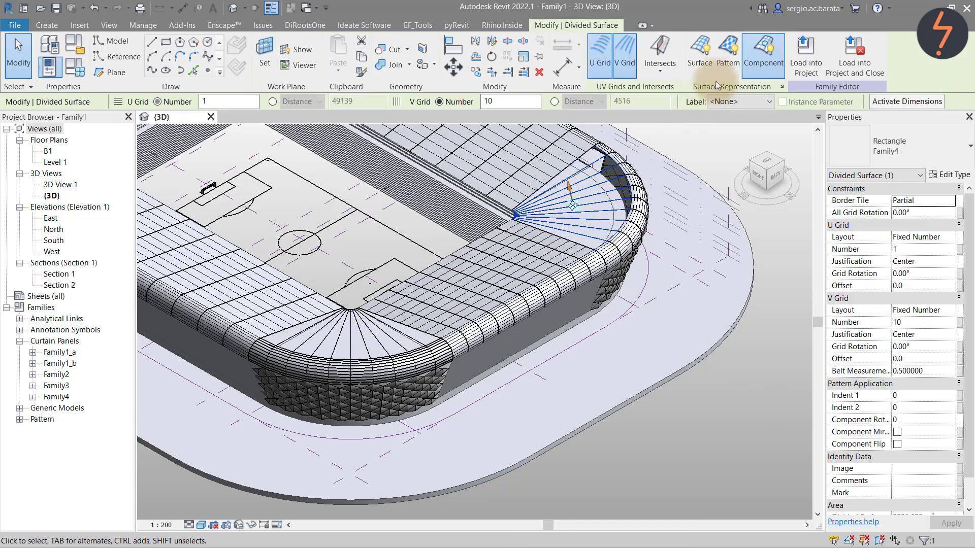
left_click(729, 73)
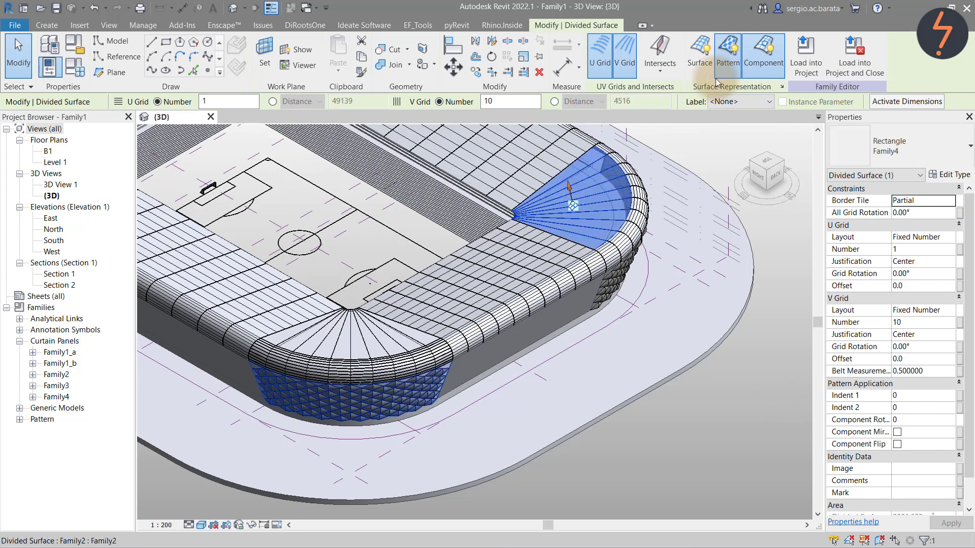
left_click(385, 358)
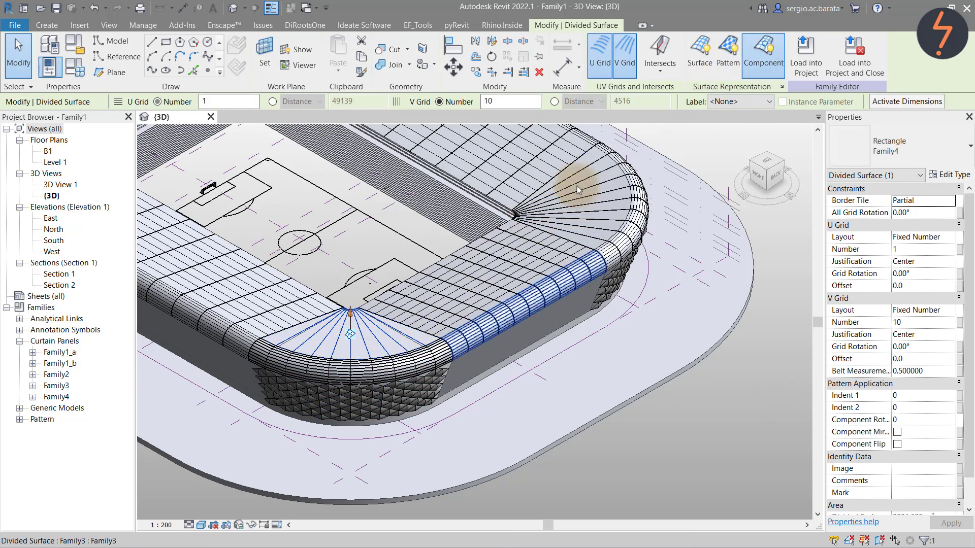
left_click(728, 53)
left_click(747, 417)
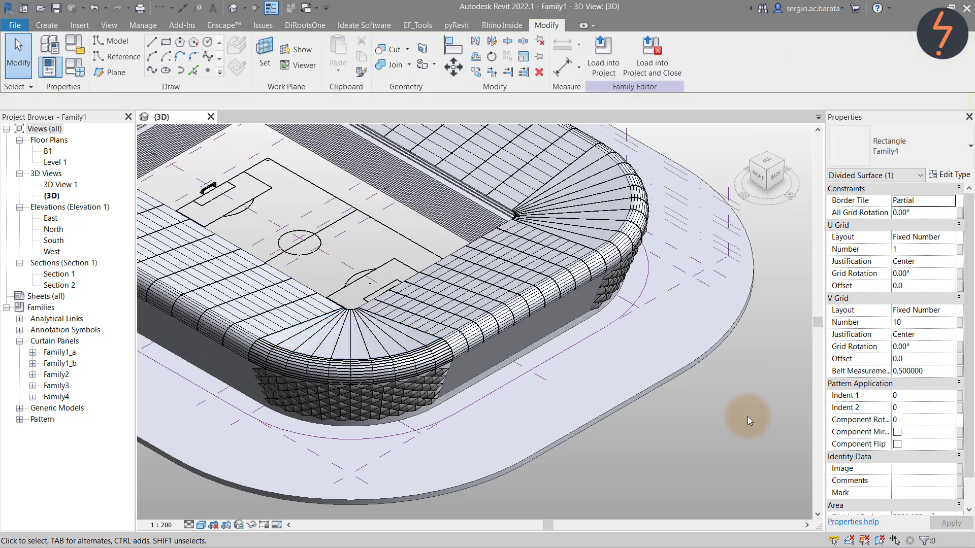
right_click(747, 417)
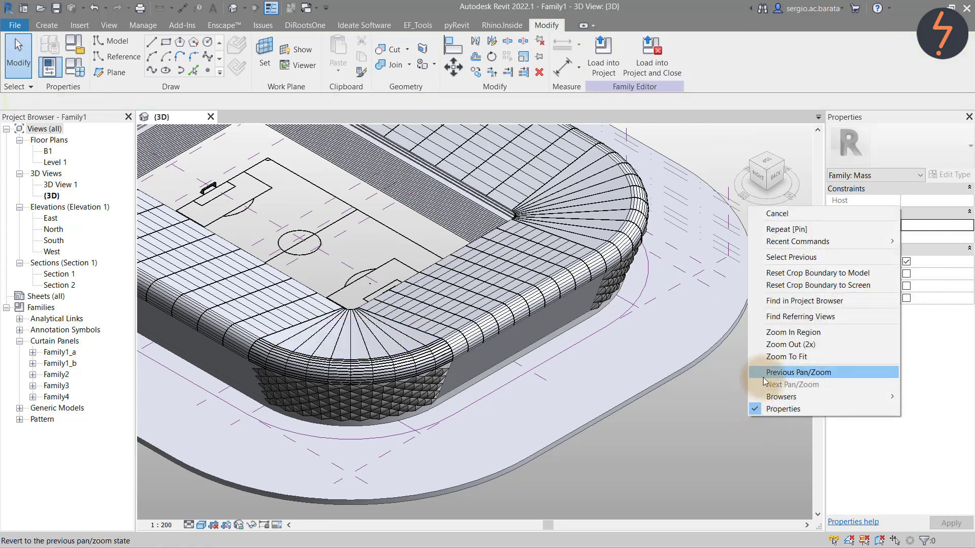
left_click(772, 356)
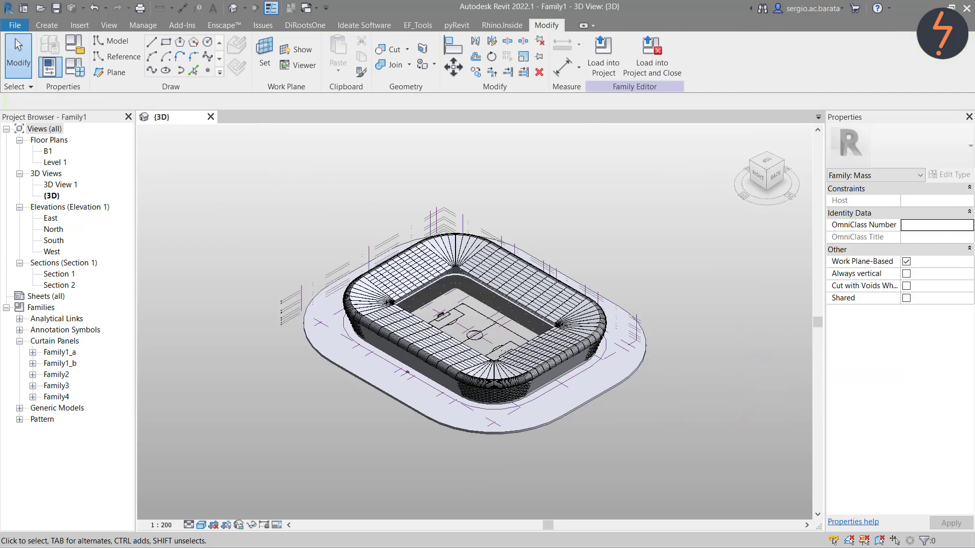